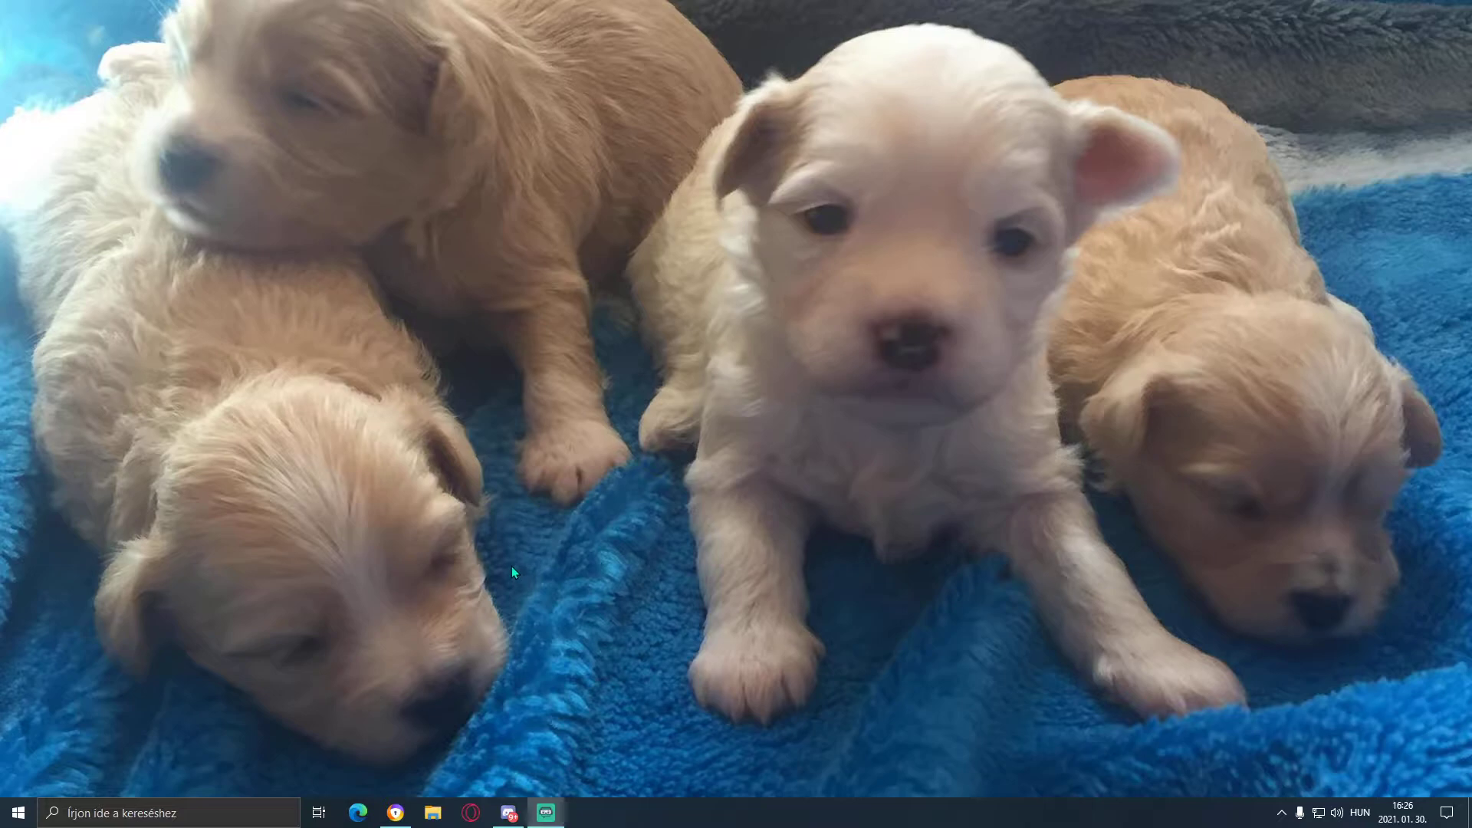
# Review the Wallpaper Engine store page on Steam in the browser, including its purchase section, and return to the desktop
pyautogui.click(409, 809)
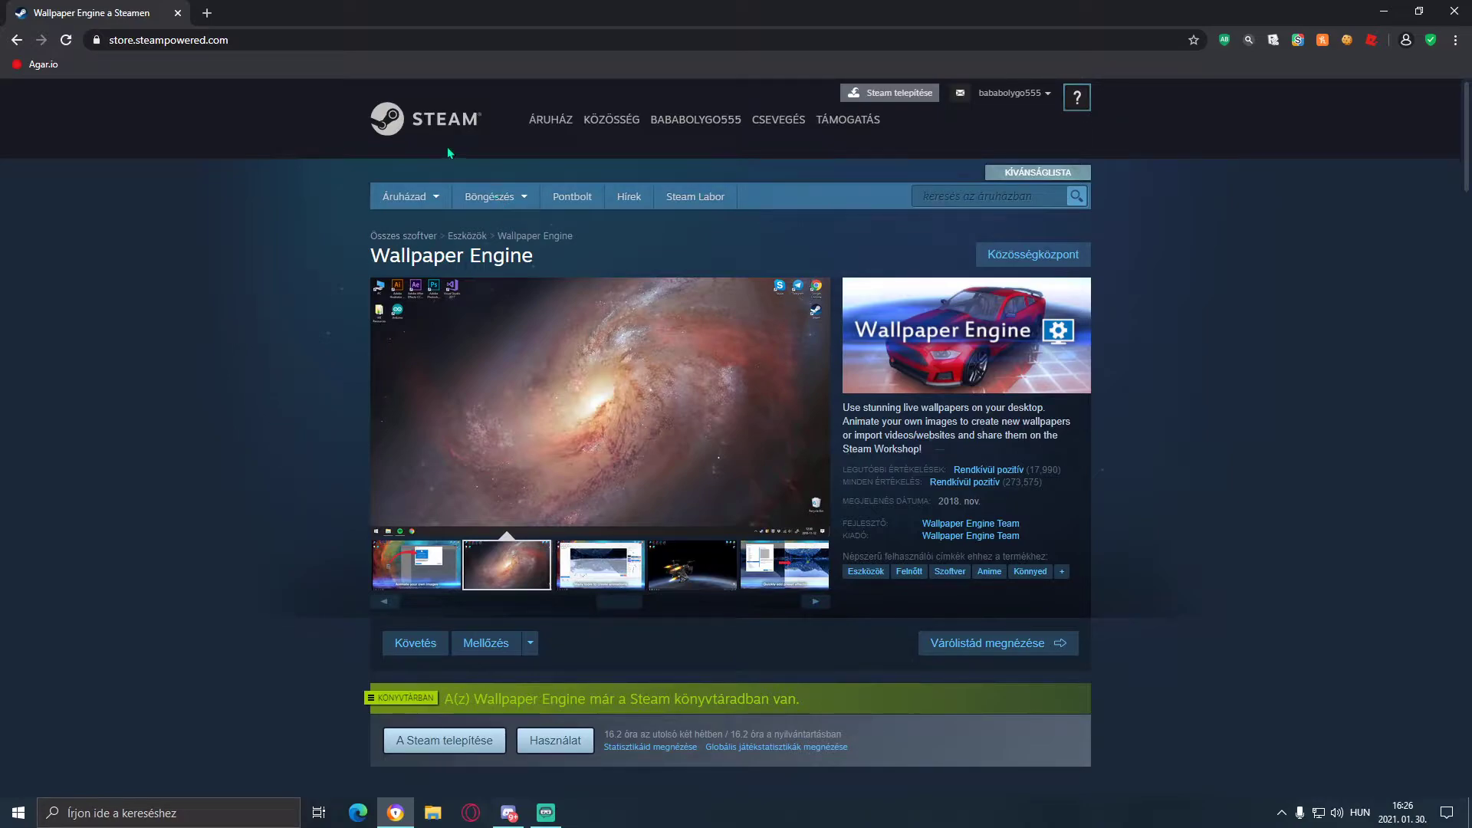
pyautogui.scroll(-3, 241, 357)
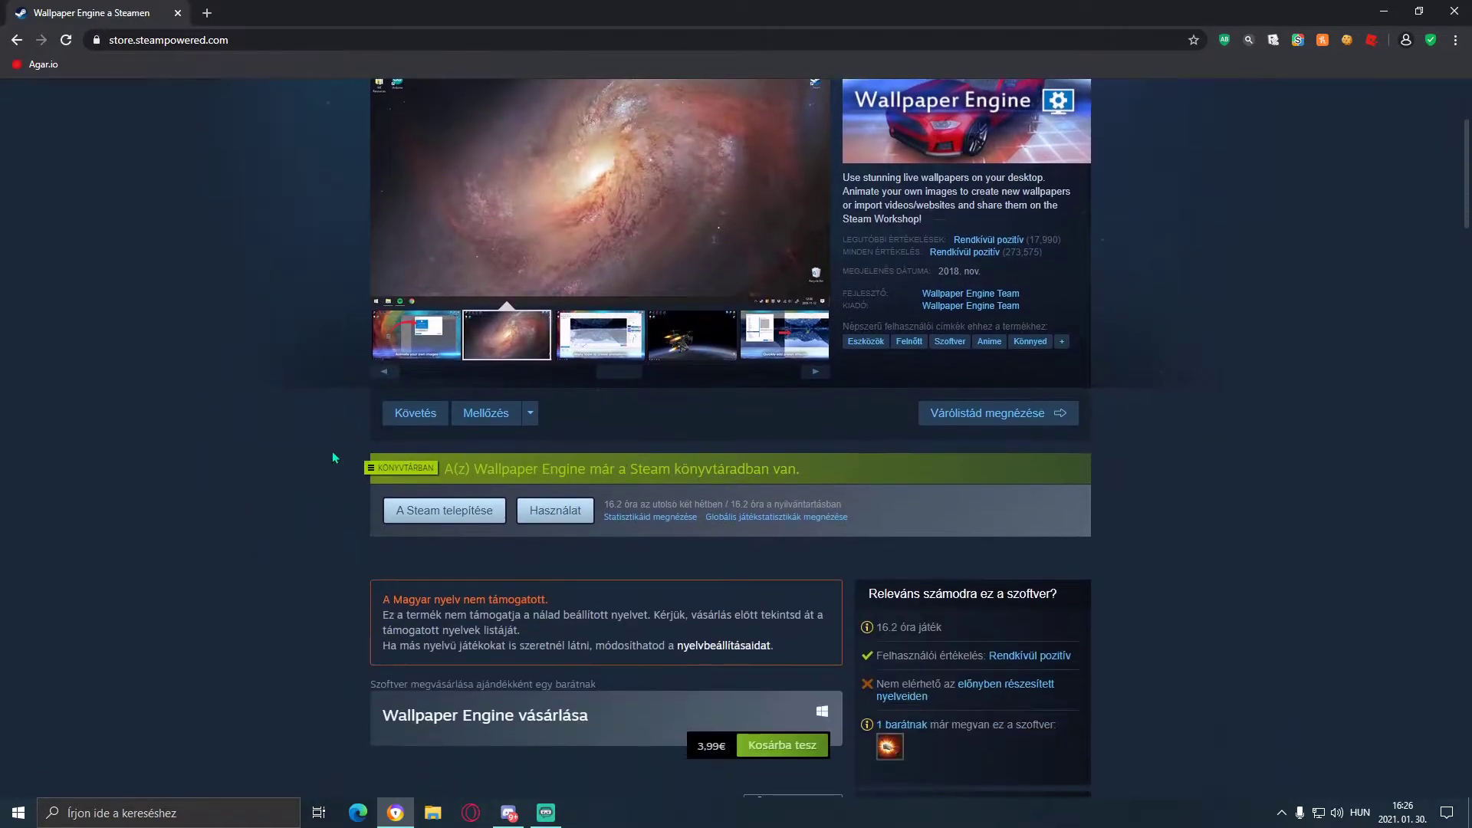
pyautogui.scroll(-3, 313, 458)
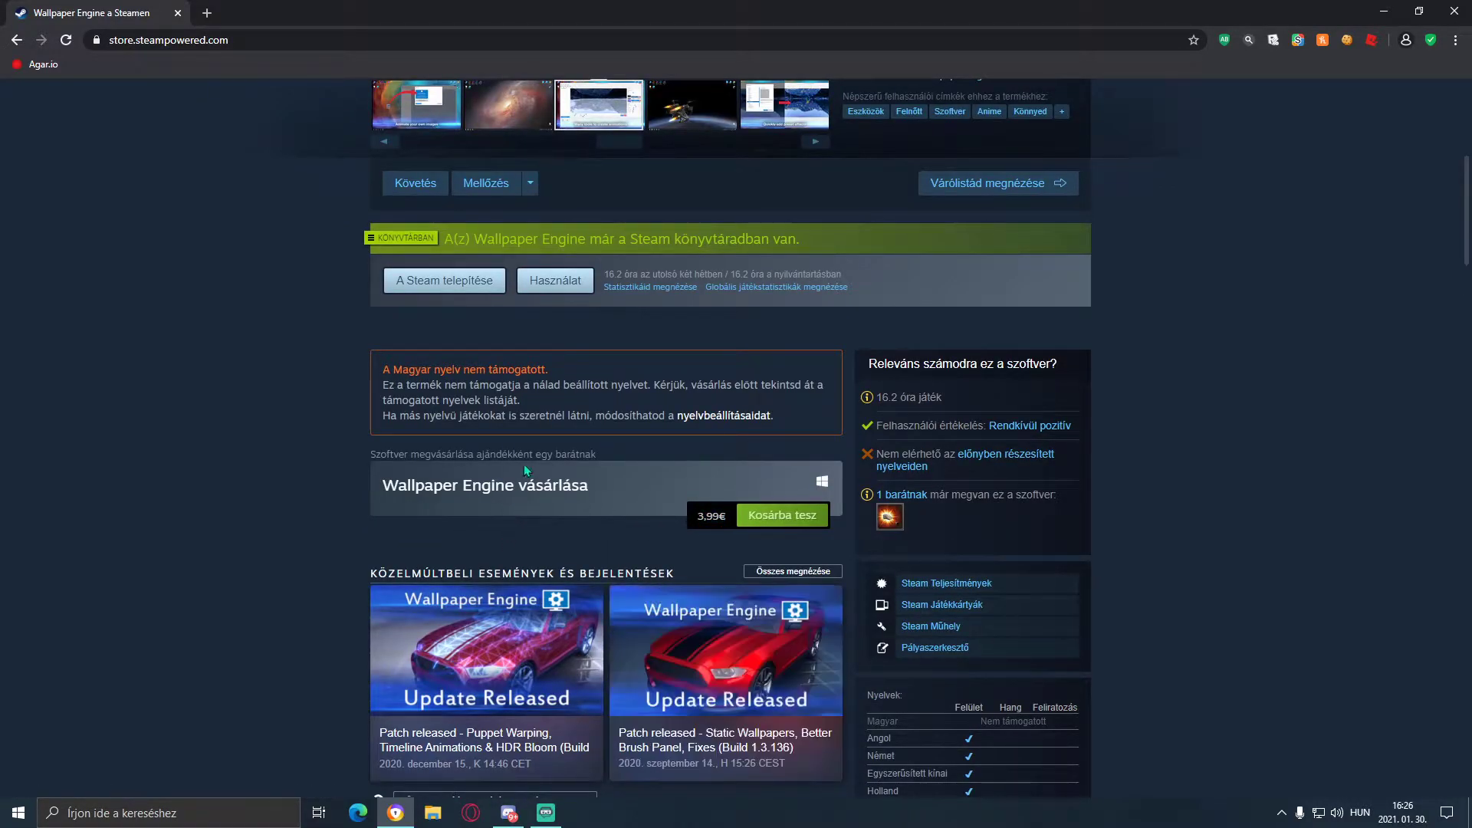
pyautogui.scroll(4, 534, 489)
pyautogui.scroll(-3, 534, 489)
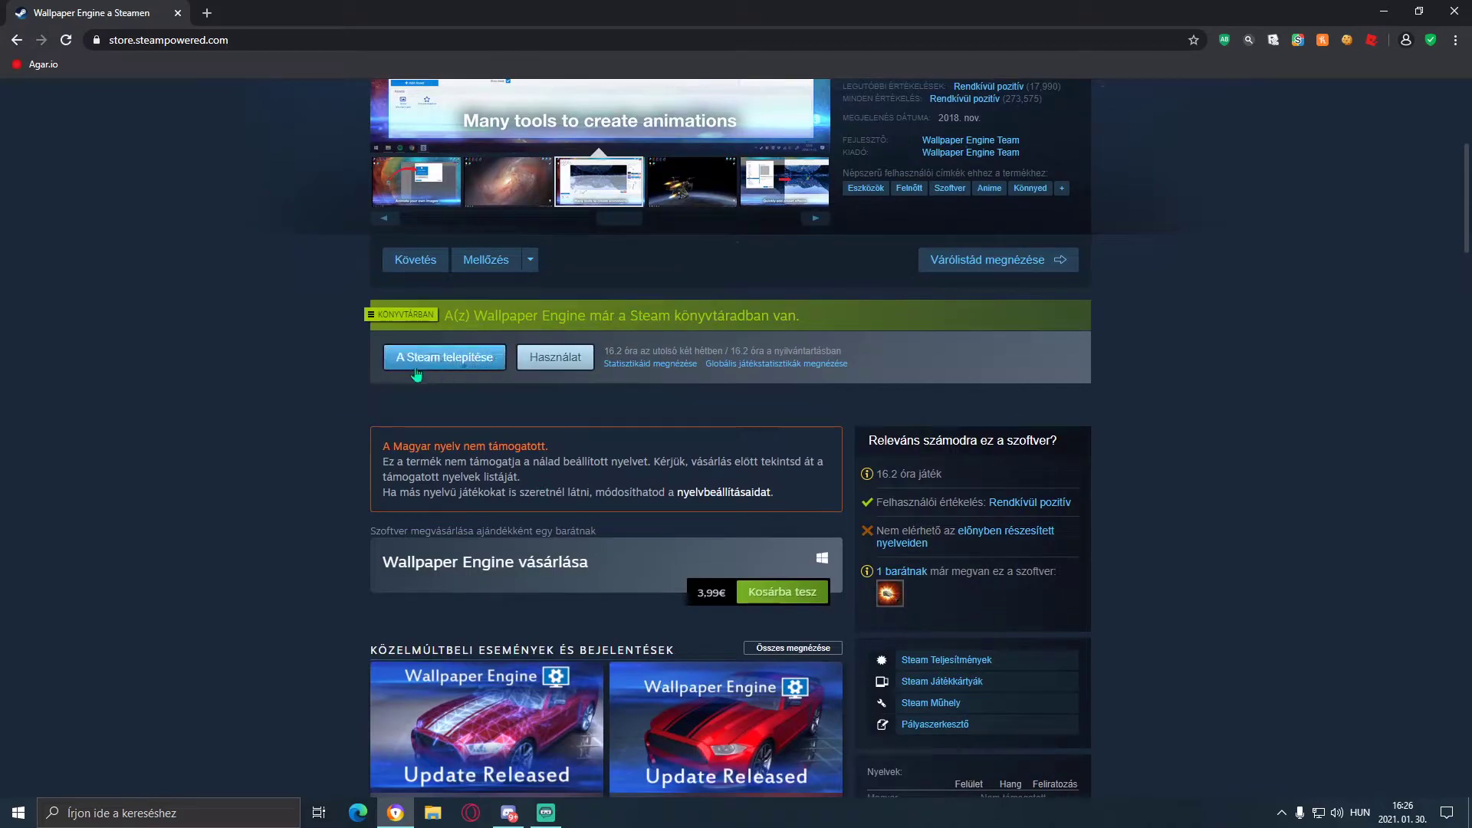
pyautogui.scroll(5, 341, 360)
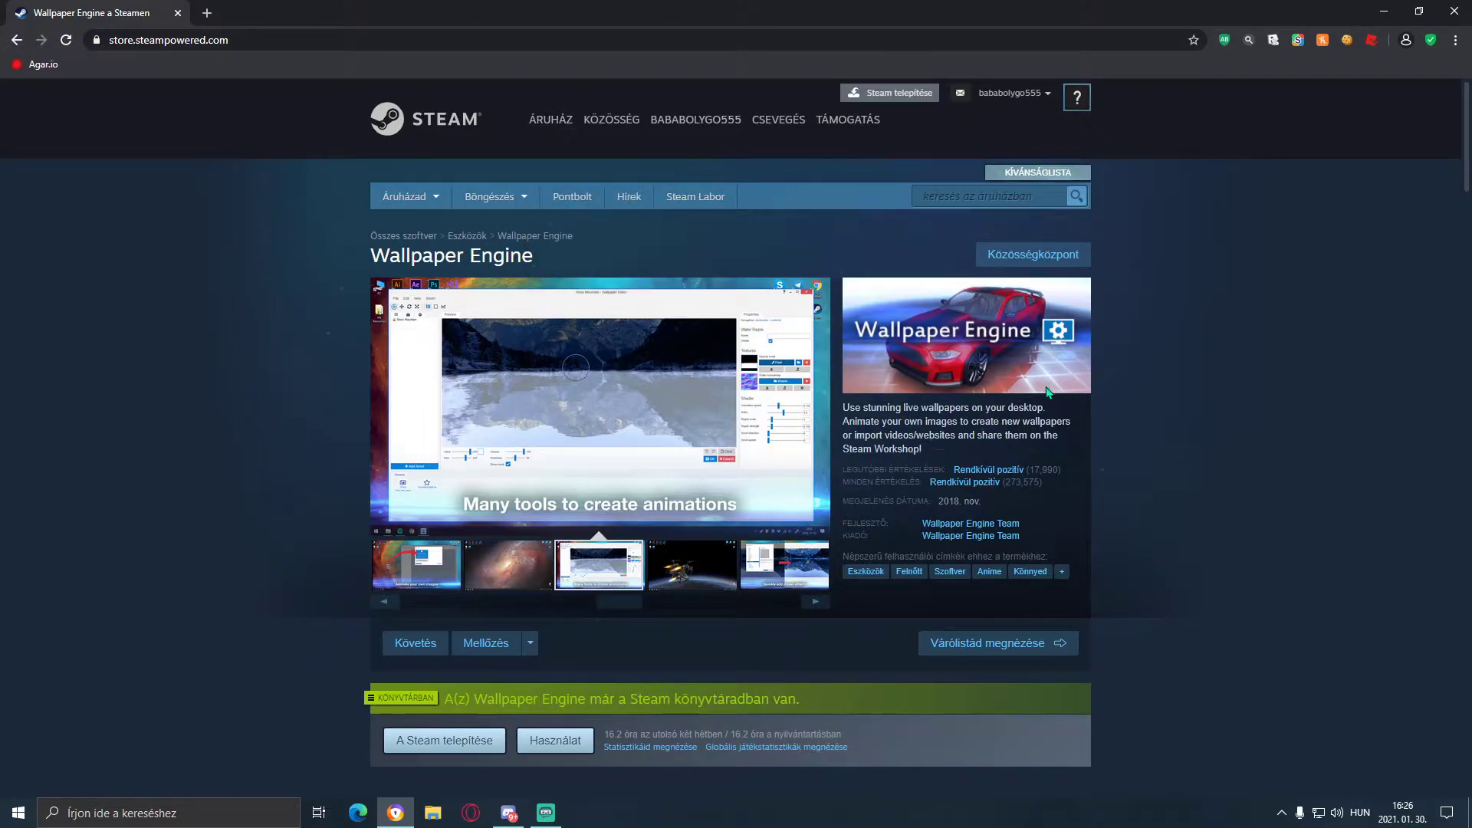
pyautogui.click(1397, 12)
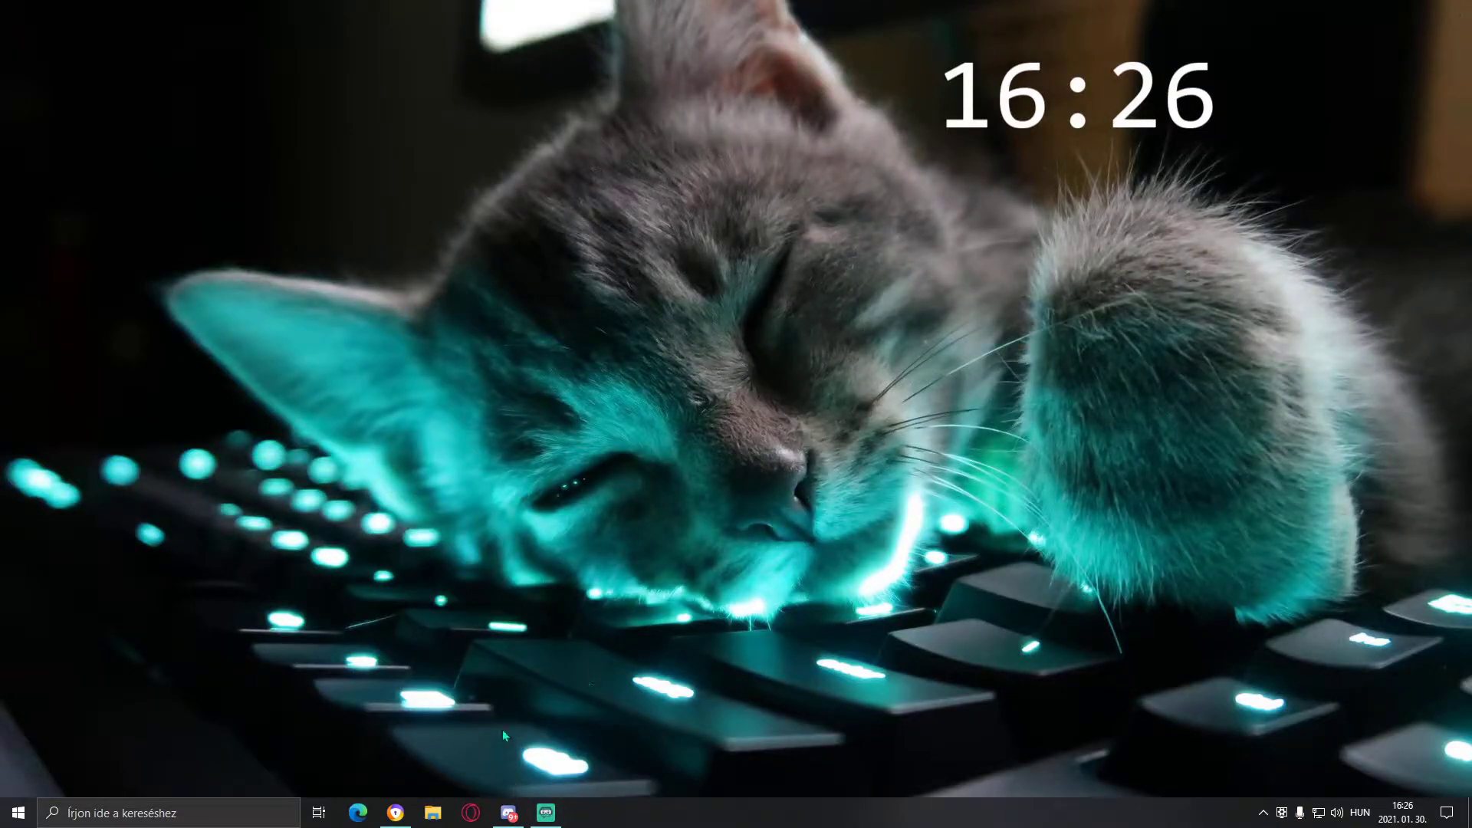
pyautogui.moveTo(855, 542); pyautogui.dragTo(509, 387)
pyautogui.moveTo(1018, 289); pyautogui.dragTo(1324, 526)
pyautogui.moveTo(1001, 473); pyautogui.dragTo(299, 99)
# Open Wallpaper Engine's change-wallpaper window for display 1 and dismiss the display chooser to reach the installed wallpapers
pyautogui.click(1263, 814)
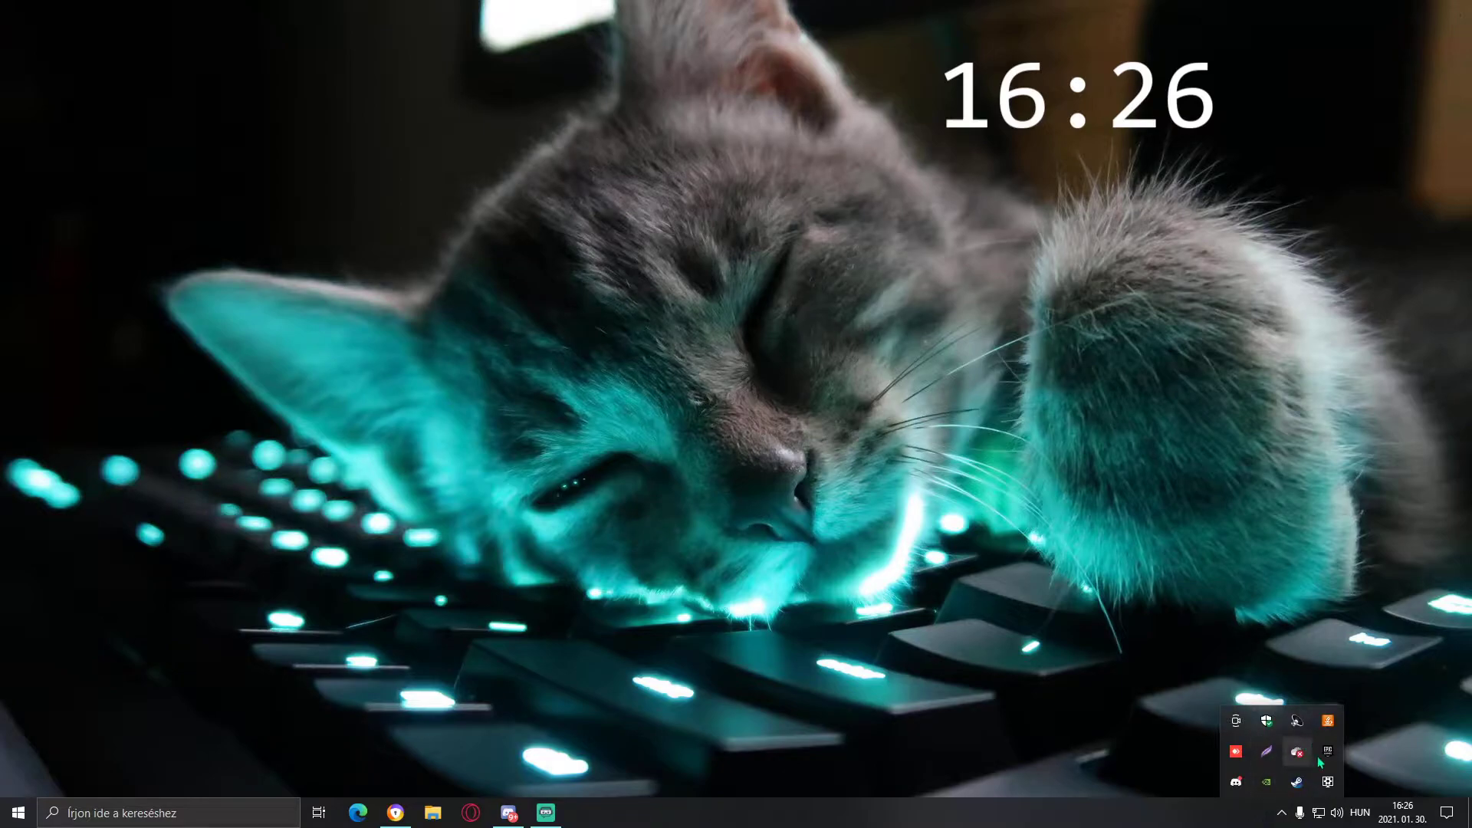
pyautogui.rightClick(1334, 784)
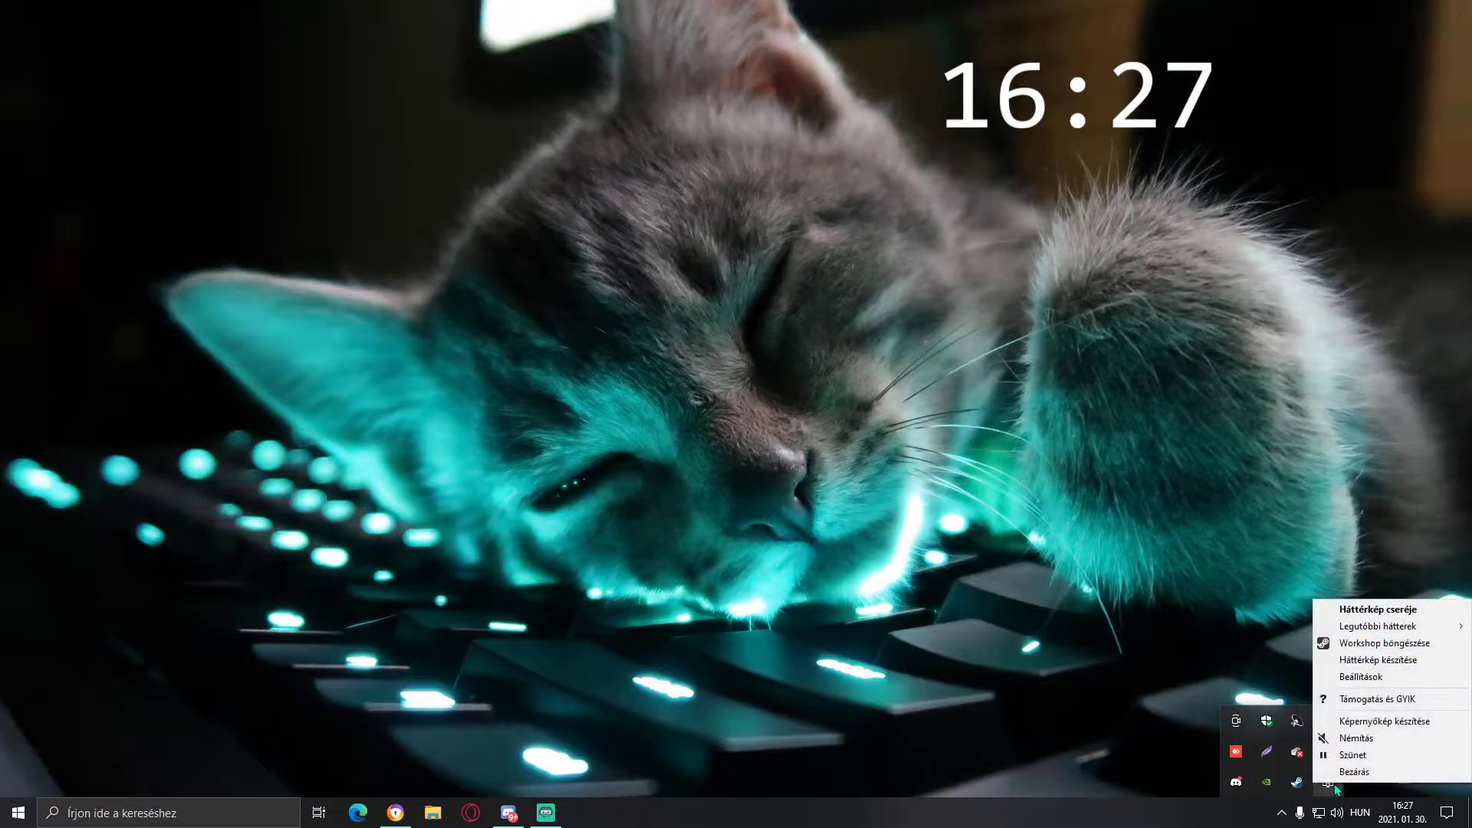
pyautogui.click(1348, 612)
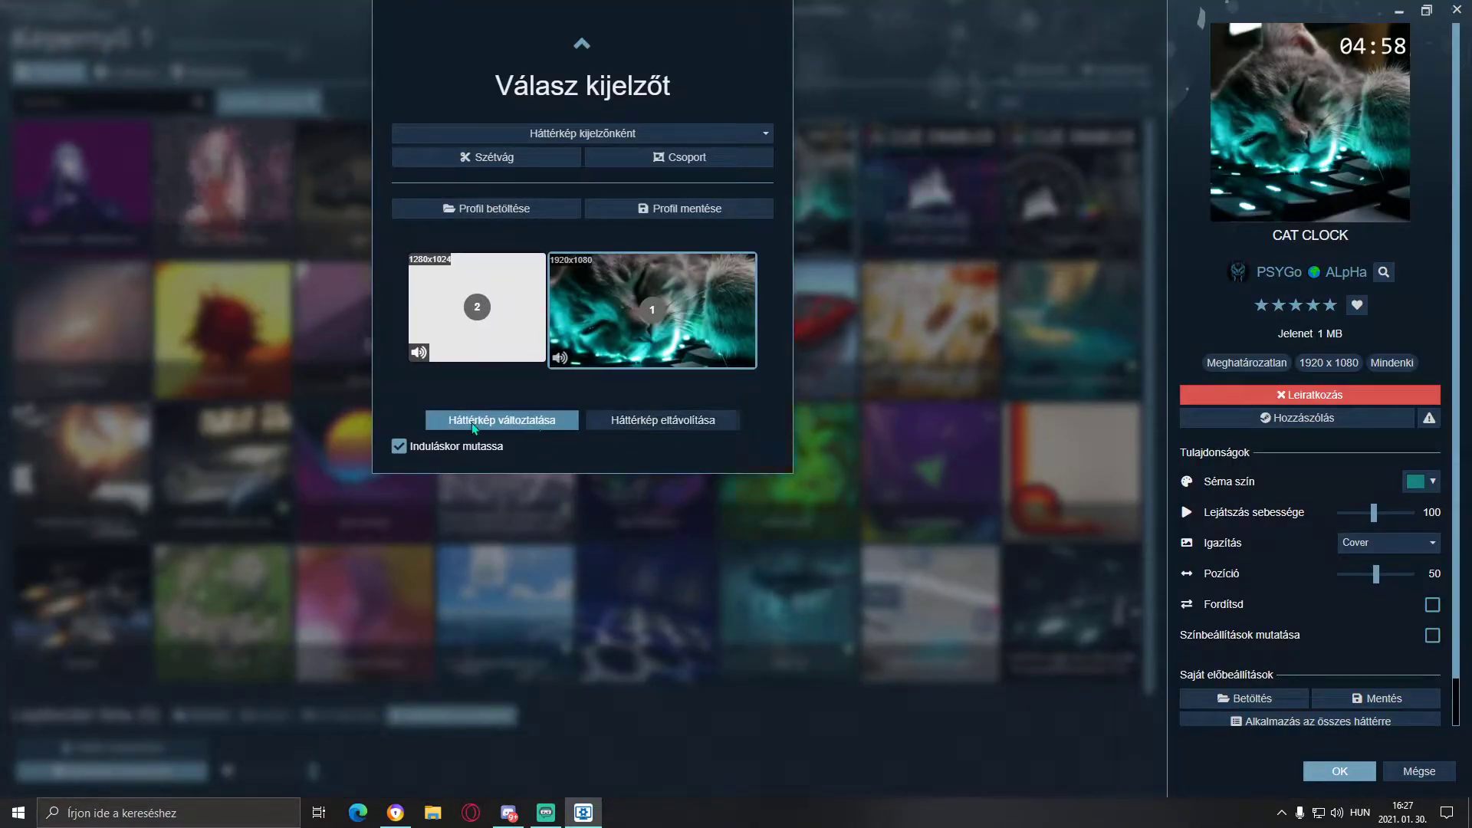
pyautogui.click(809, 393)
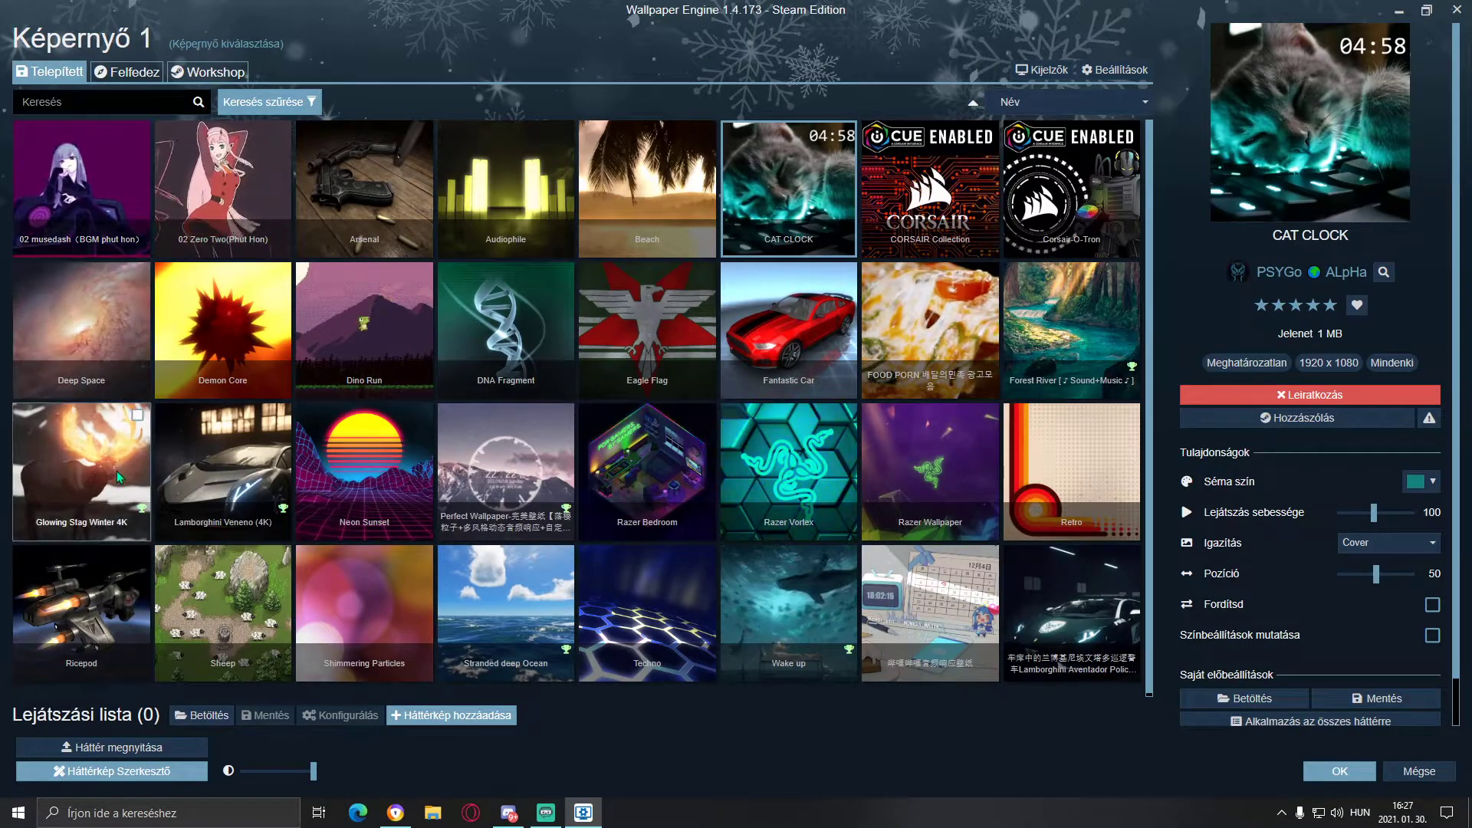
# Apply the installed Dino Run wallpaper to display 1 and view it on the desktop
pyautogui.scroll(-1, 146, 593)
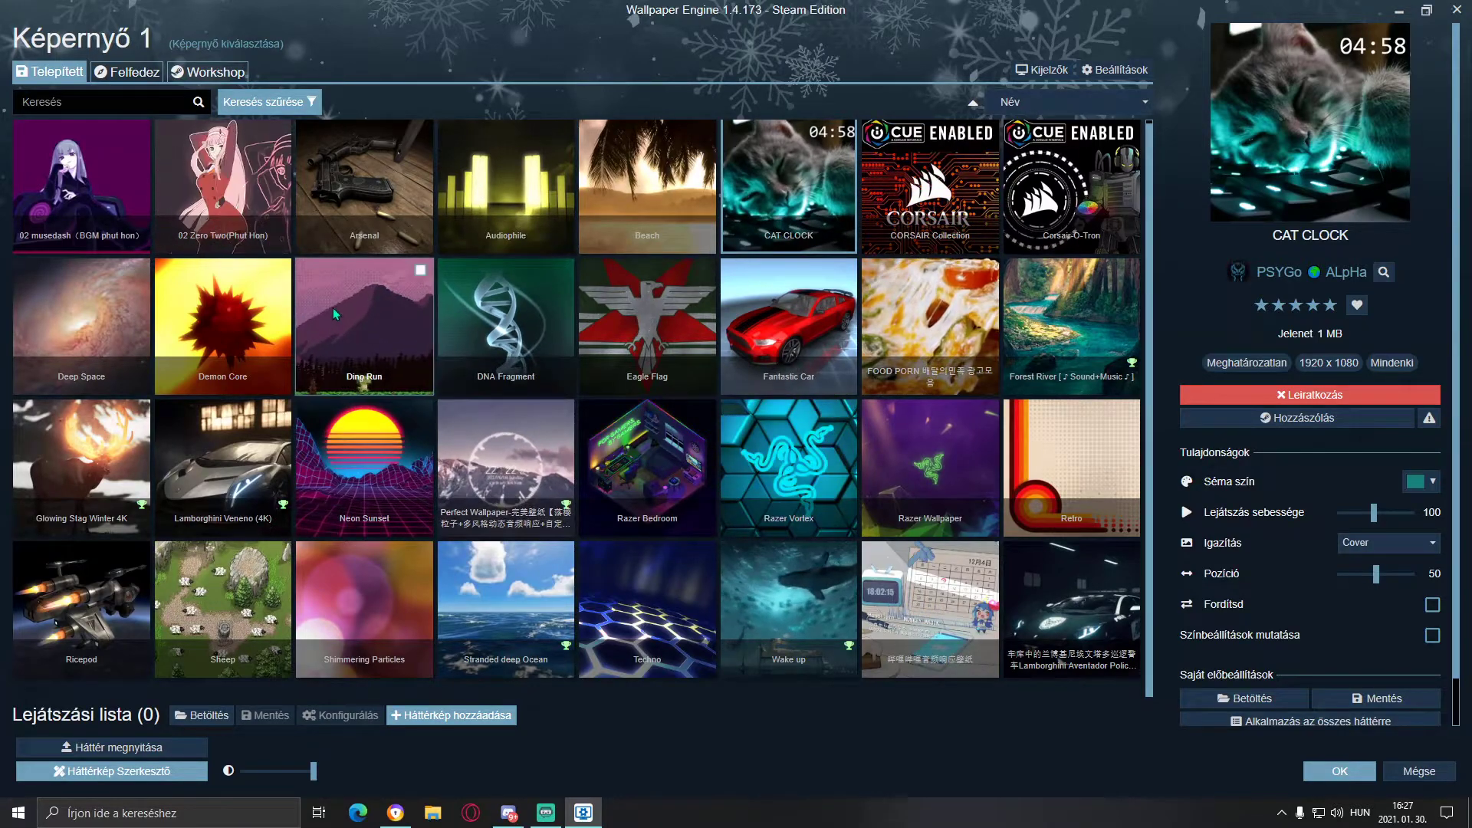
pyautogui.click(383, 322)
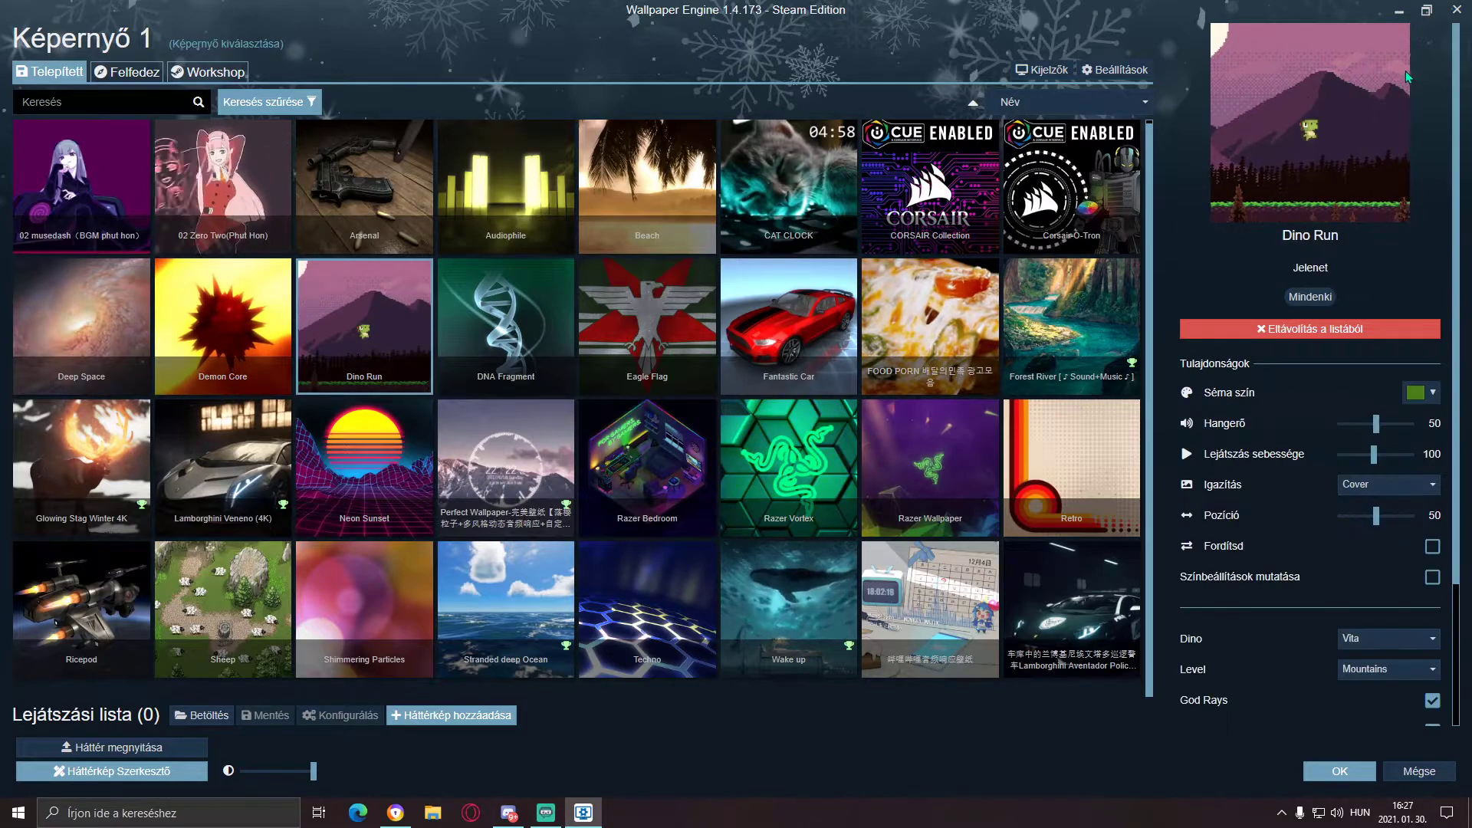
pyautogui.click(1400, 13)
pyautogui.moveTo(246, 305); pyautogui.dragTo(1012, 614)
pyautogui.moveTo(1232, 690); pyautogui.dragTo(447, 614)
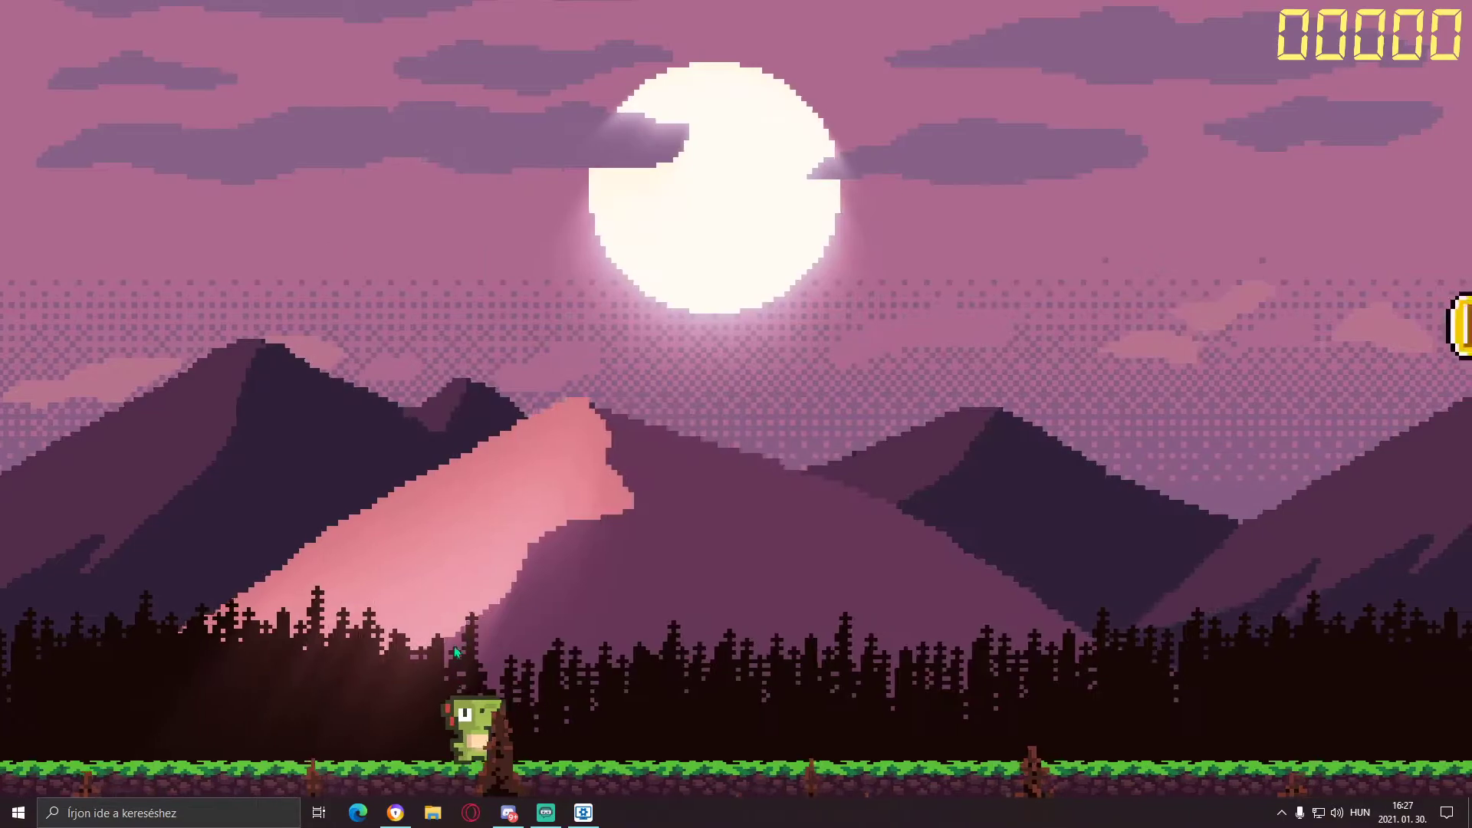
# Examine the display chooser in Wallpaper Engine by selecting display 2 and returning to display 1, then show the desktop
pyautogui.click(583, 812)
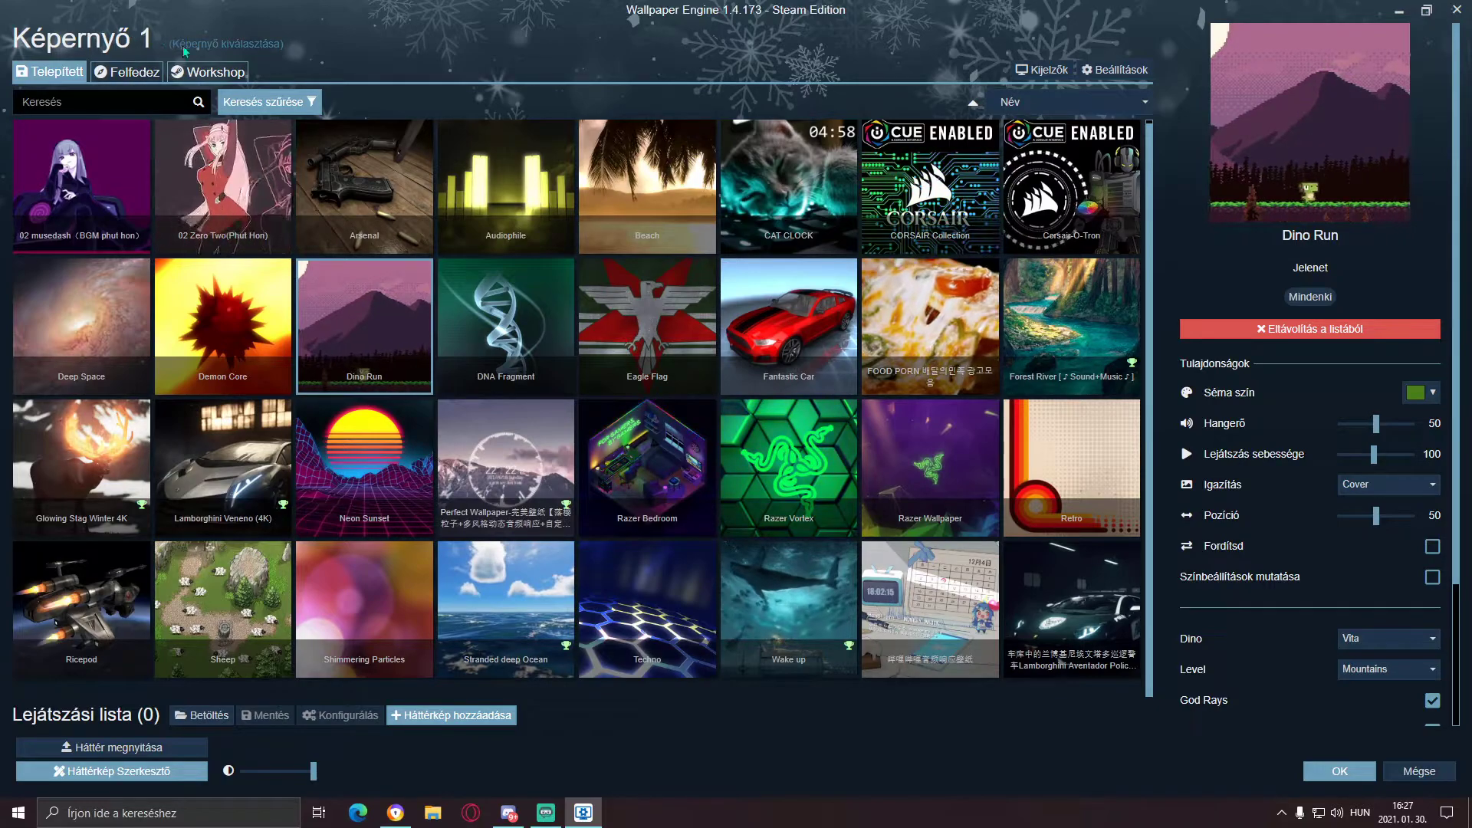
pyautogui.click(225, 46)
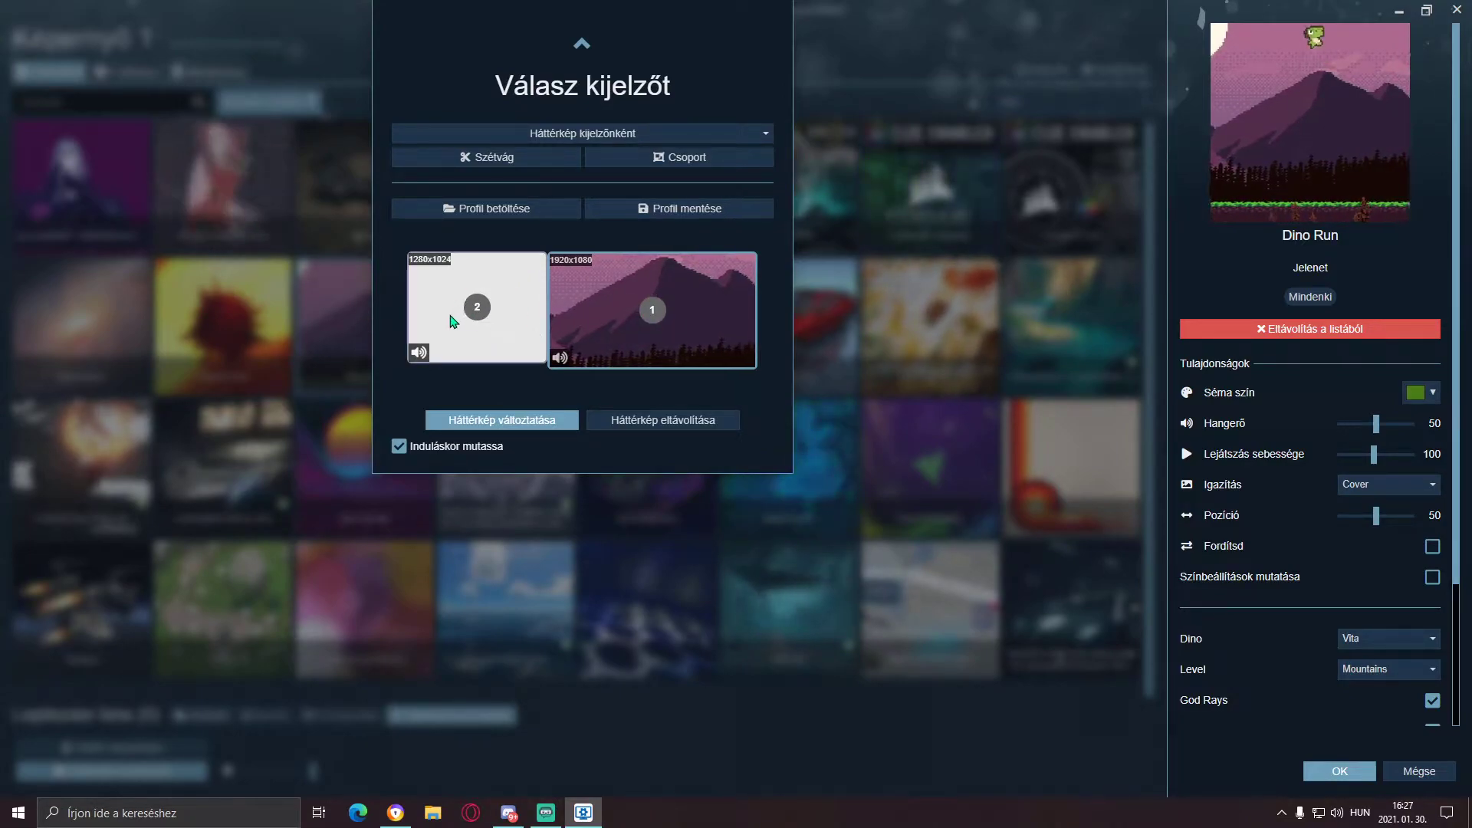
pyautogui.click(495, 328)
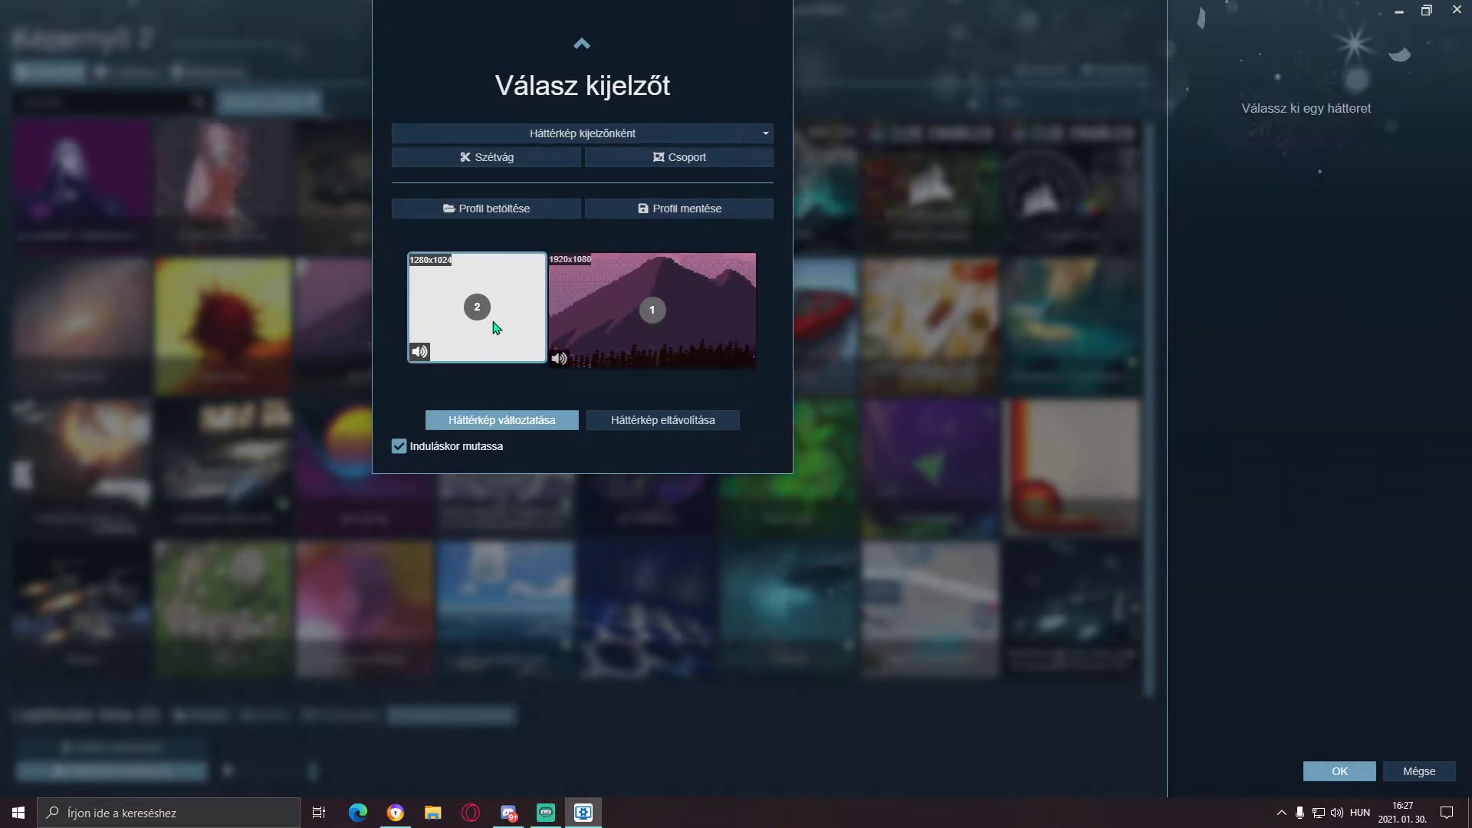
pyautogui.click(636, 312)
pyautogui.click(861, 417)
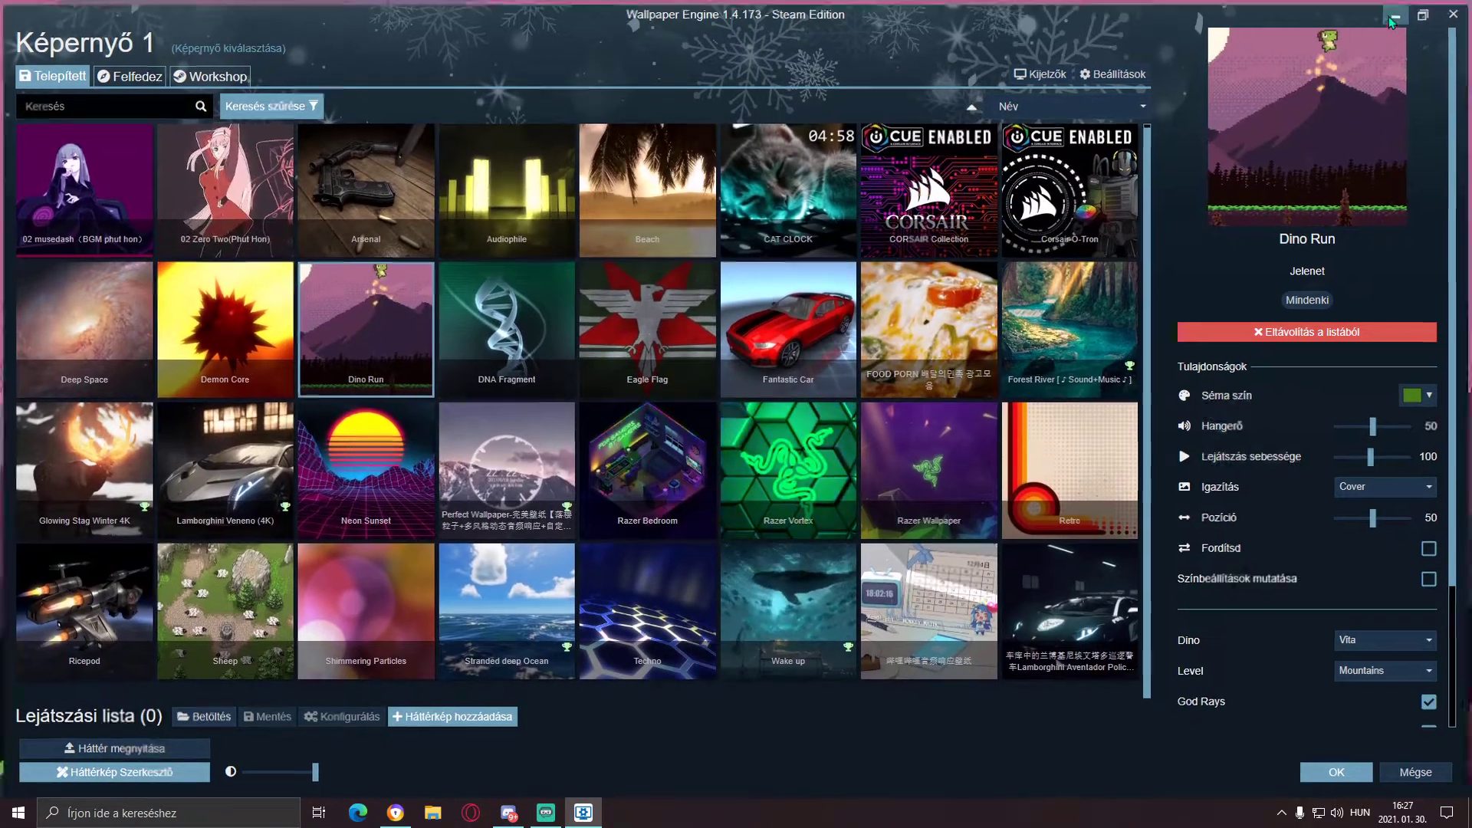
pyautogui.click(1457, 10)
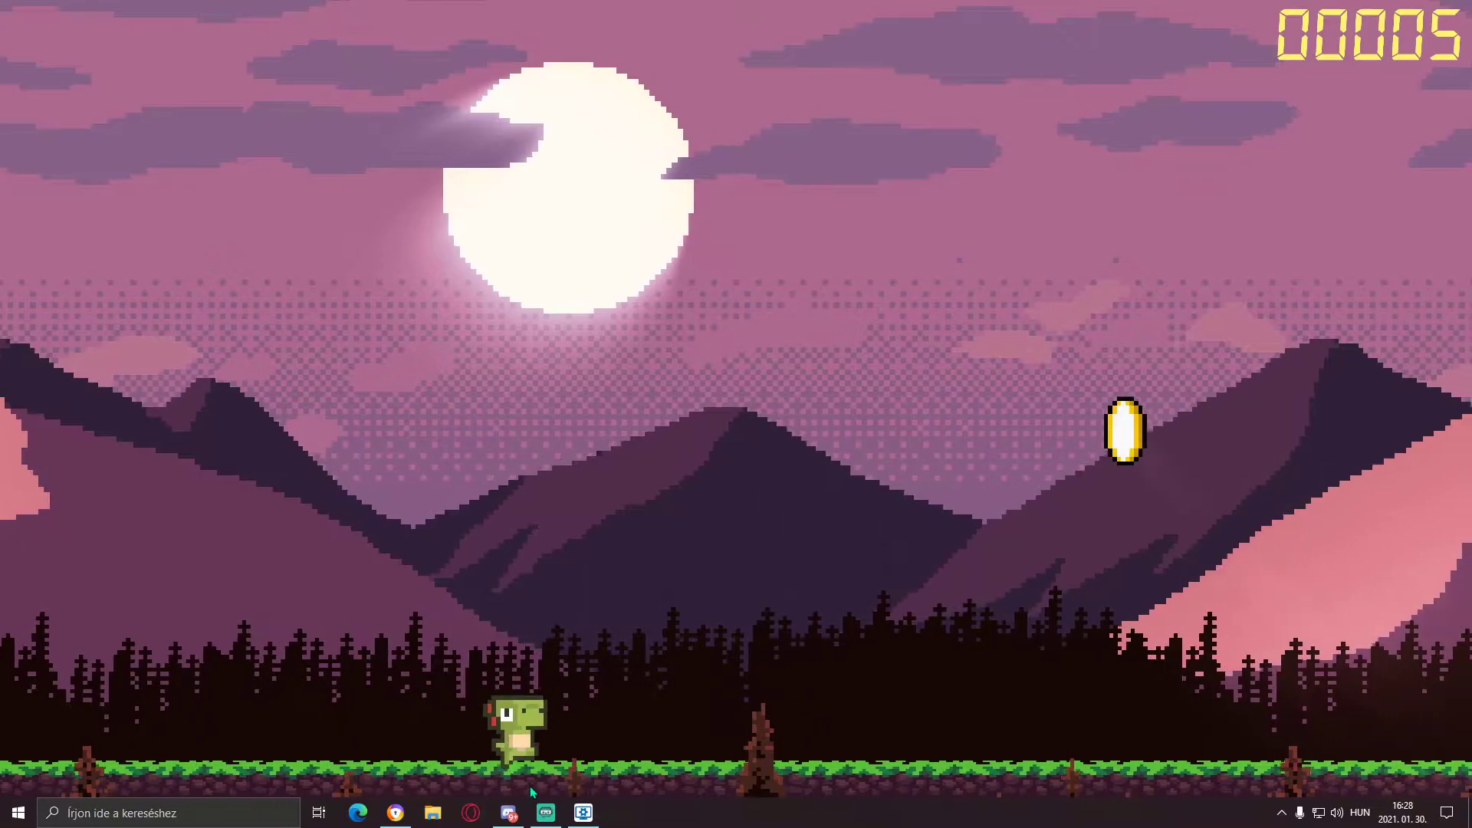
# Bring back the wallpaper window and go through the Discover page to the Workshop wallpaper list
pyautogui.click(586, 807)
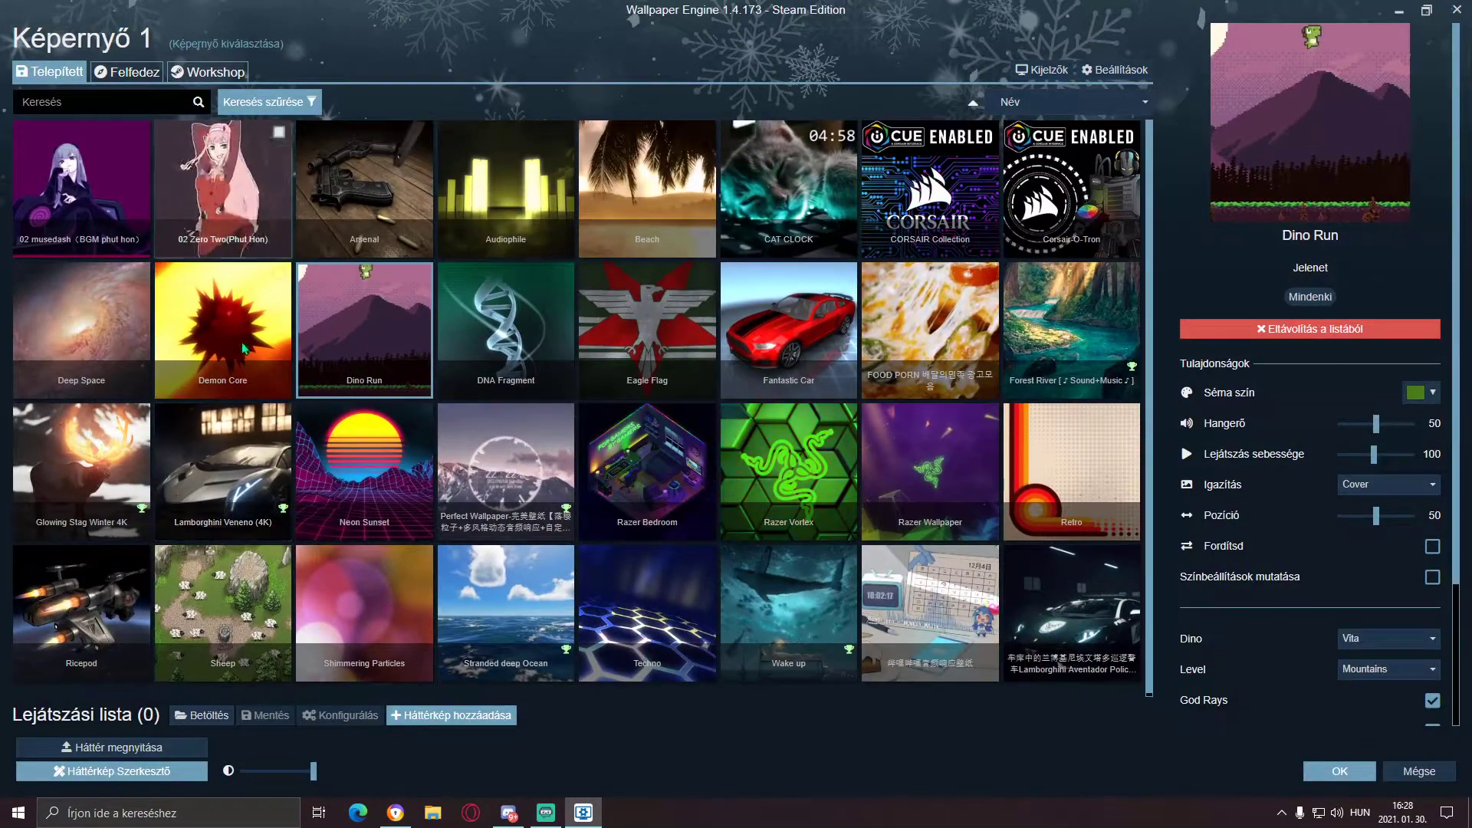
pyautogui.click(146, 79)
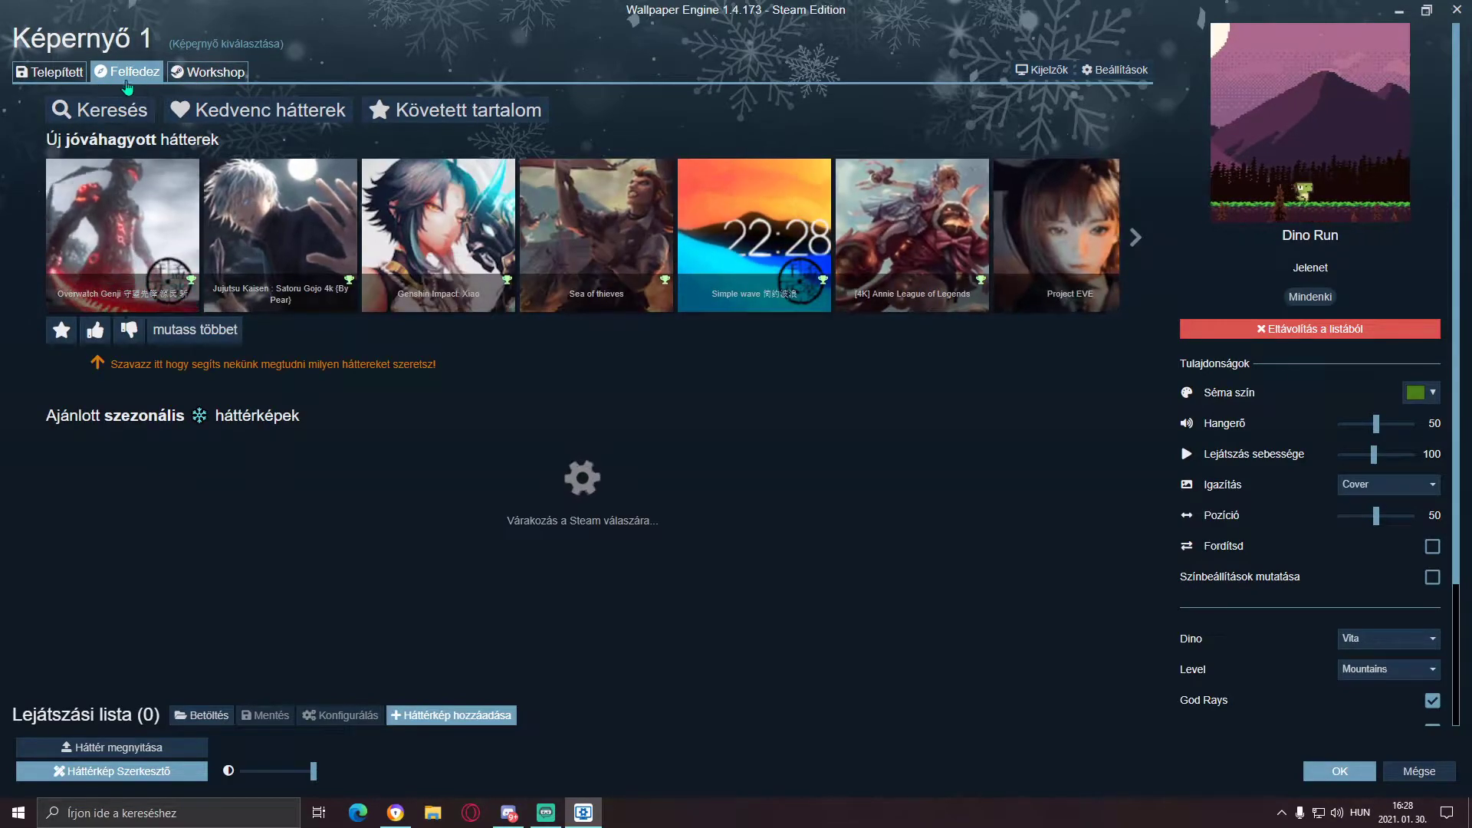
pyautogui.click(342, 101)
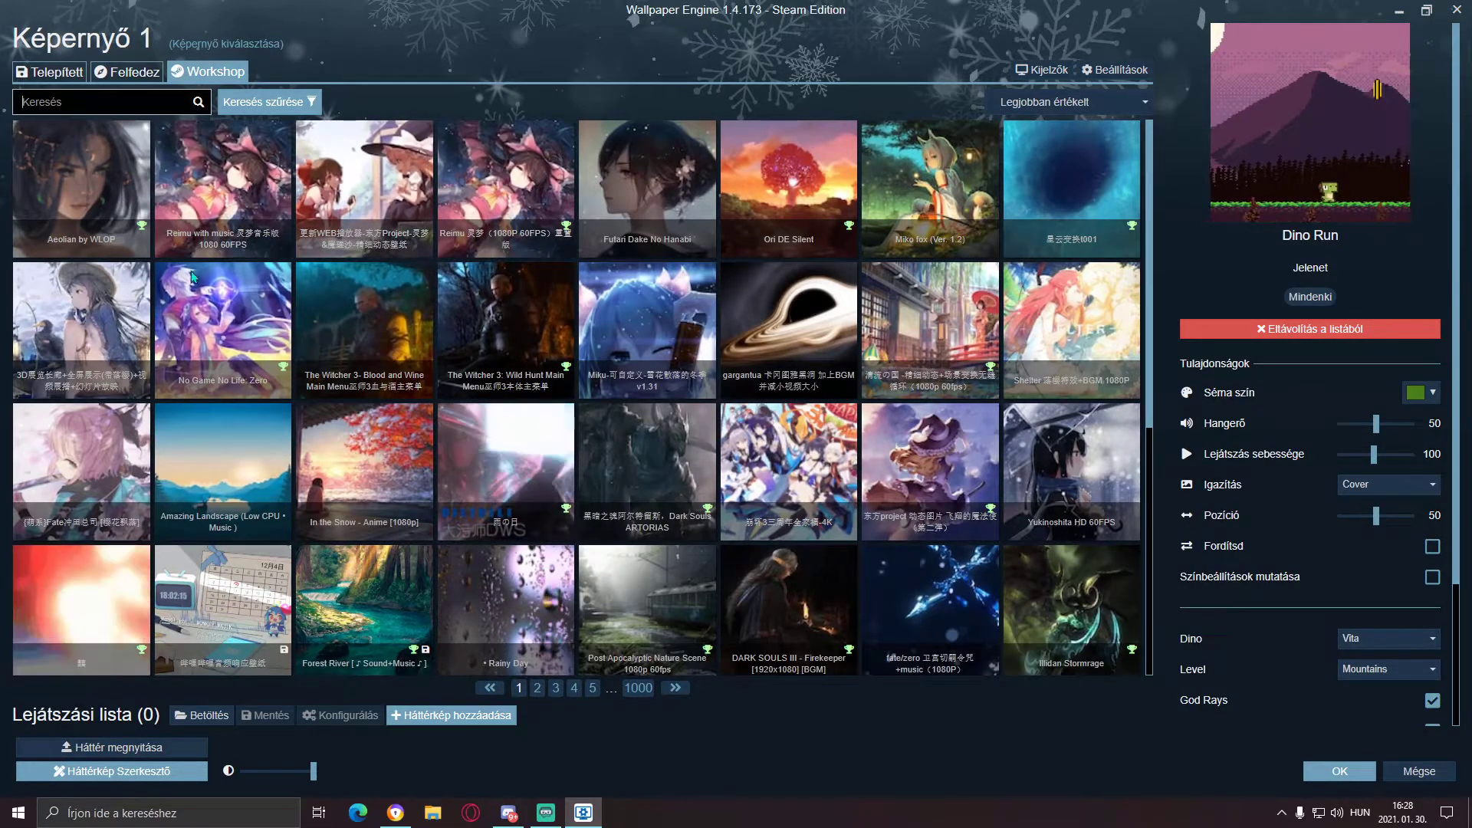
# Browse the Workshop's top-rated wallpapers, search them for "Camaro" and look through the results
pyautogui.scroll(-5, 280, 522)
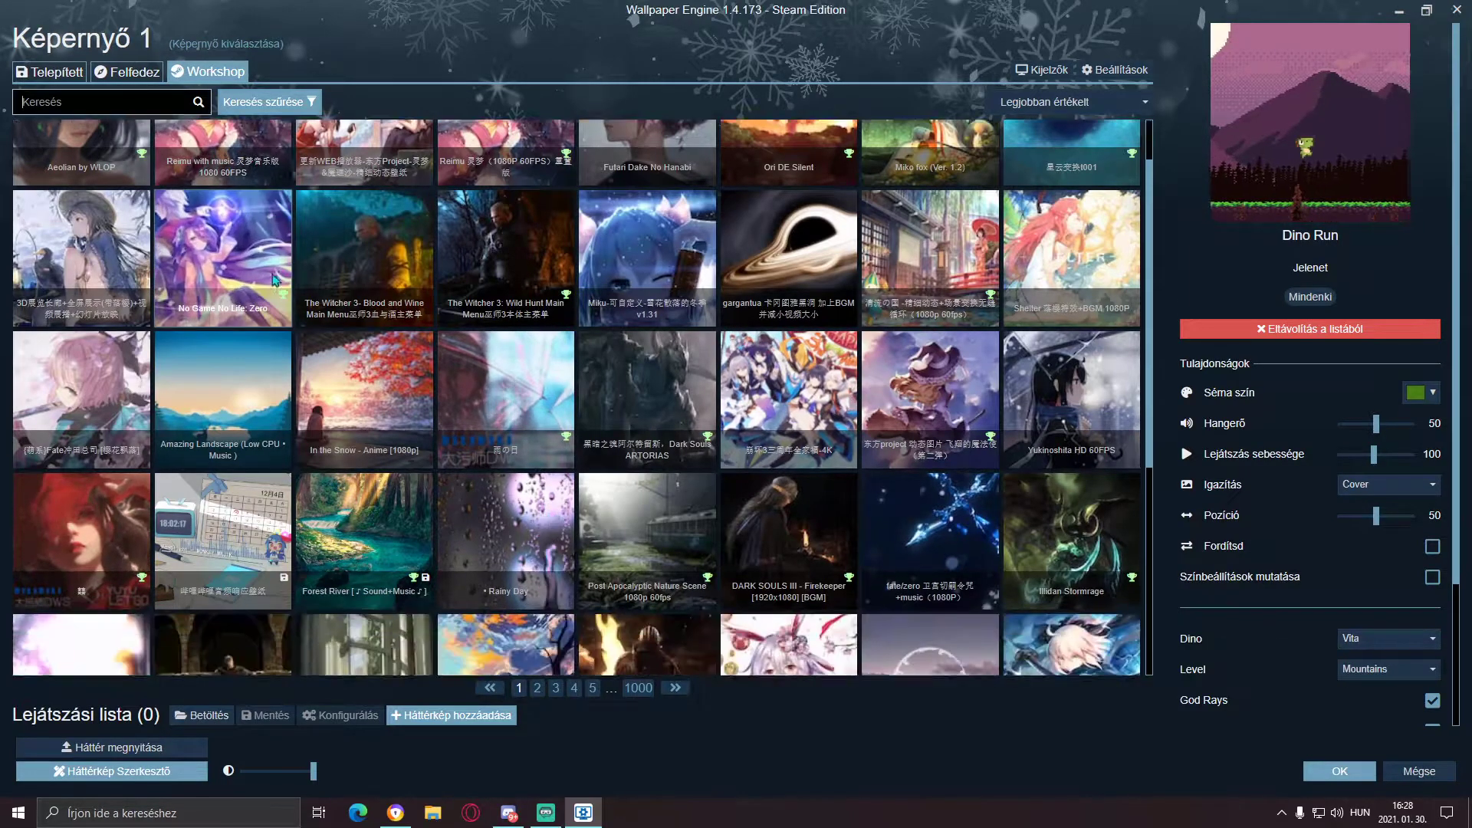
pyautogui.scroll(4, 281, 521)
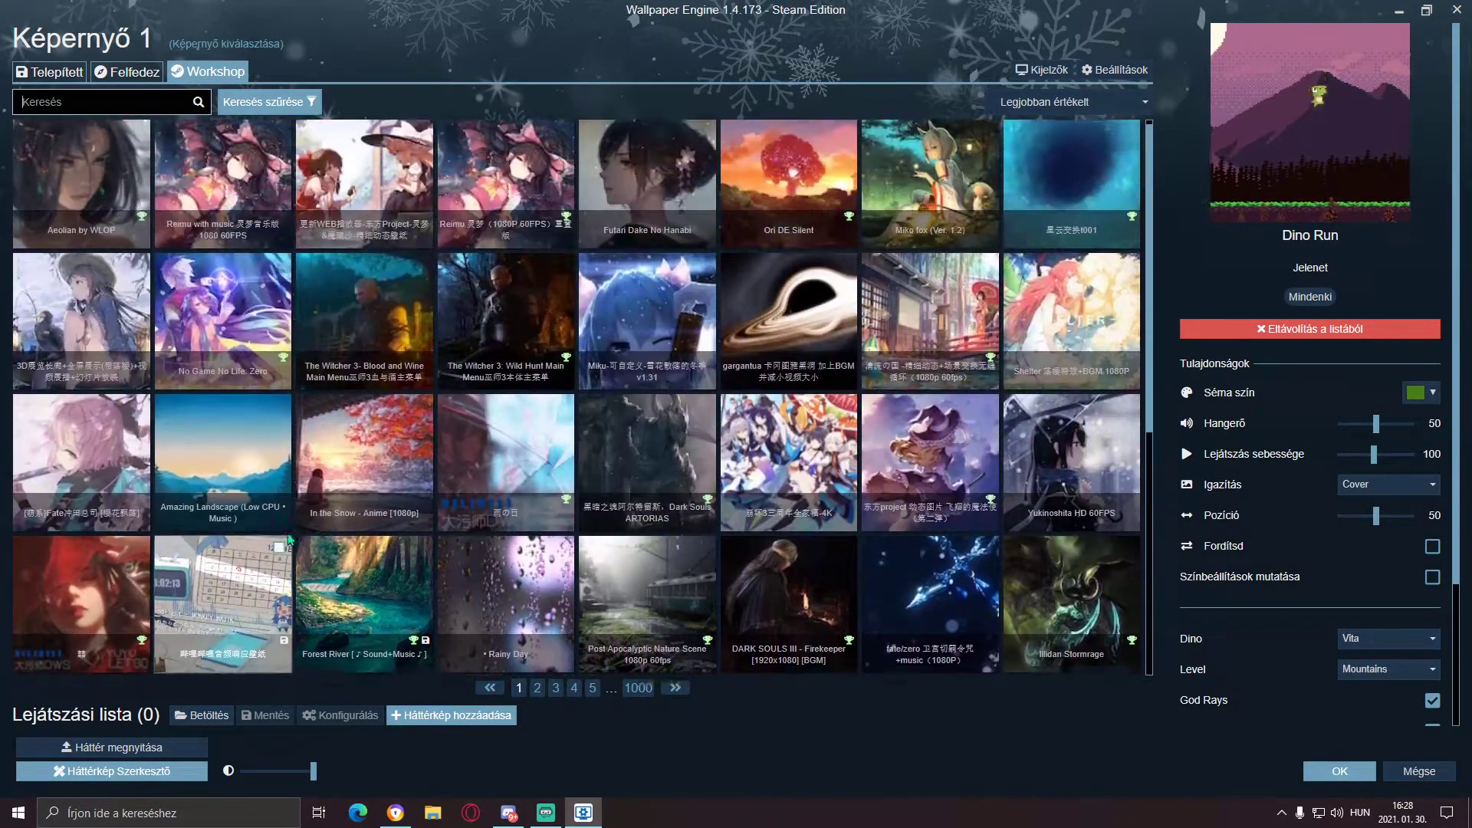
pyautogui.scroll(-1, 549, 531)
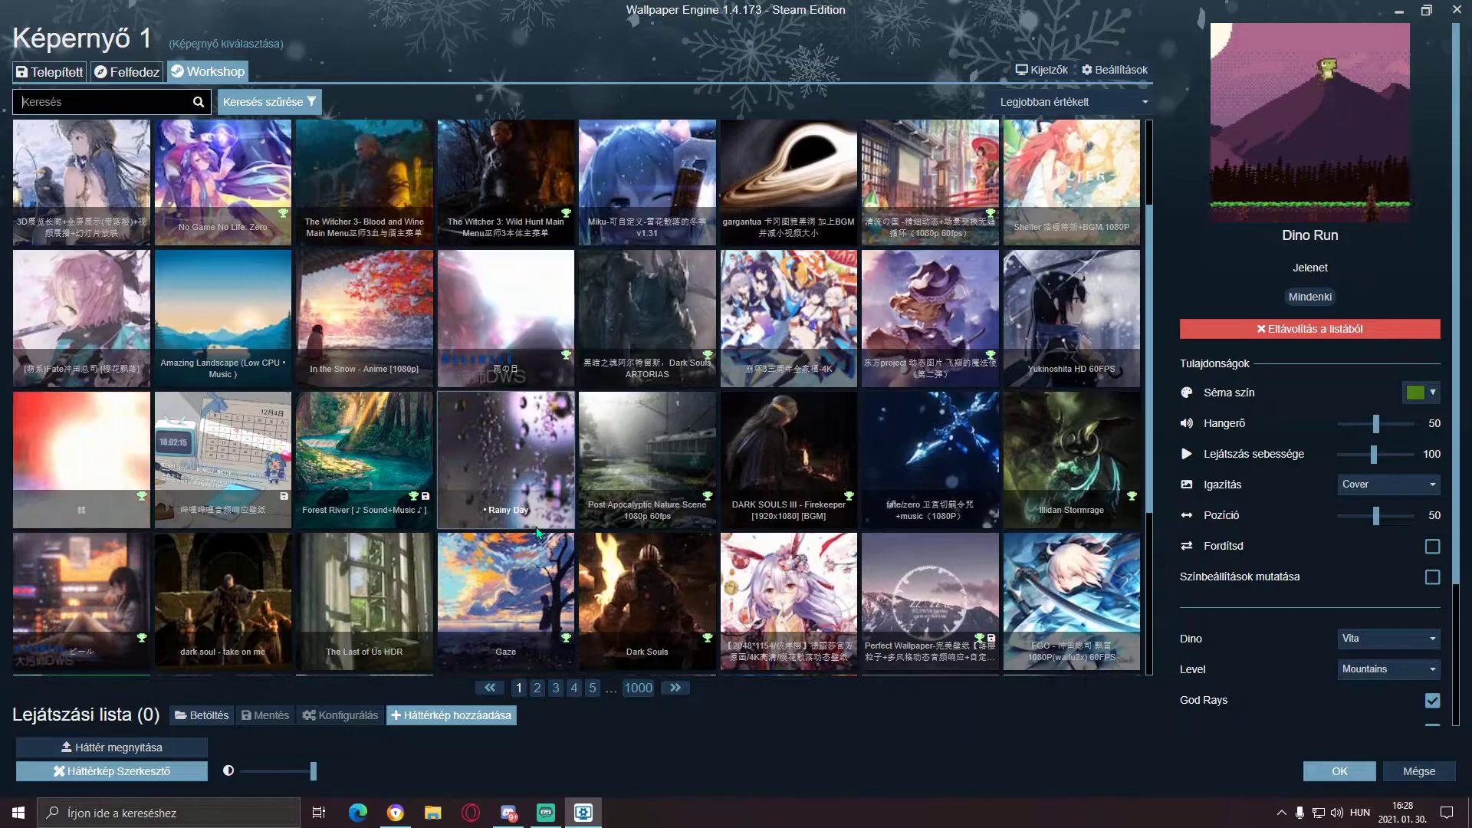
pyautogui.scroll(1, 536, 527)
pyautogui.scroll(1, 530, 522)
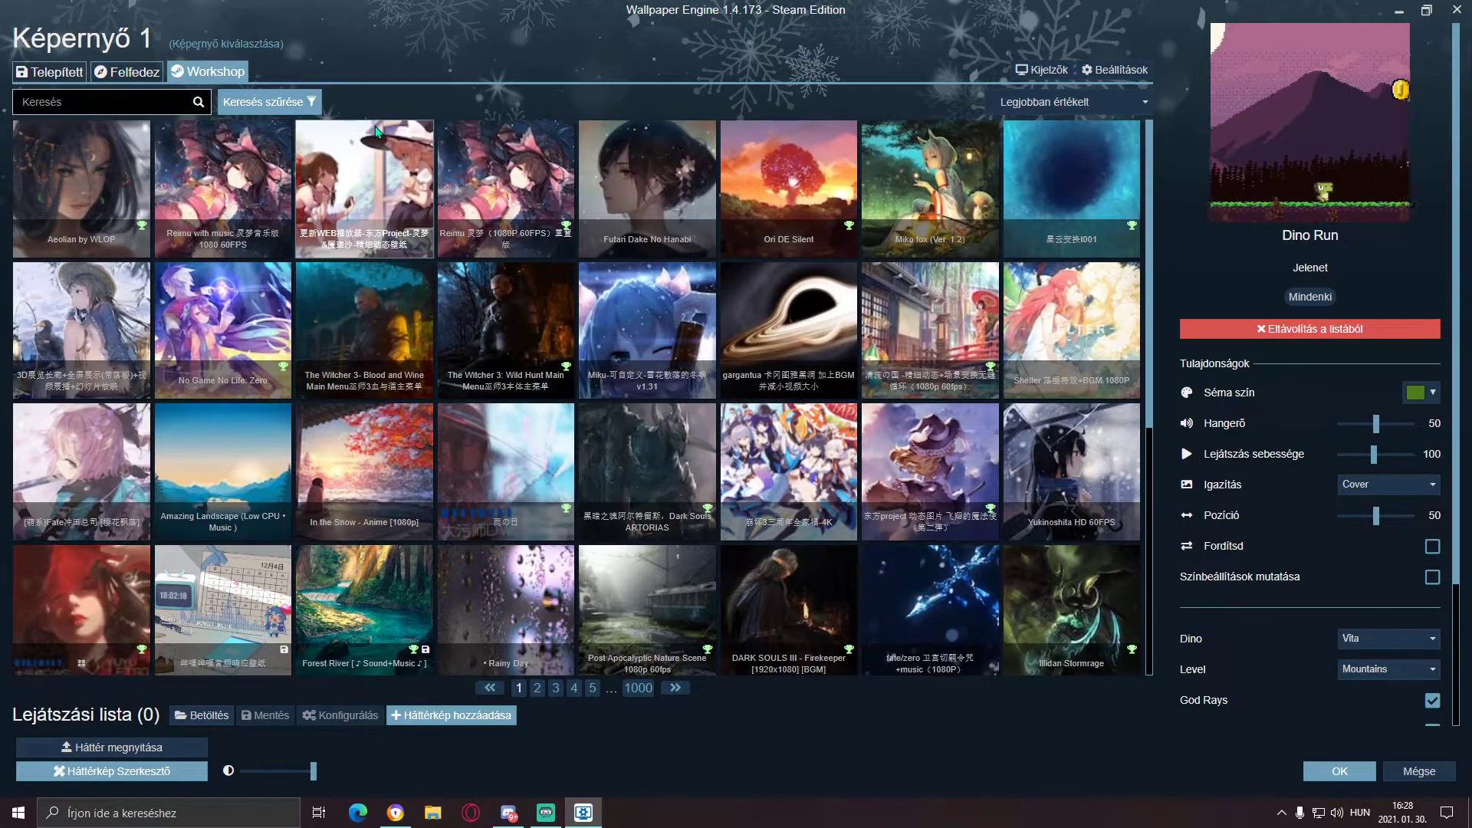
pyautogui.write('Camaro')
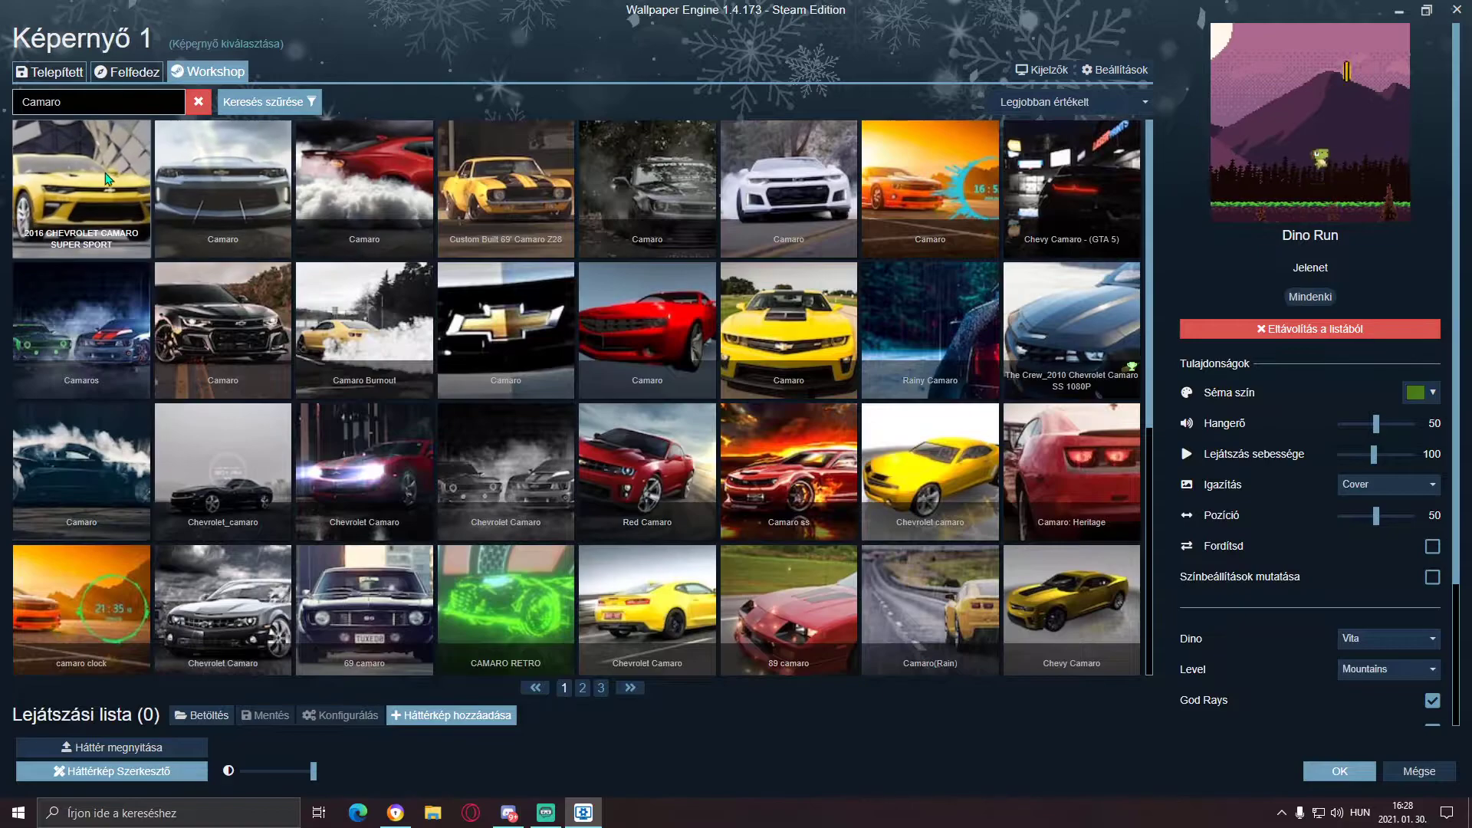
pyautogui.scroll(-3, 614, 528)
pyautogui.scroll(-3, 614, 528)
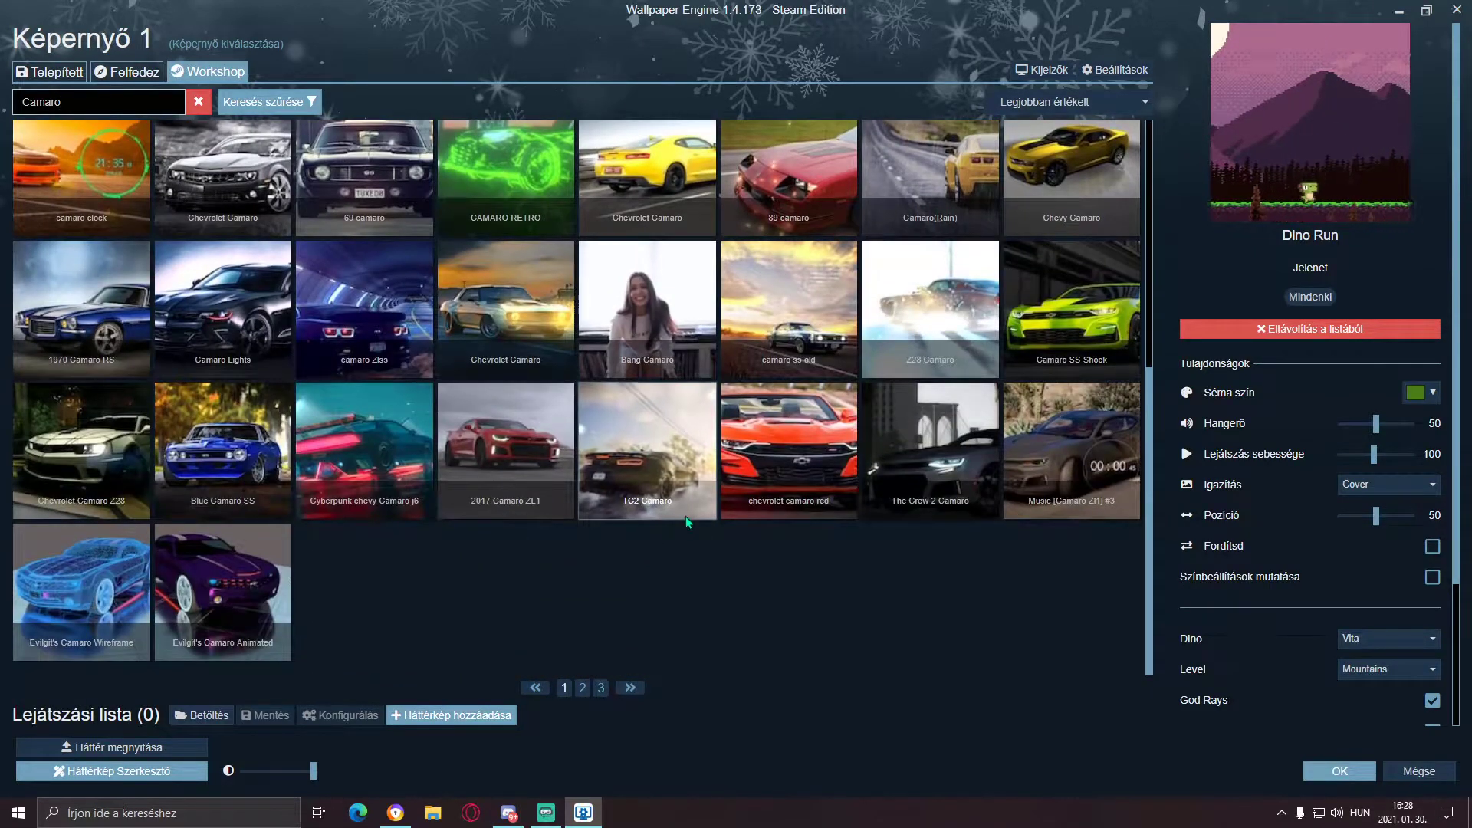
pyautogui.scroll(5, 686, 517)
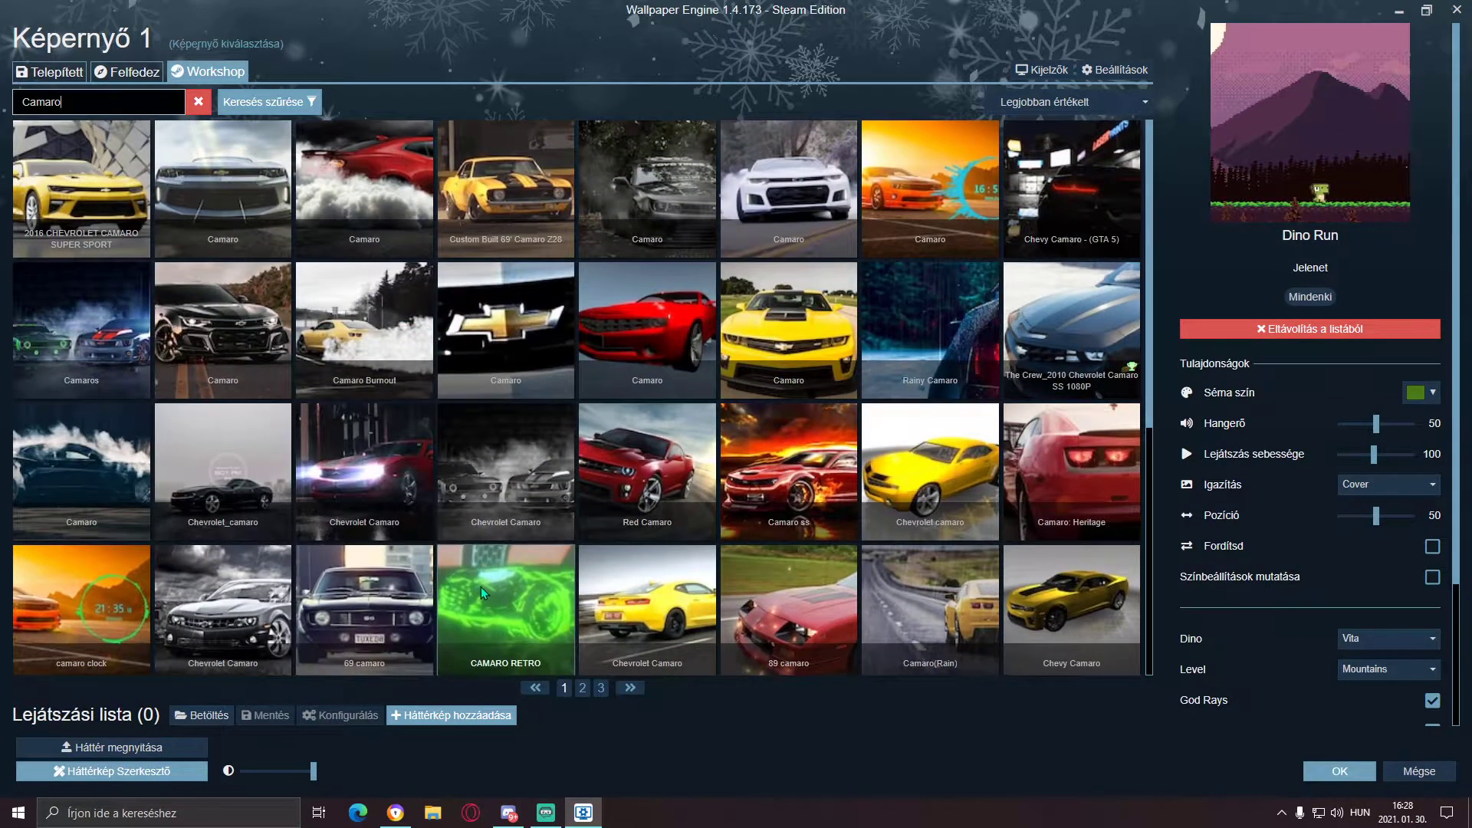
# Compare the details of several Camaro wallpapers from the top row of the search results
pyautogui.click(66, 217)
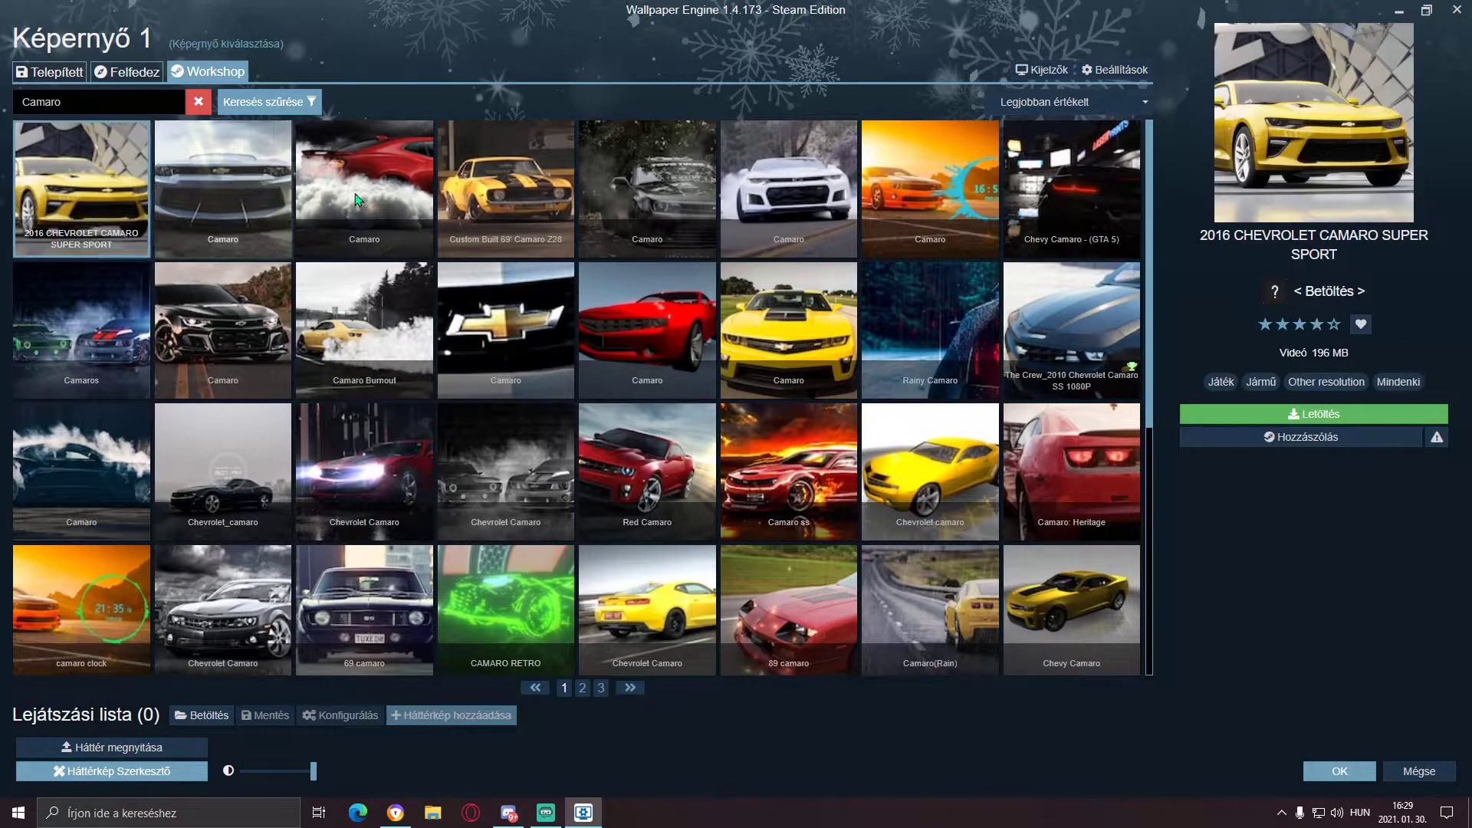
pyautogui.click(417, 205)
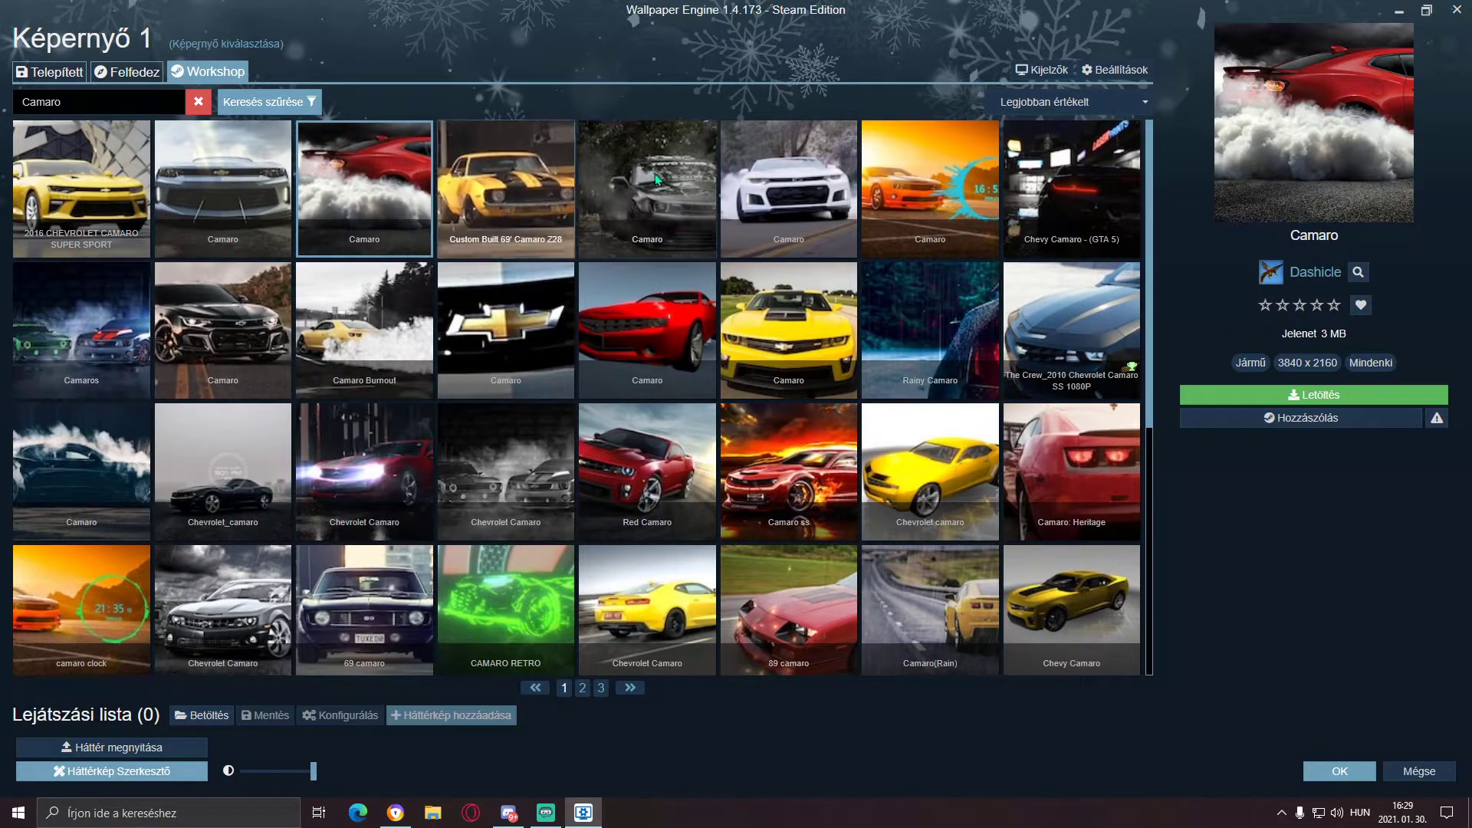
pyautogui.click(893, 180)
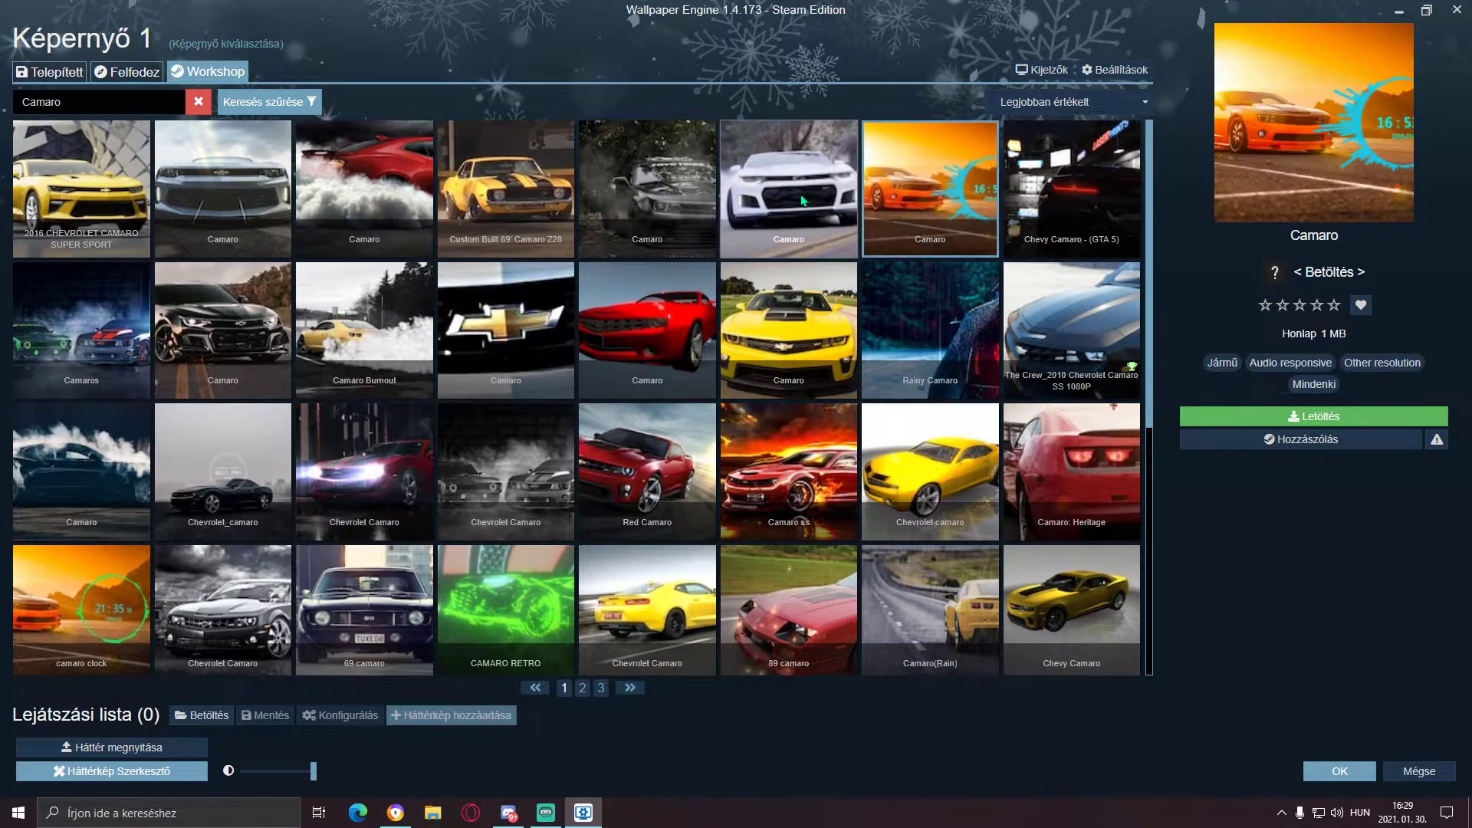
pyautogui.click(1052, 182)
pyautogui.click(790, 184)
pyautogui.click(486, 179)
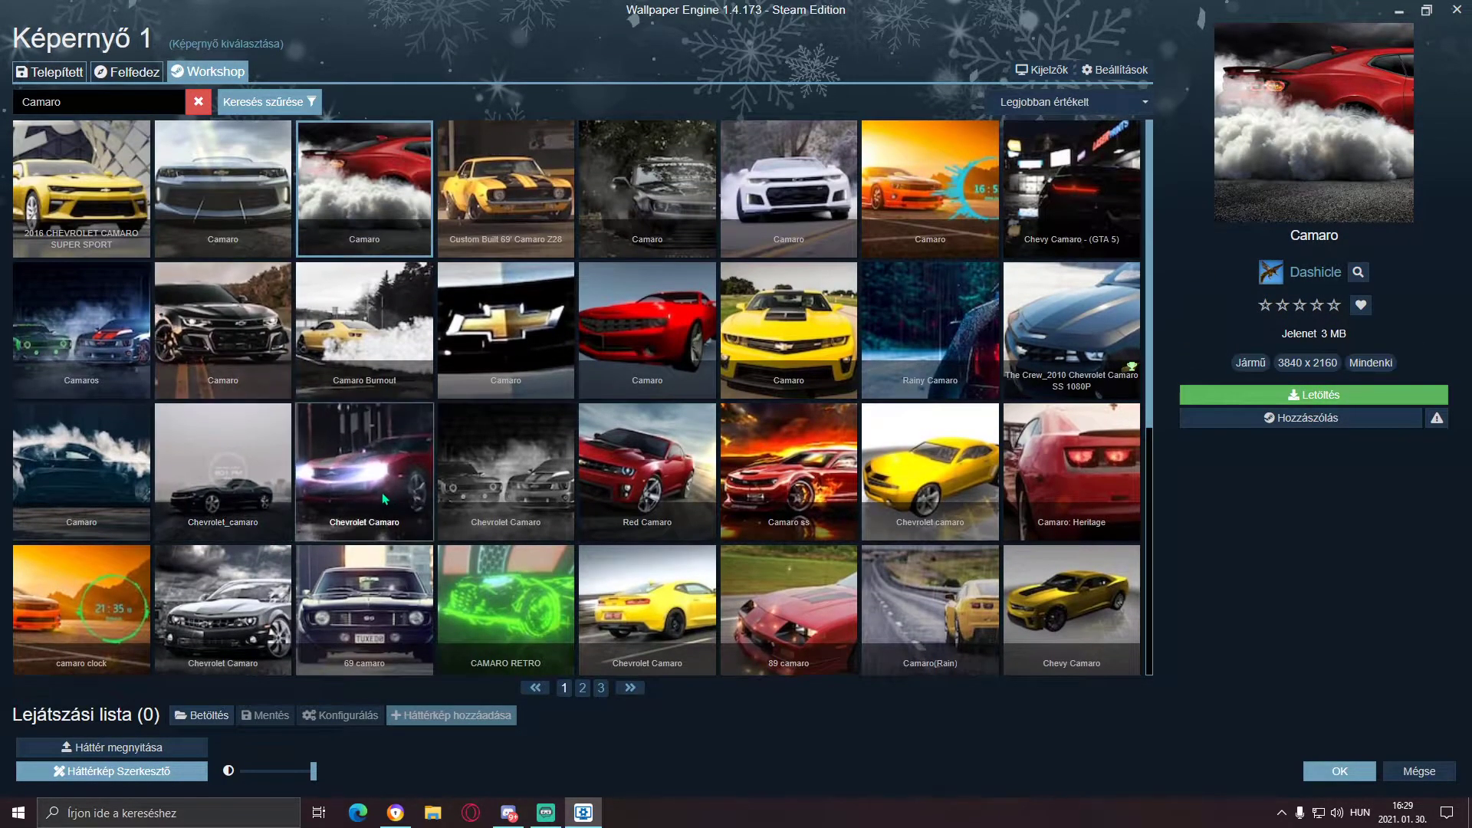
# Download the 2016 CHEVROLET CAMARO SUPER SPORT wallpaper and return to the installed wallpapers
pyautogui.click(95, 212)
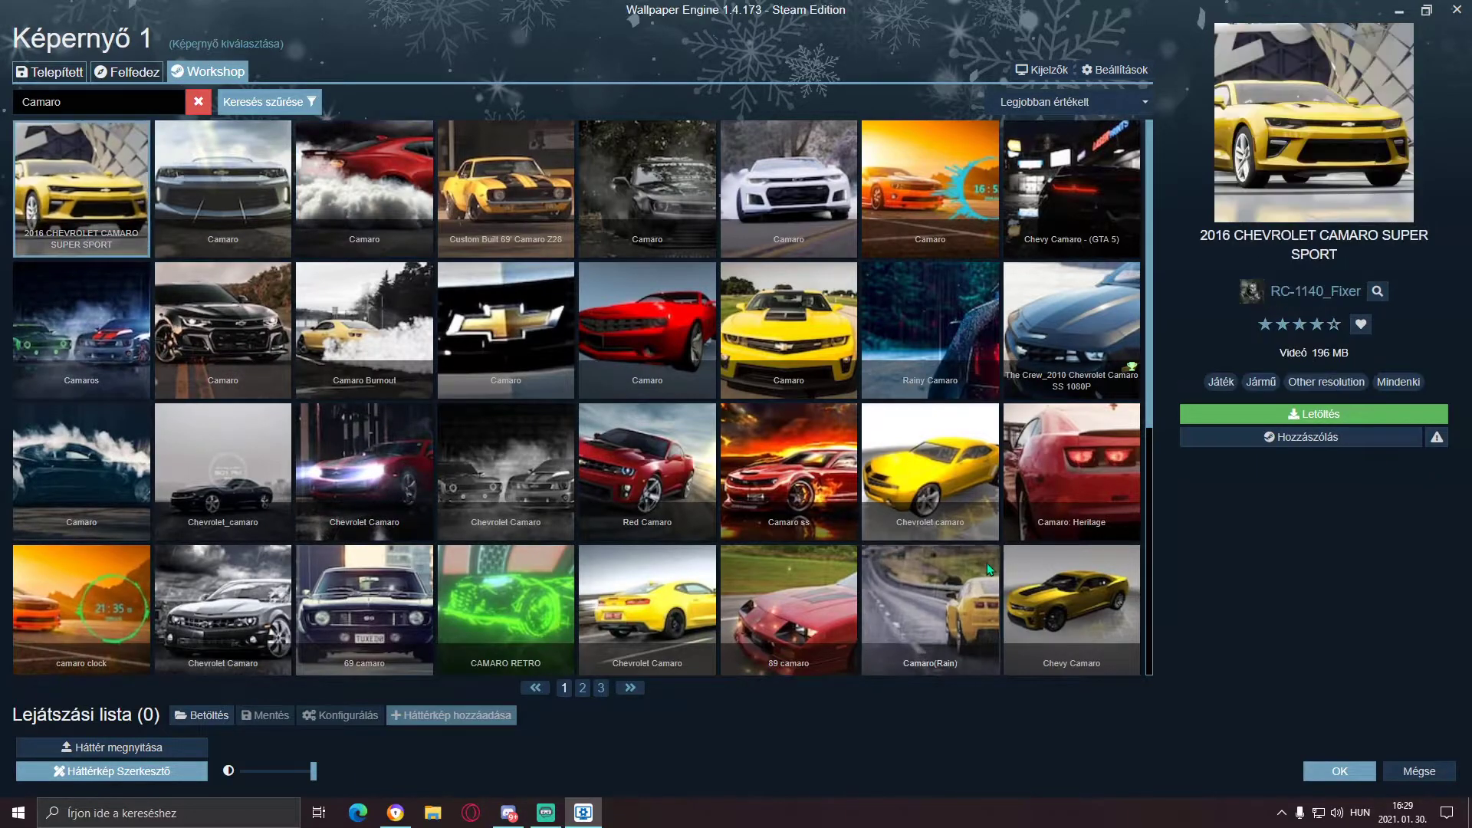
pyautogui.click(1267, 415)
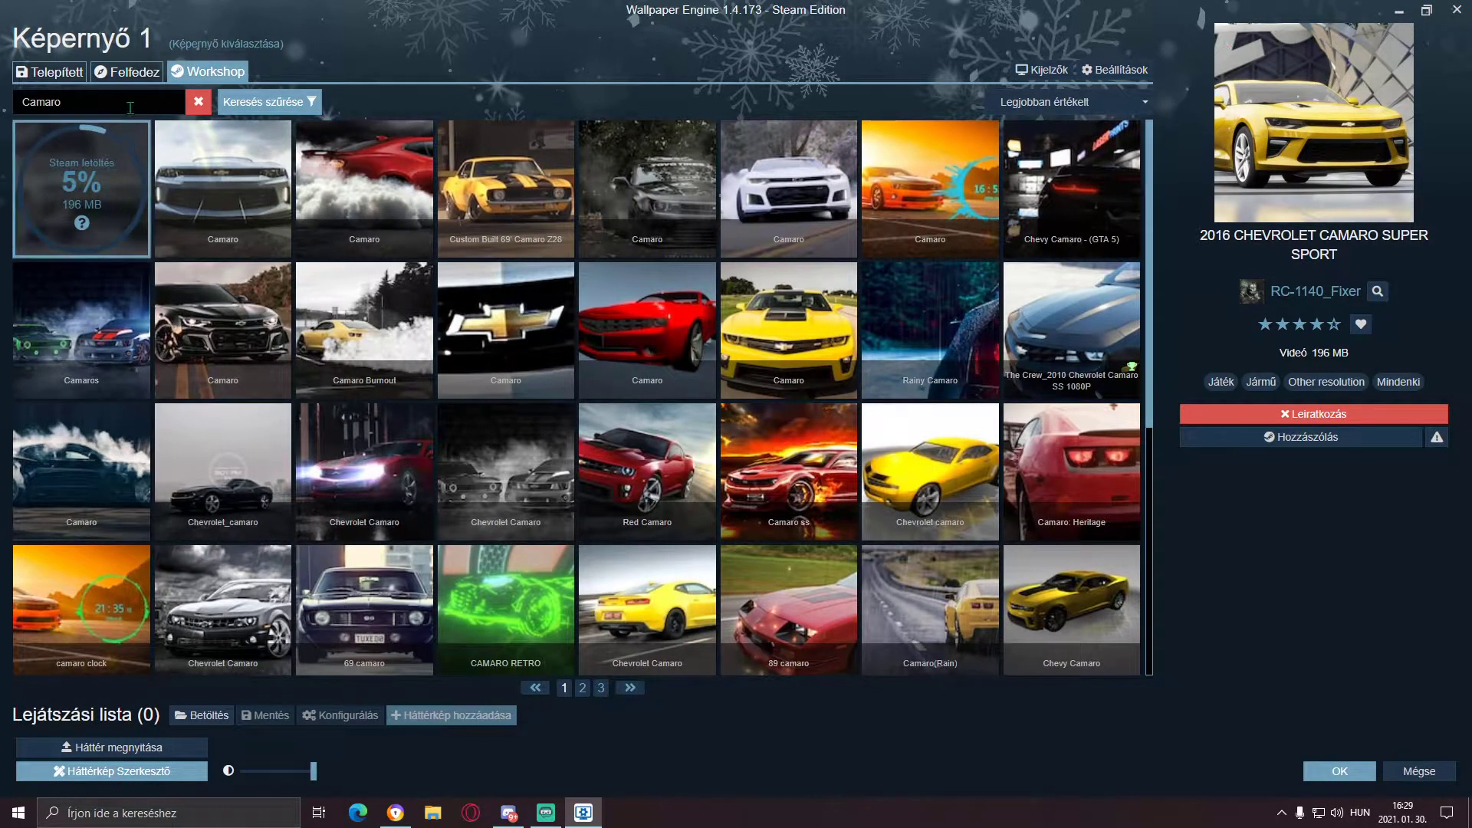
pyautogui.click(36, 77)
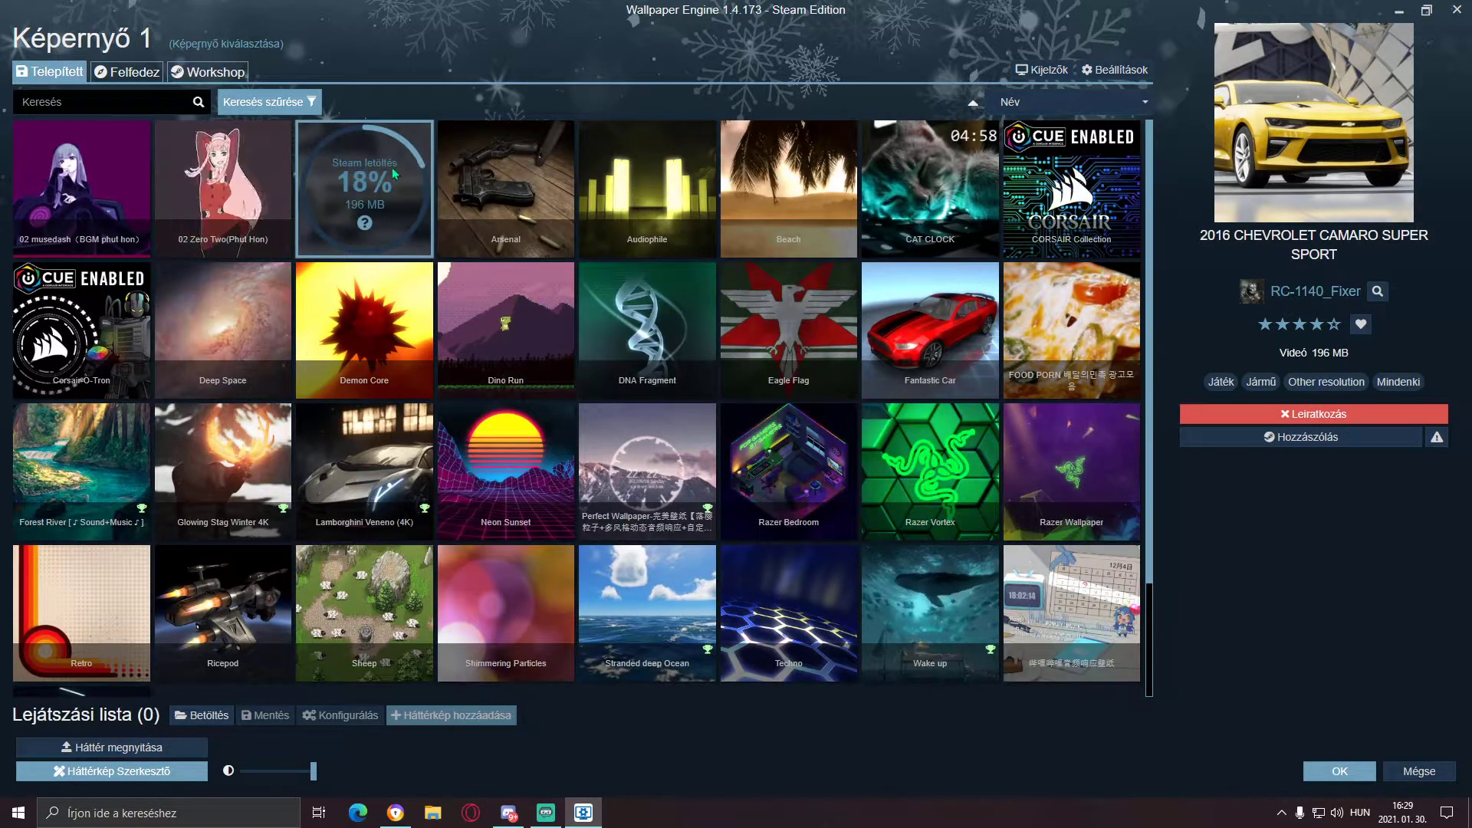
# Apply the 02 Zero Two(Phut Hon) wallpaper, set its volume to 0 and view it on the desktop
pyautogui.scroll(-2, 375, 238)
pyautogui.scroll(2, 320, 324)
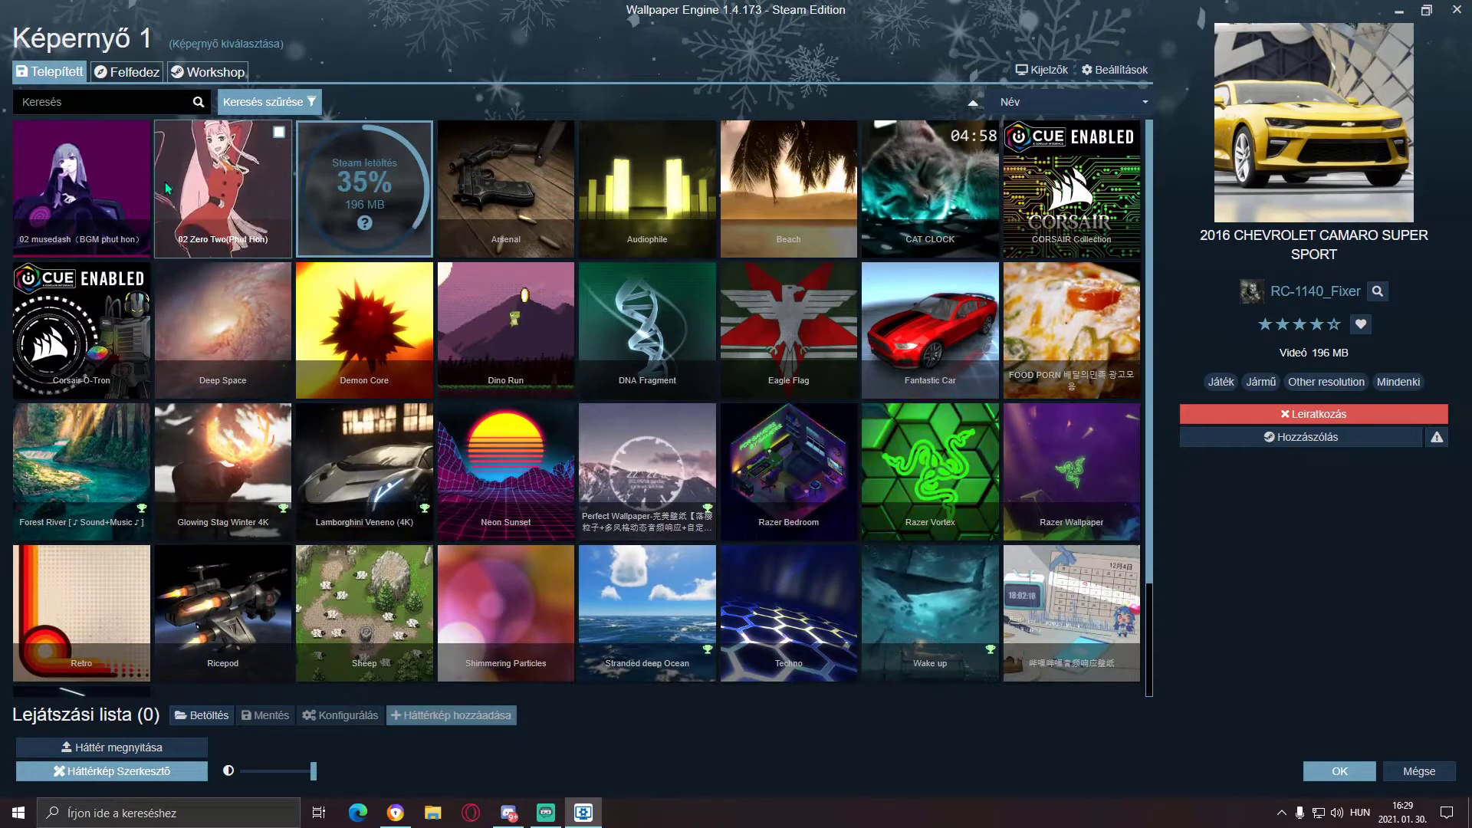
pyautogui.click(234, 193)
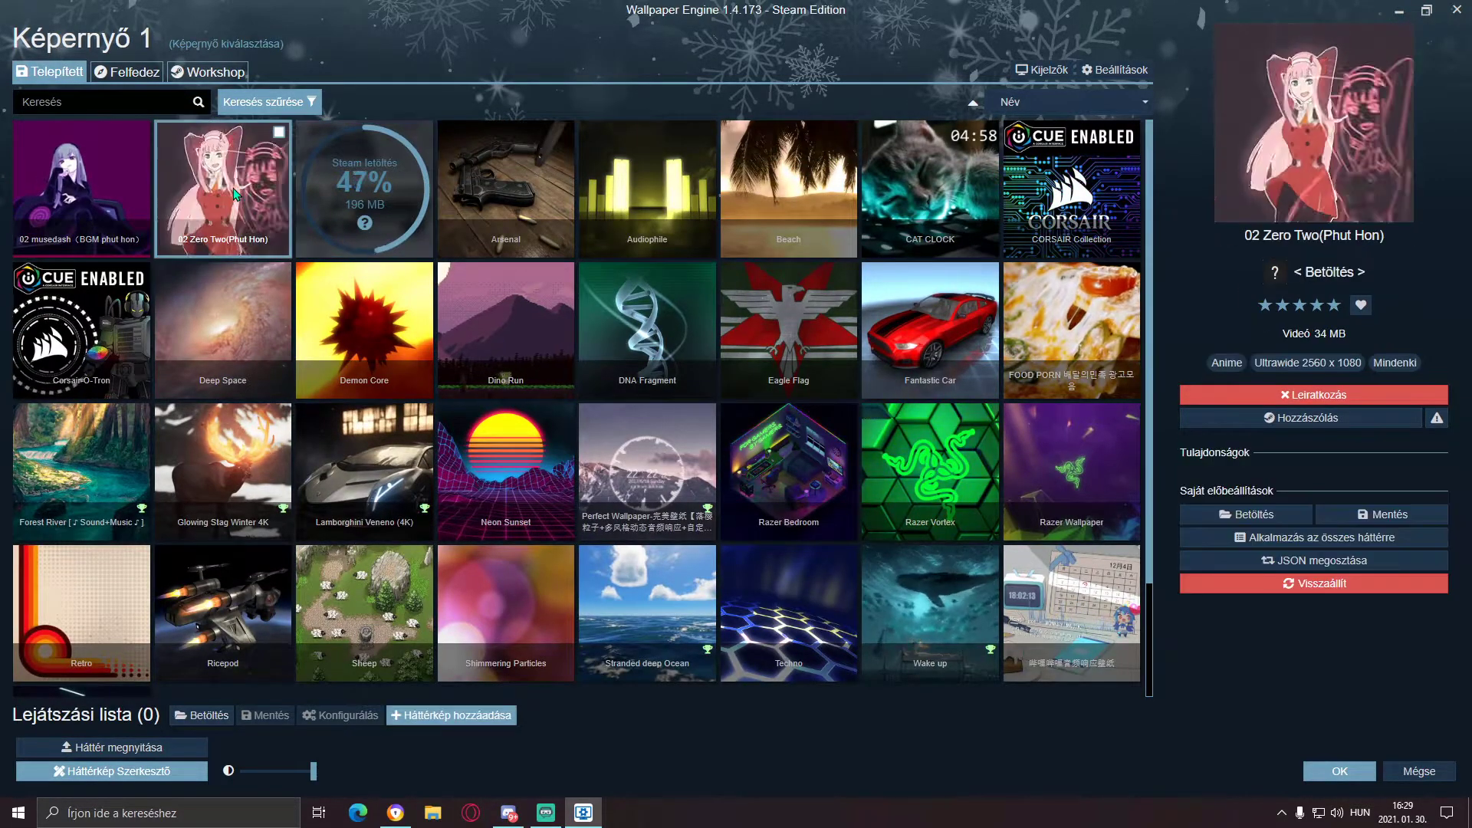
pyautogui.moveTo(1412, 512); pyautogui.dragTo(1340, 516)
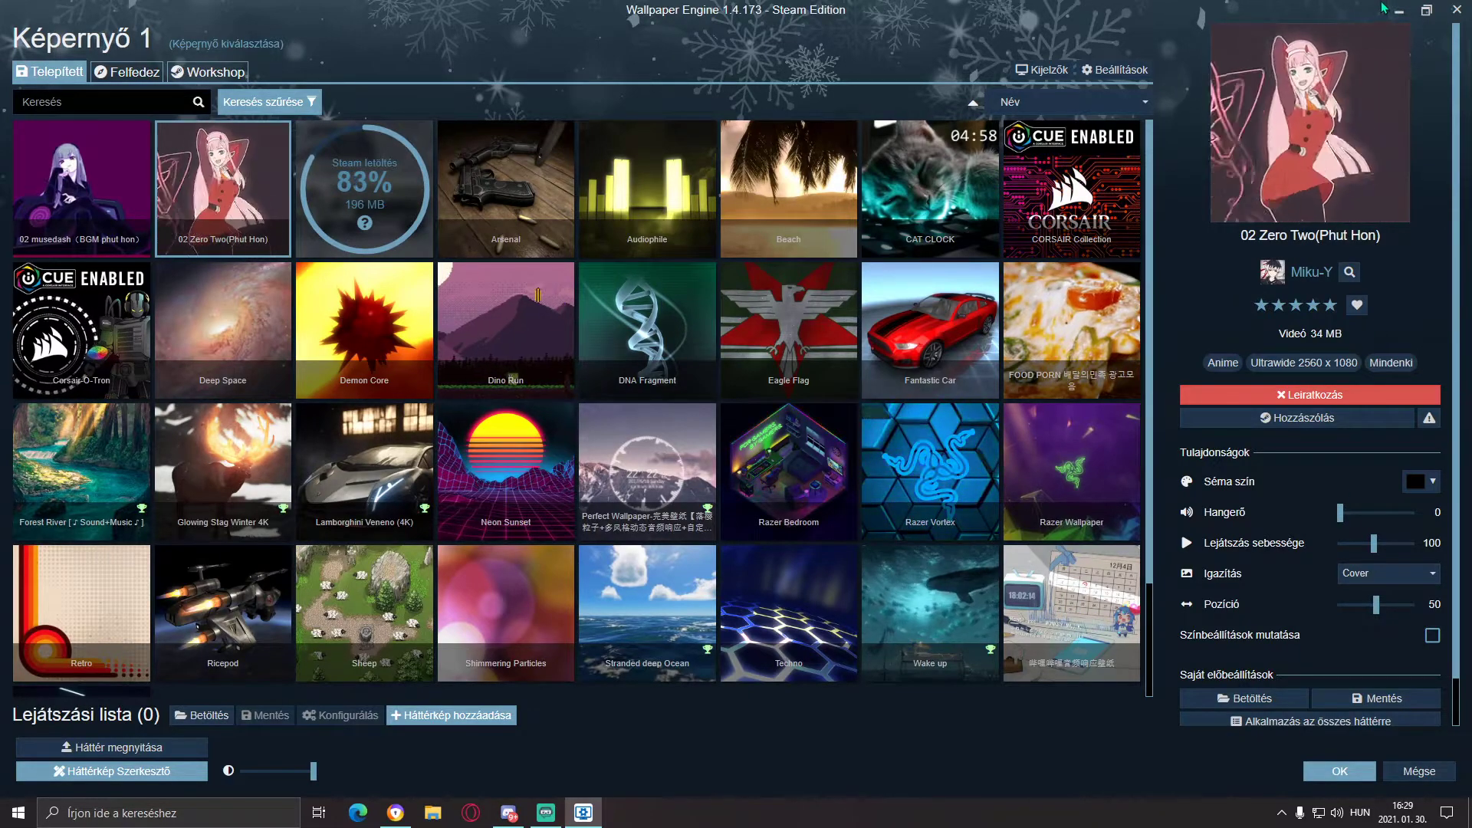
pyautogui.click(1398, 10)
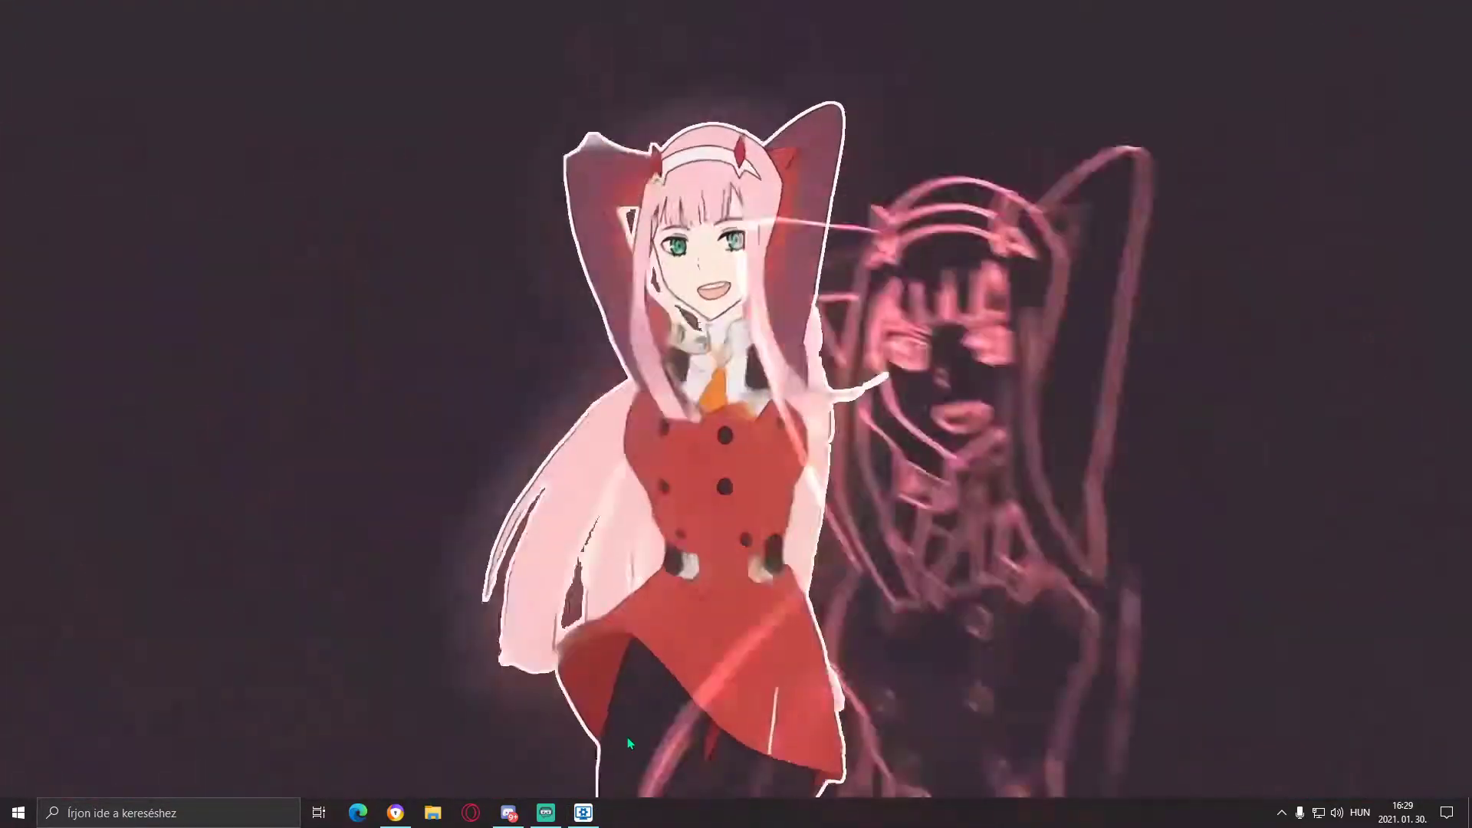
# Reopen the wallpaper window, try volumes of 2 and 1 for 02 Zero Two(Phut Hon), and return the volume to 0
pyautogui.click(583, 812)
pyautogui.click(1343, 516)
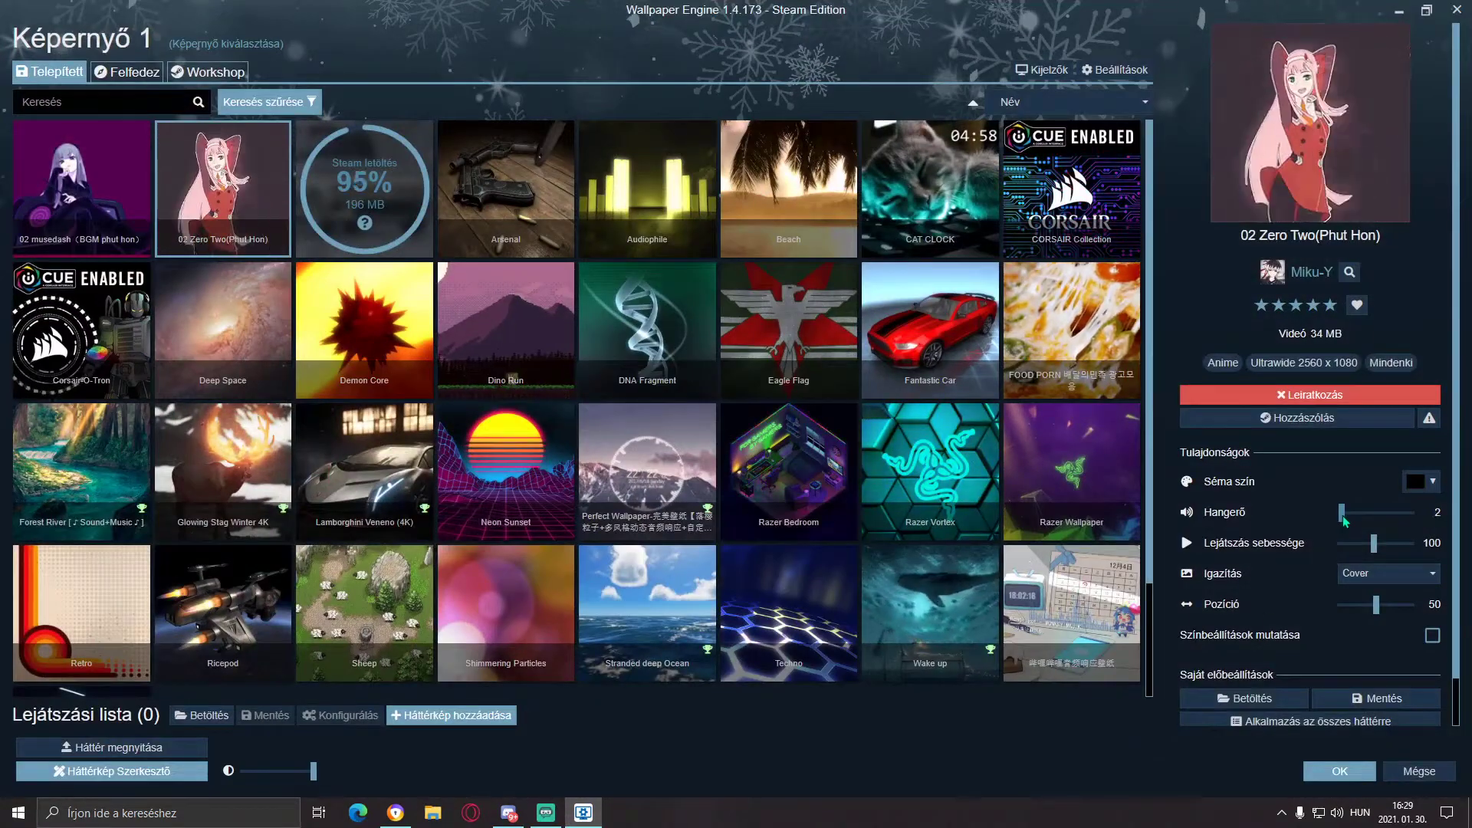
pyautogui.click(1343, 520)
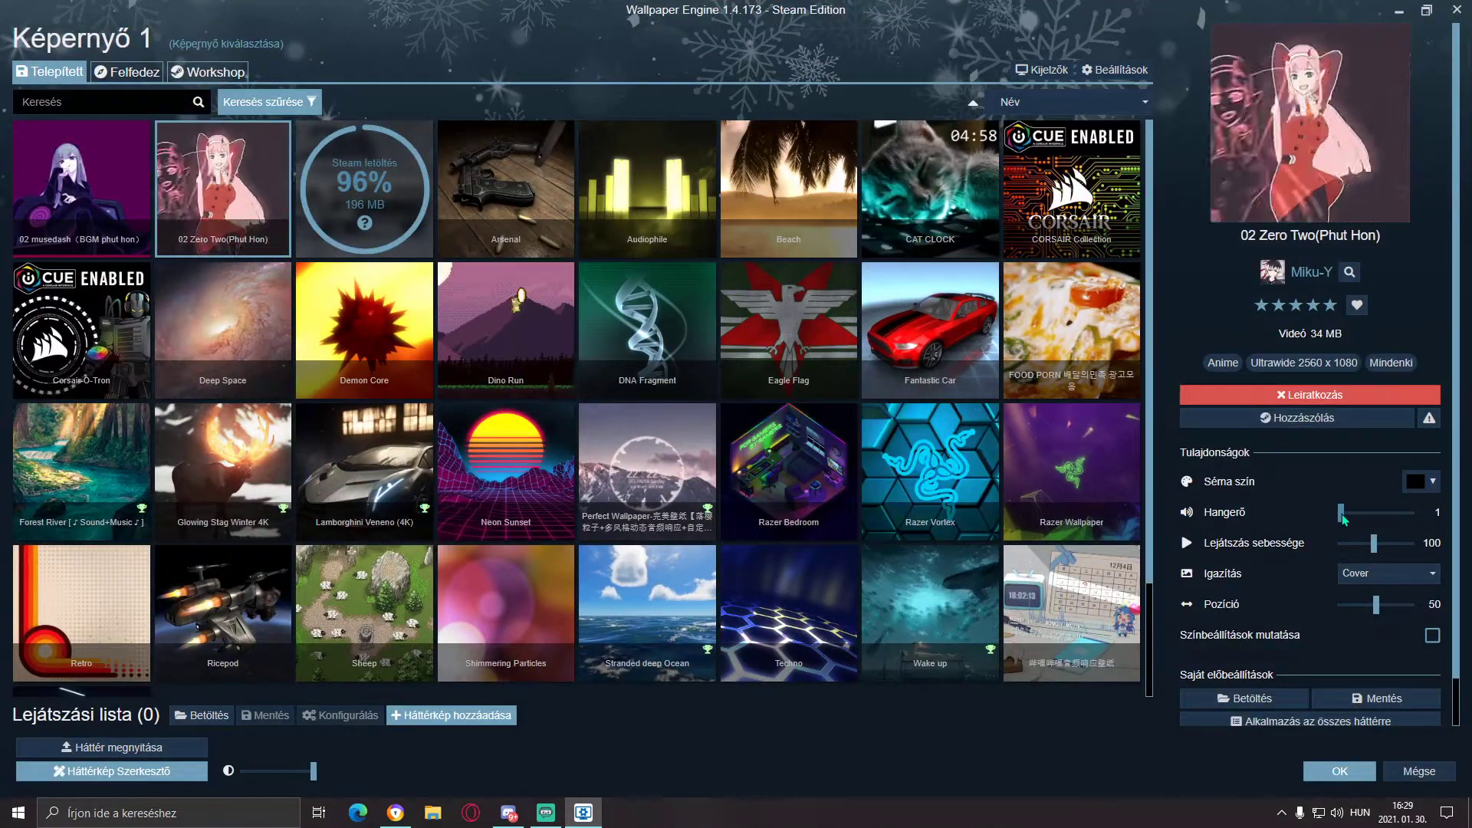
pyautogui.click(1399, 13)
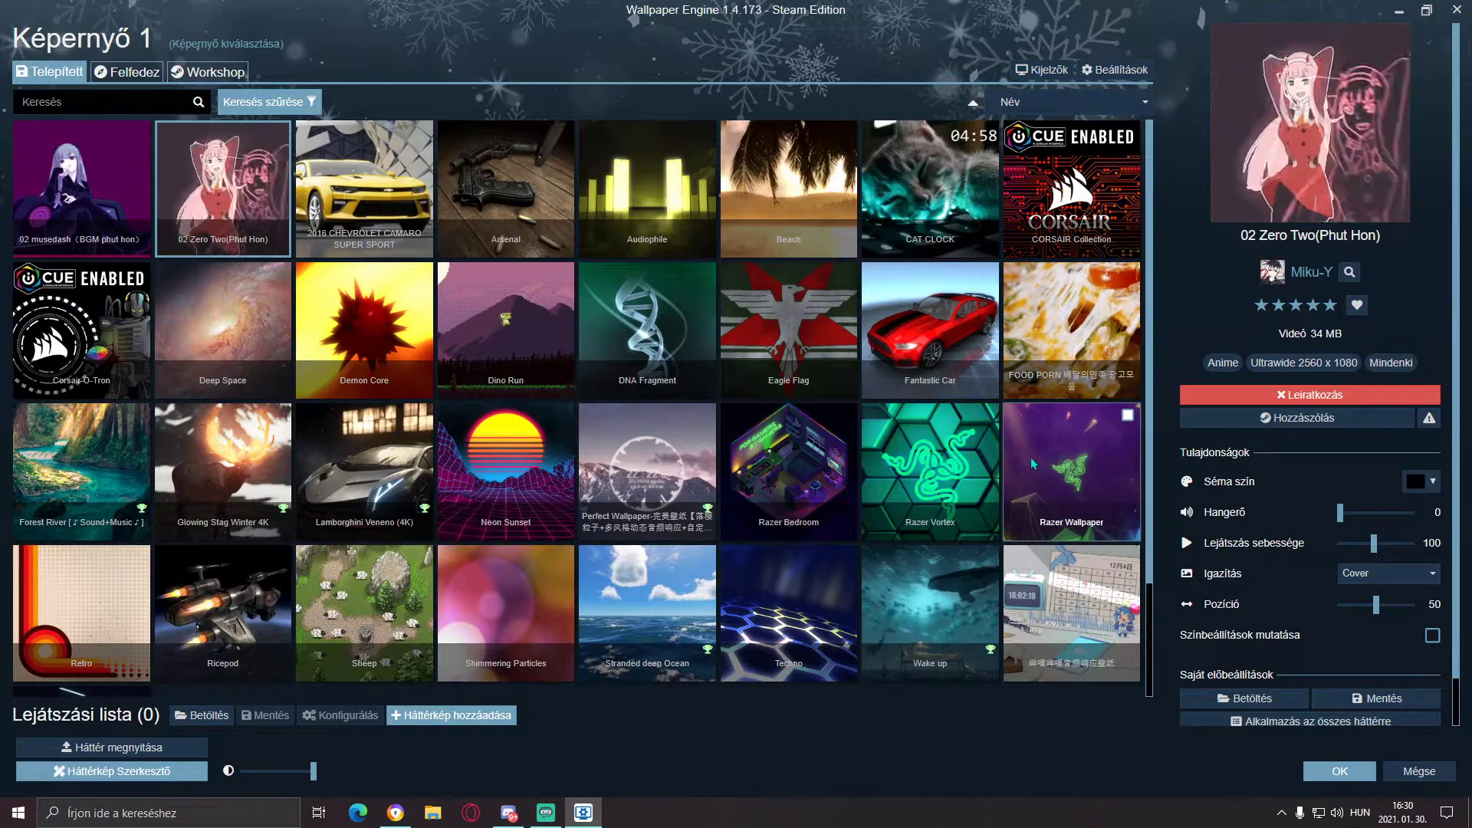
# Apply the 02 musedash (BGM phut hon) wallpaper and view it on the desktop, and switch to the Forest River wallpaper
pyautogui.click(100, 223)
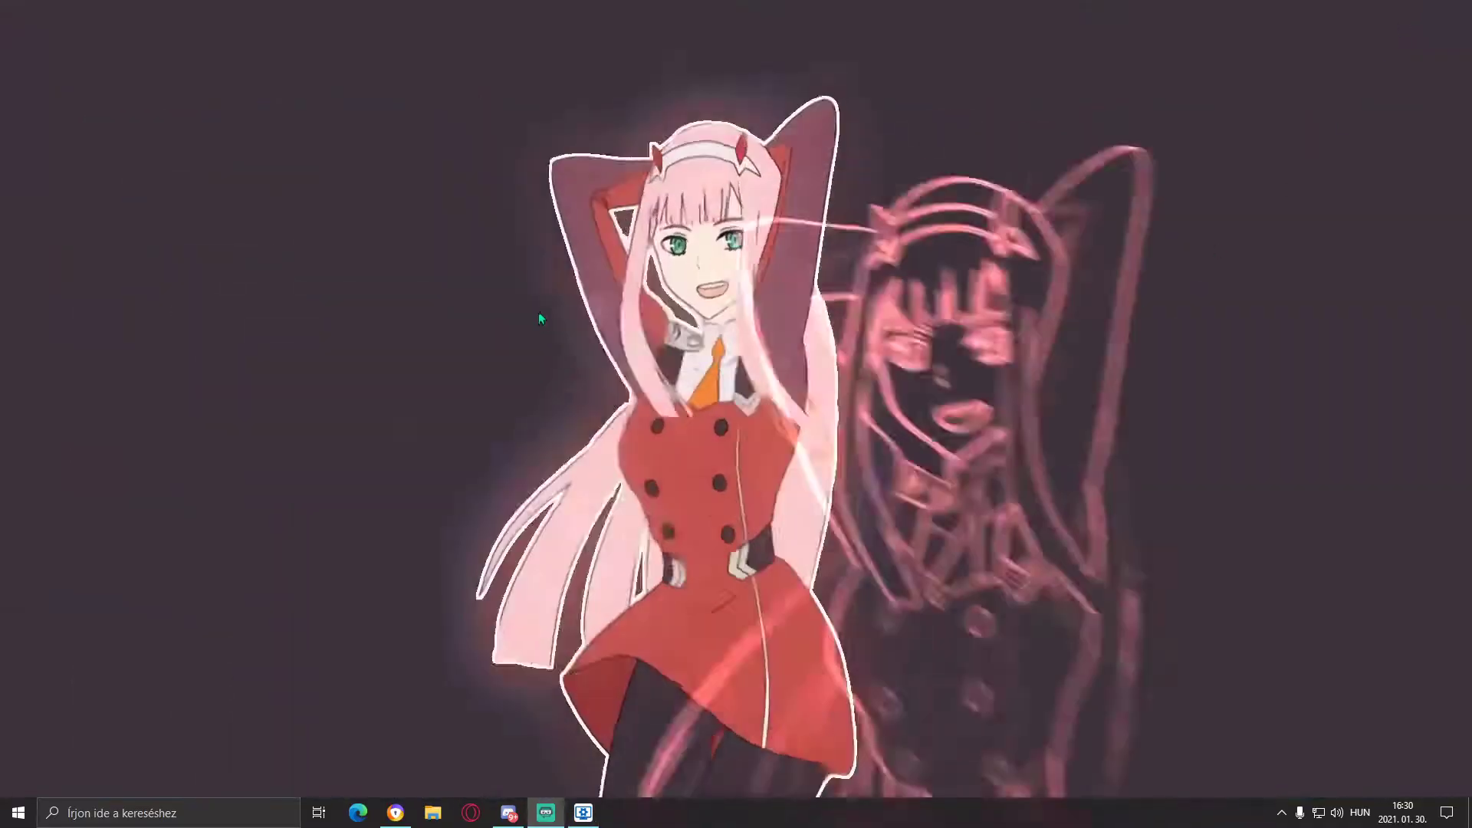
pyautogui.moveTo(244, 112); pyautogui.dragTo(462, 195)
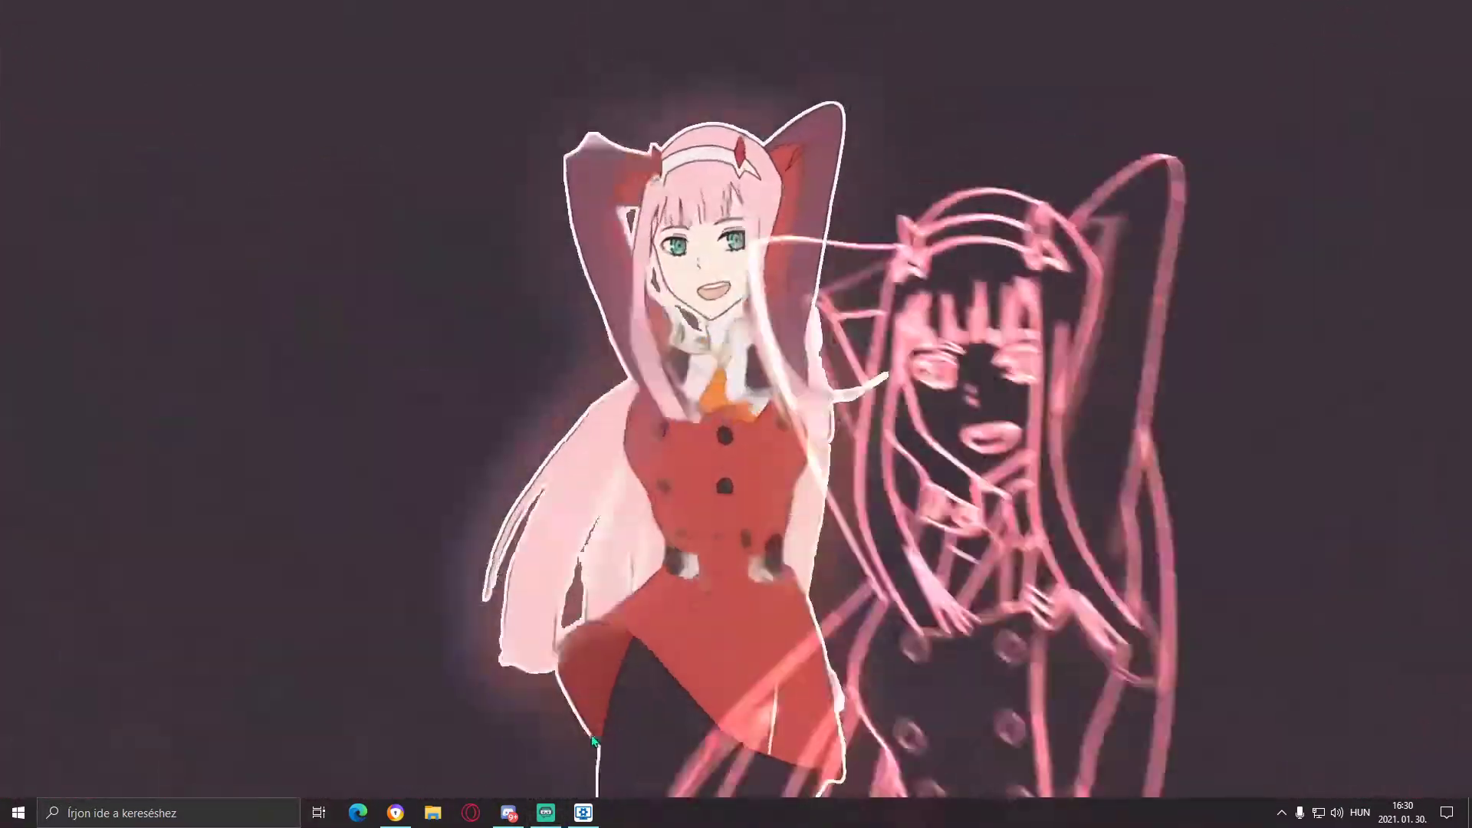
pyautogui.click(583, 812)
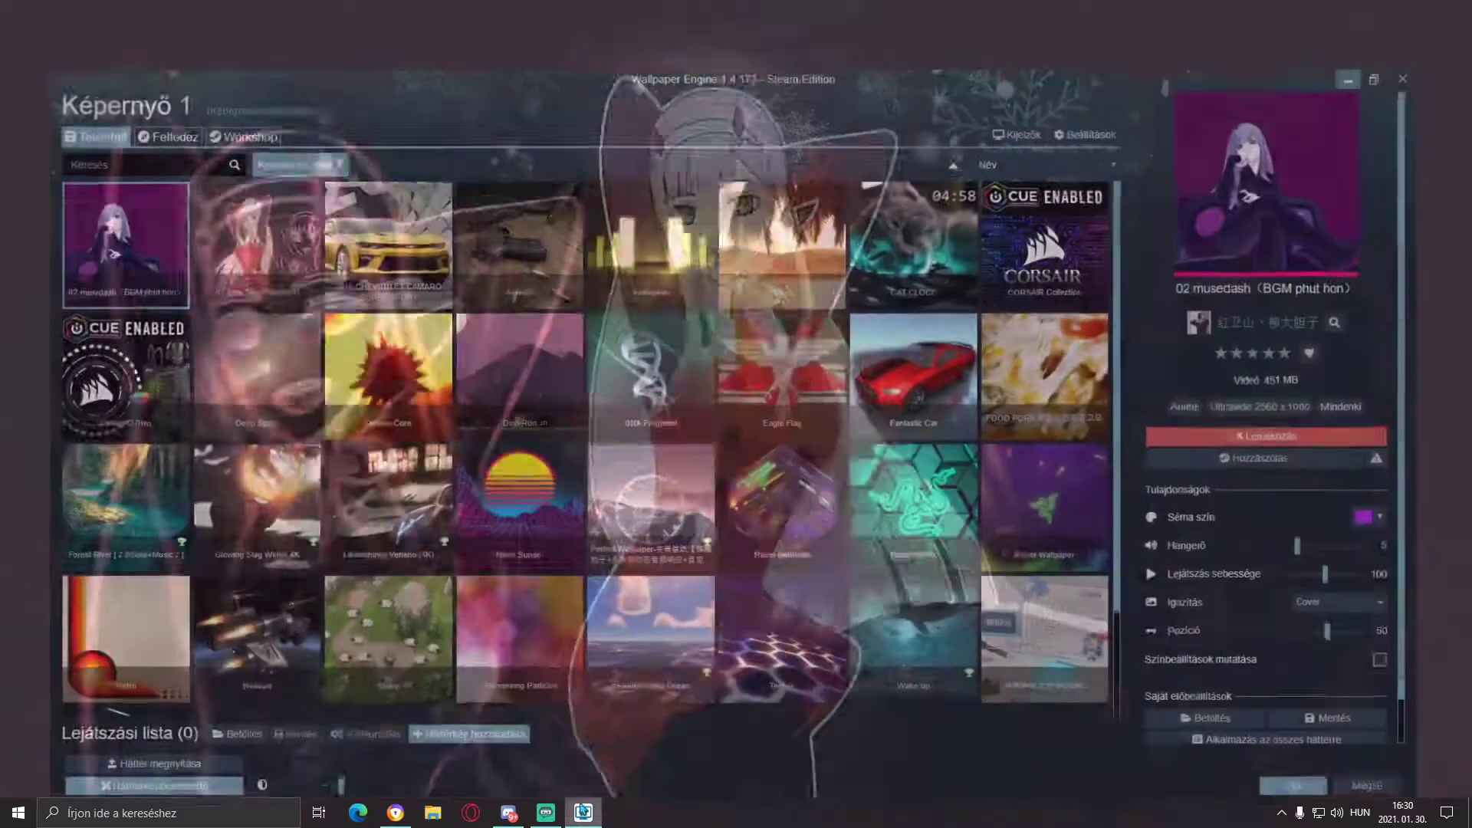
pyautogui.scroll(-2, 123, 447)
pyautogui.click(81, 330)
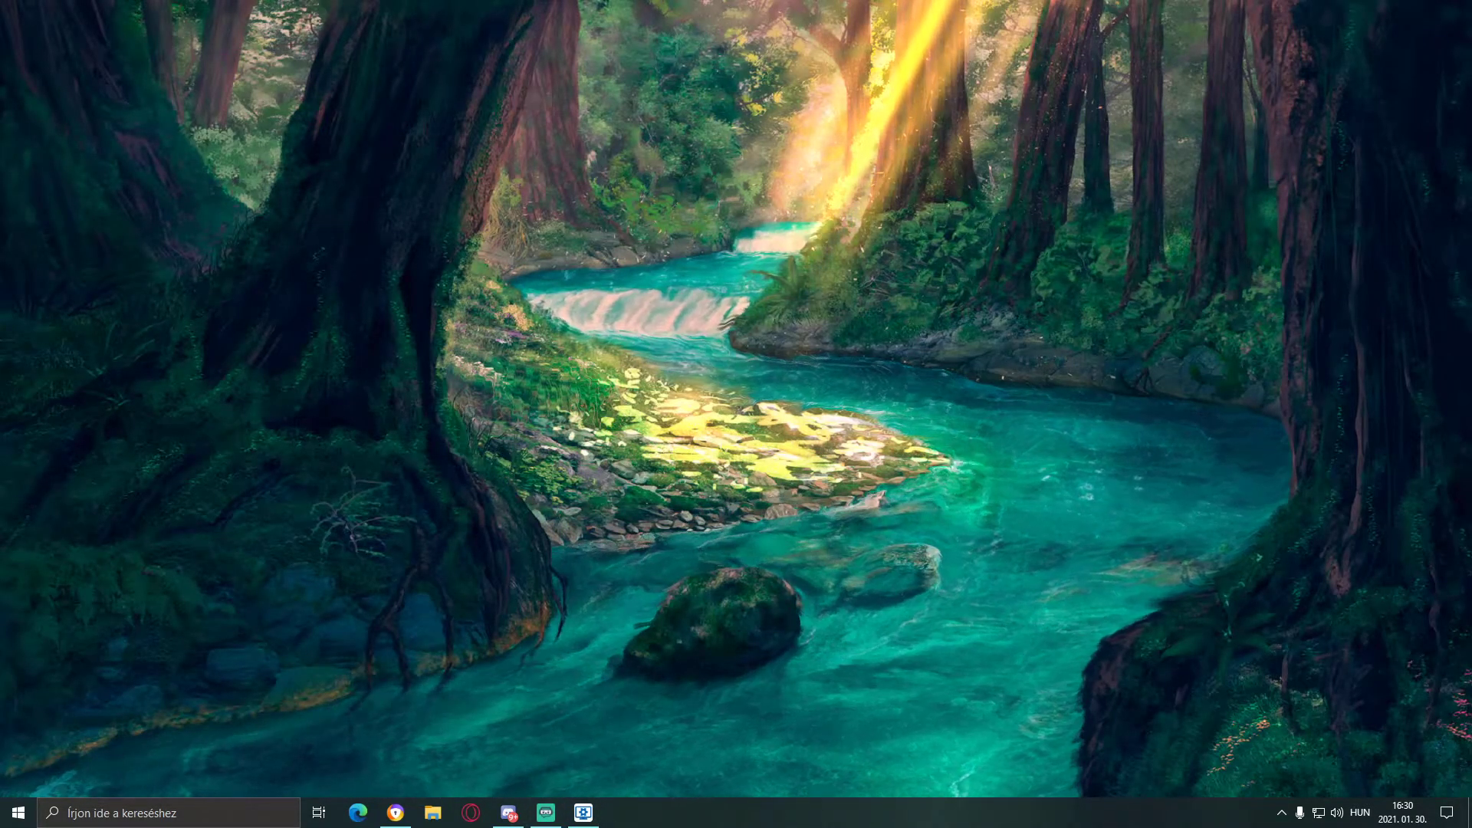
# Return to the installed wallpapers, apply the Wake up wallpaper and view it on the desktop
pyautogui.click(585, 813)
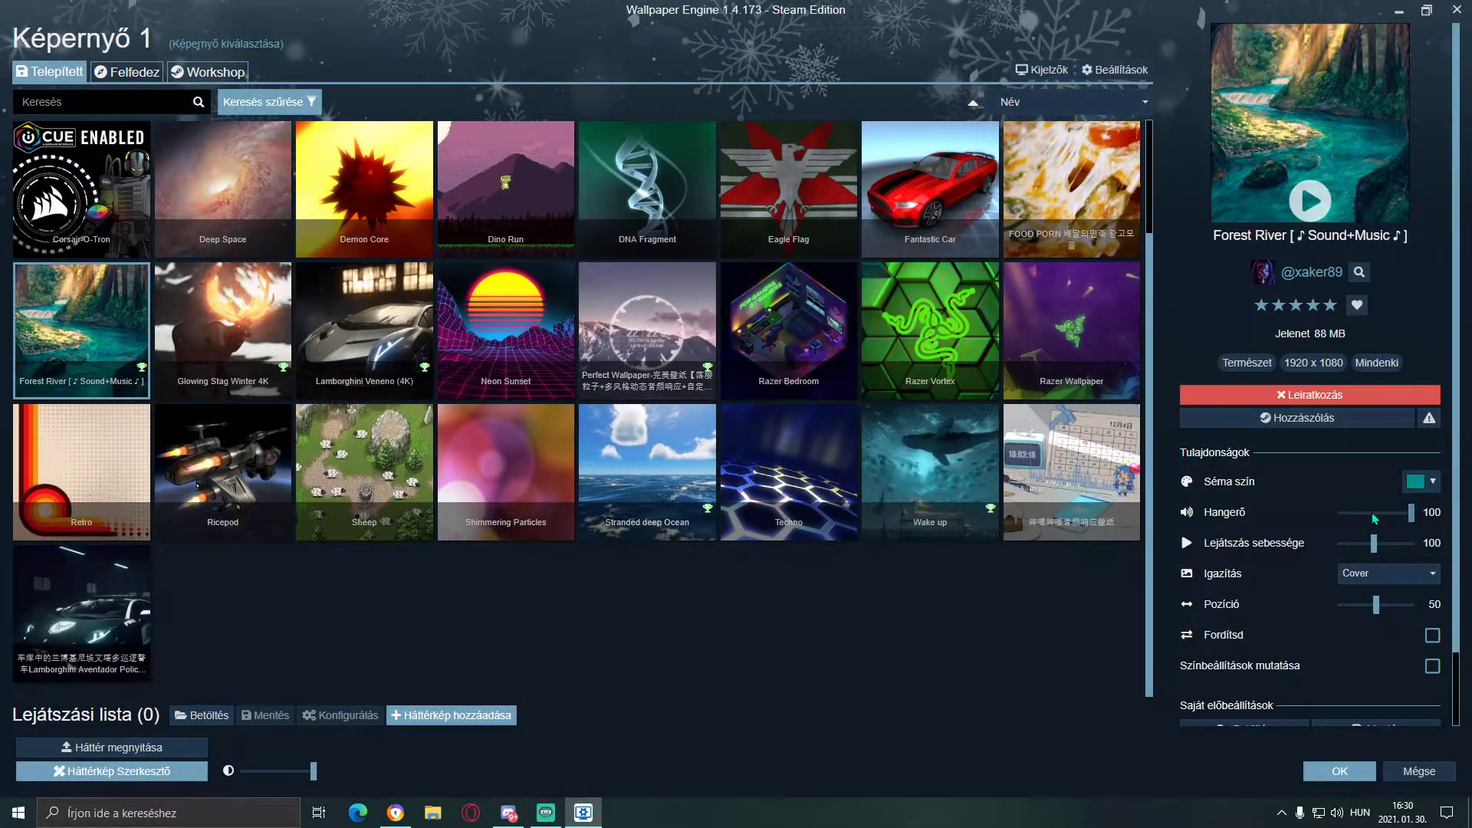
pyautogui.click(894, 482)
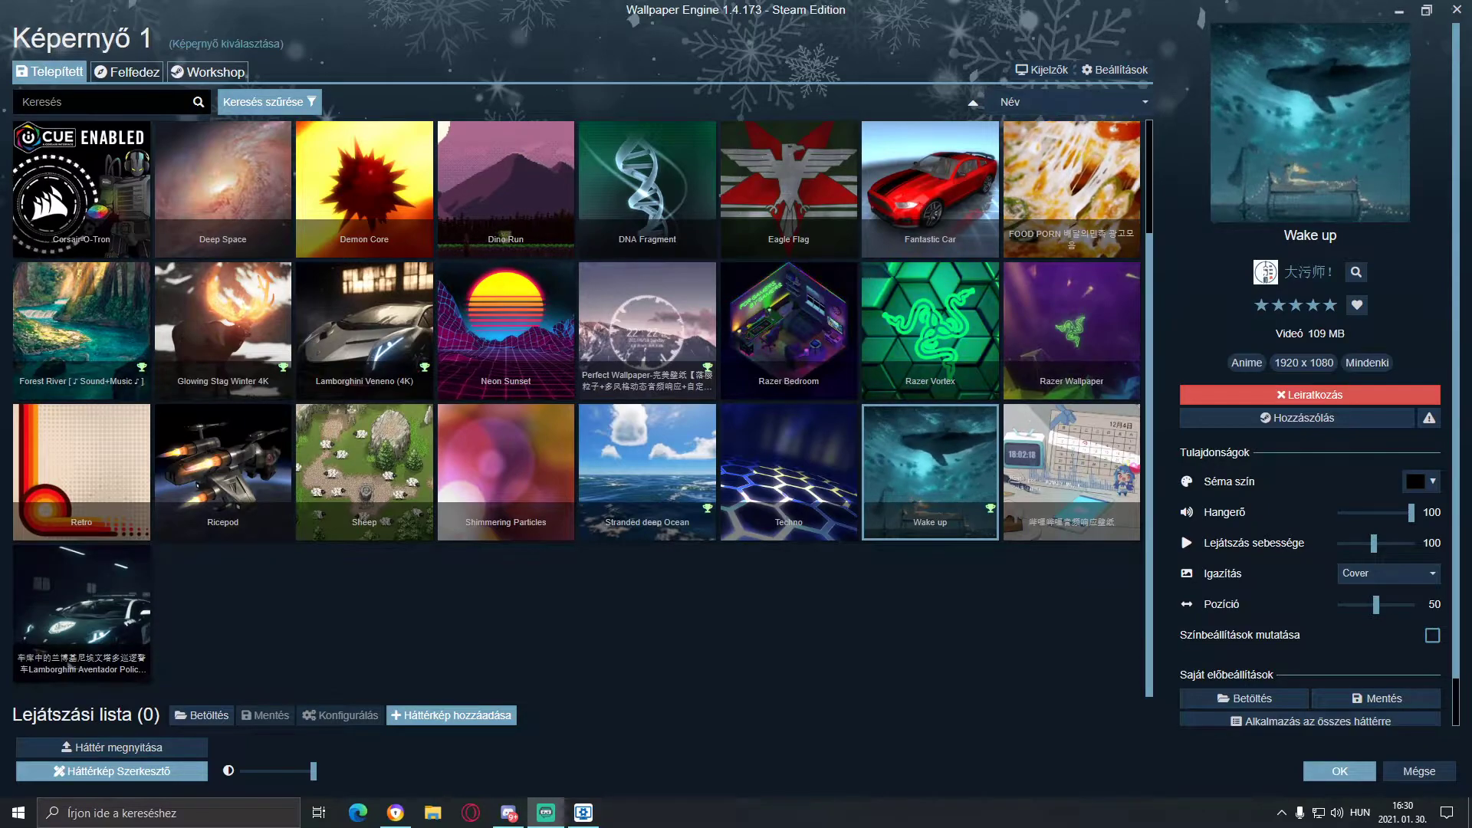
pyautogui.click(1429, 8)
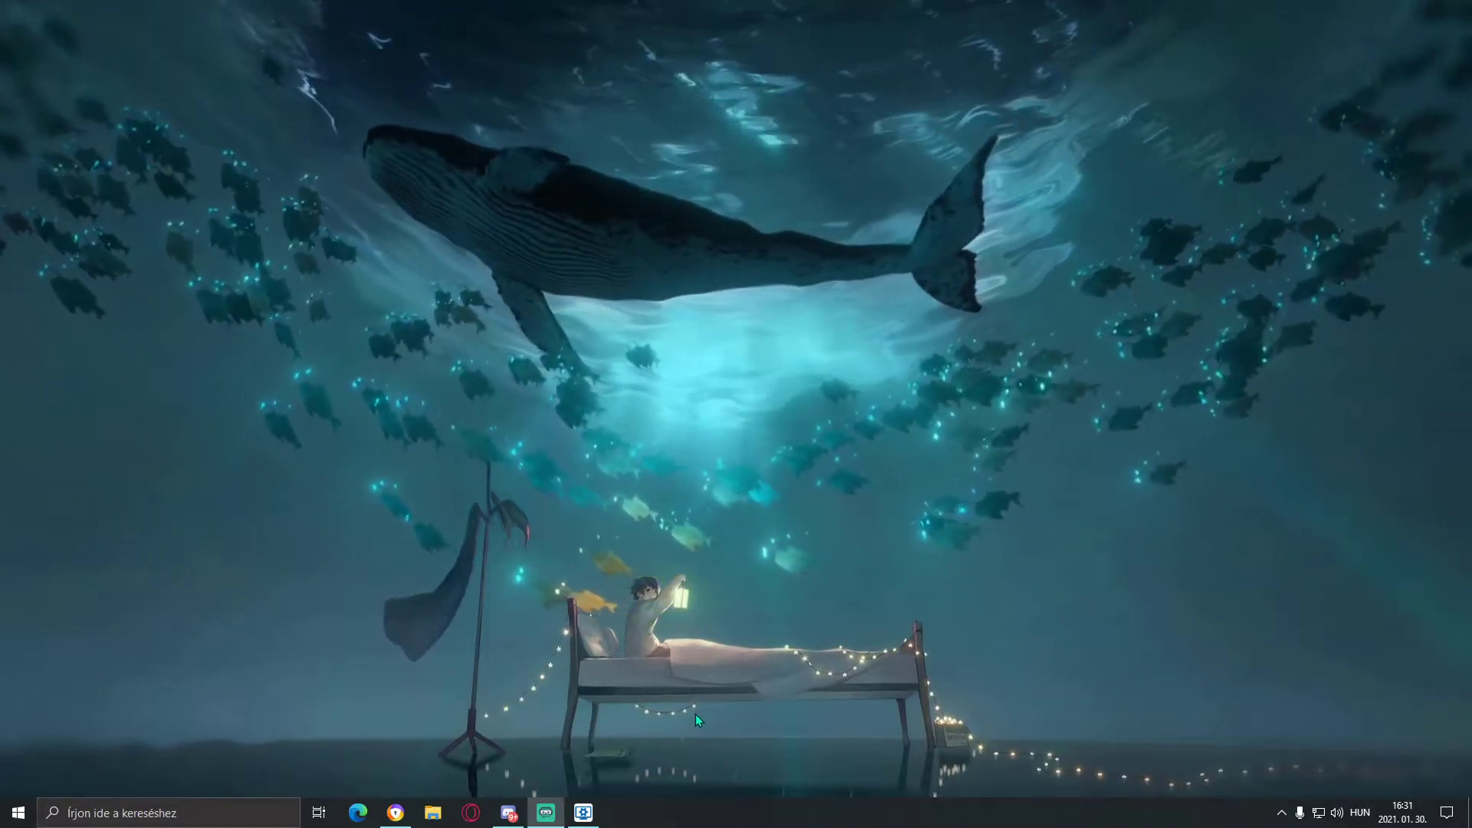
# Reopen the wallpaper list, apply the Razer Bedroom wallpaper and show it on the desktop
pyautogui.click(583, 813)
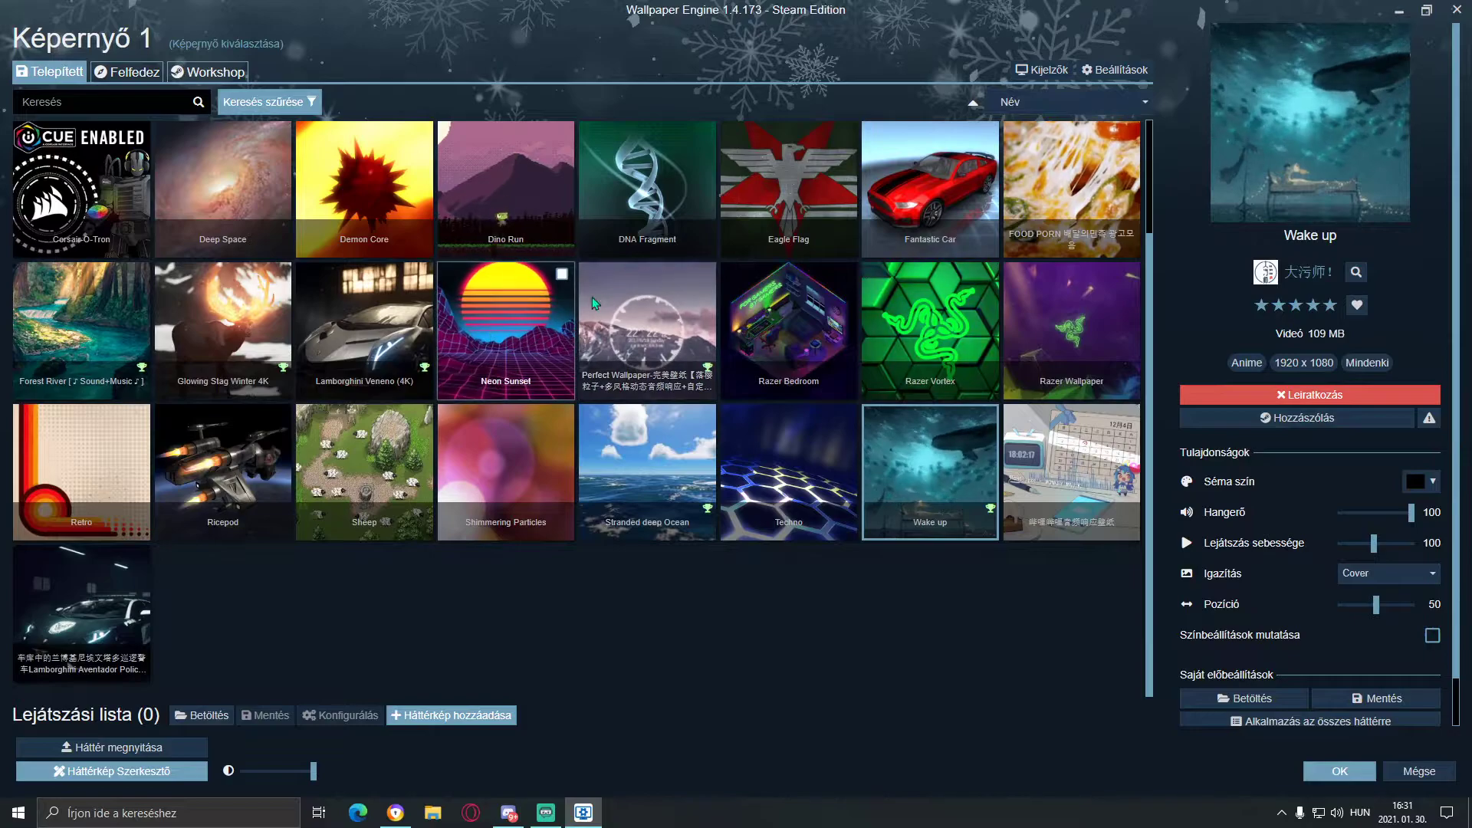
pyautogui.click(763, 326)
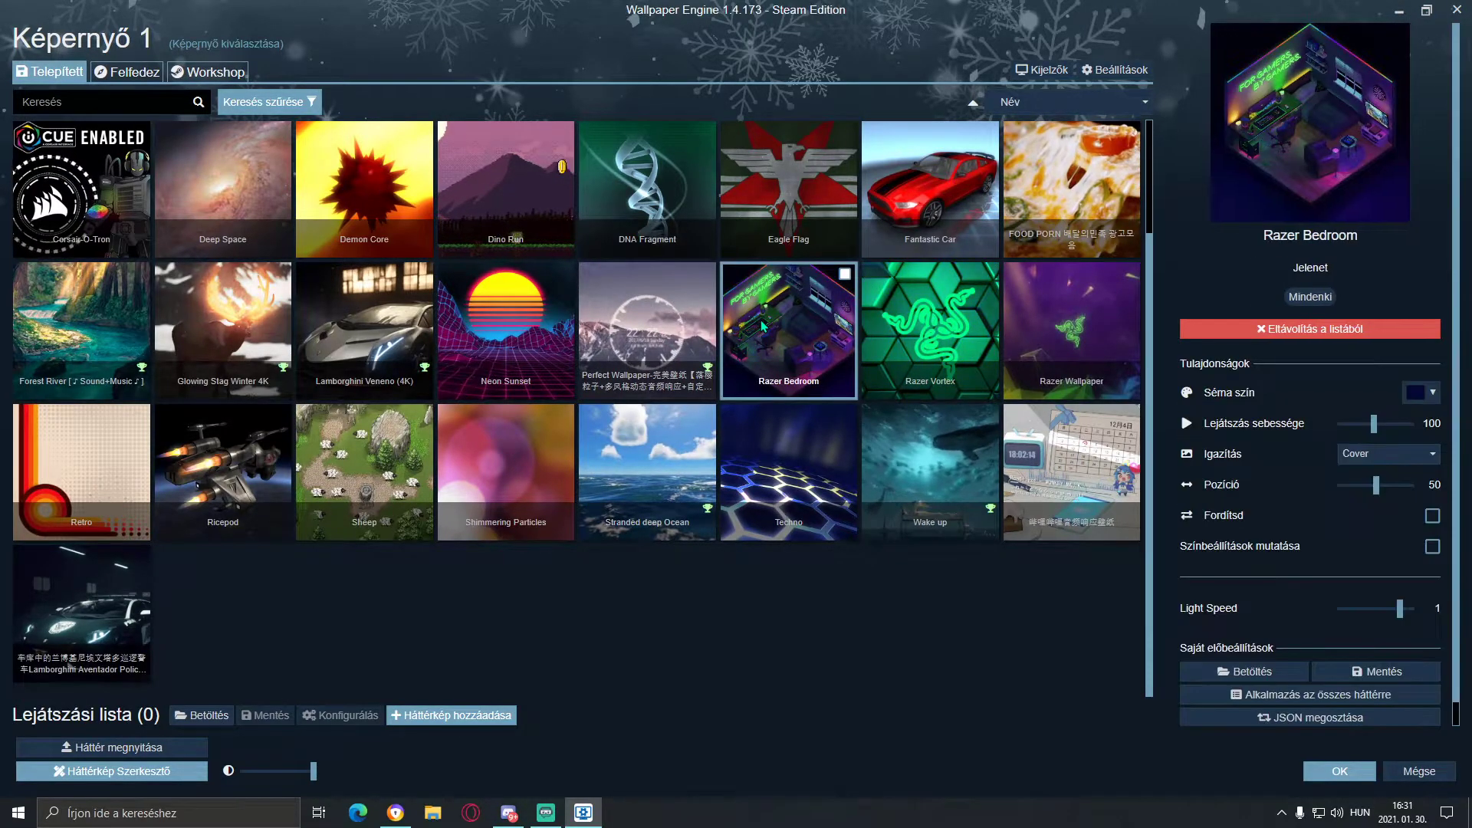
pyautogui.click(1399, 15)
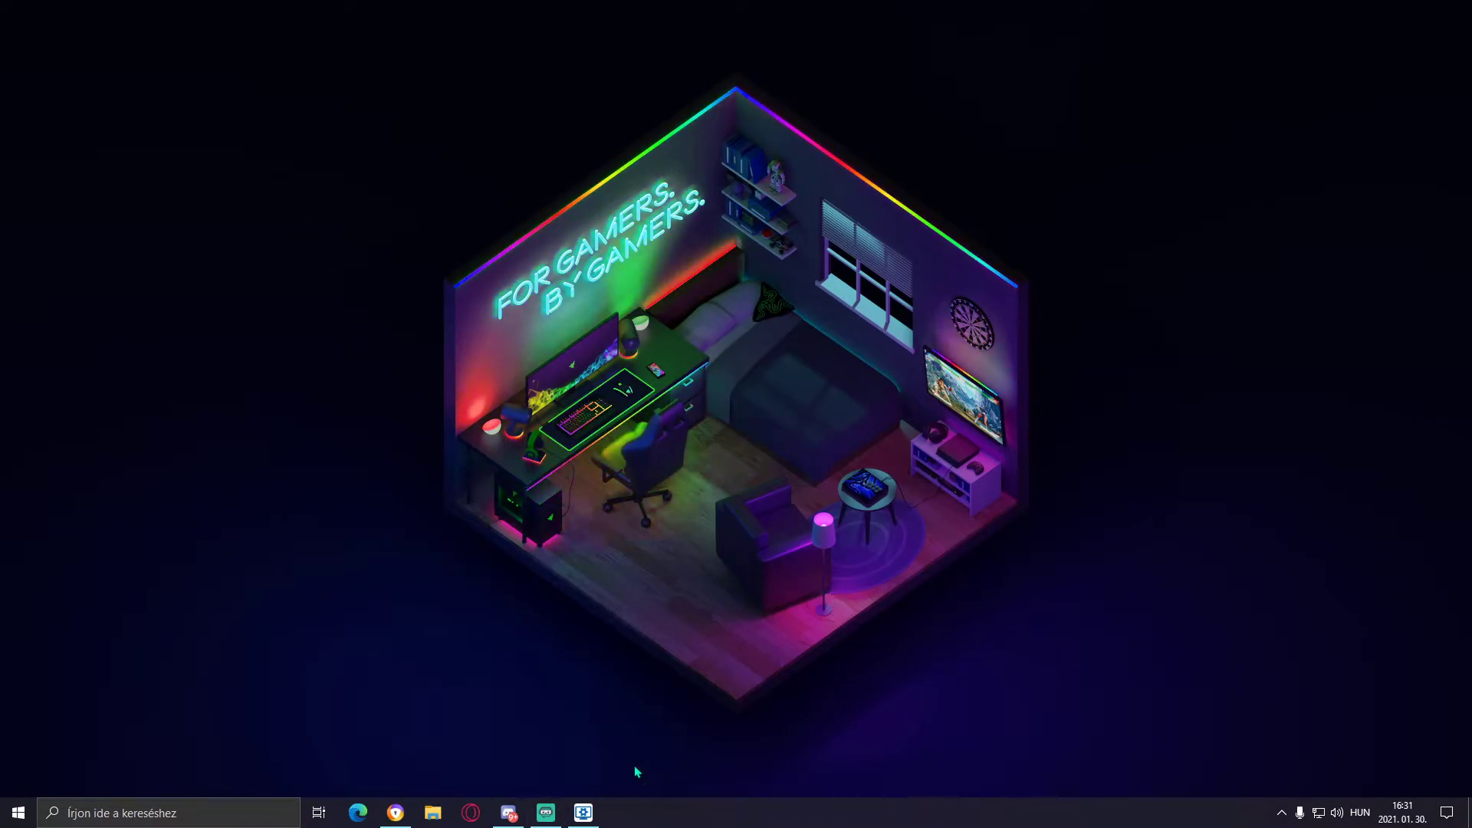
# Switch the desktop background to the installed Razer Wallpaper and reveal the desktop
pyautogui.click(582, 815)
pyautogui.click(1074, 337)
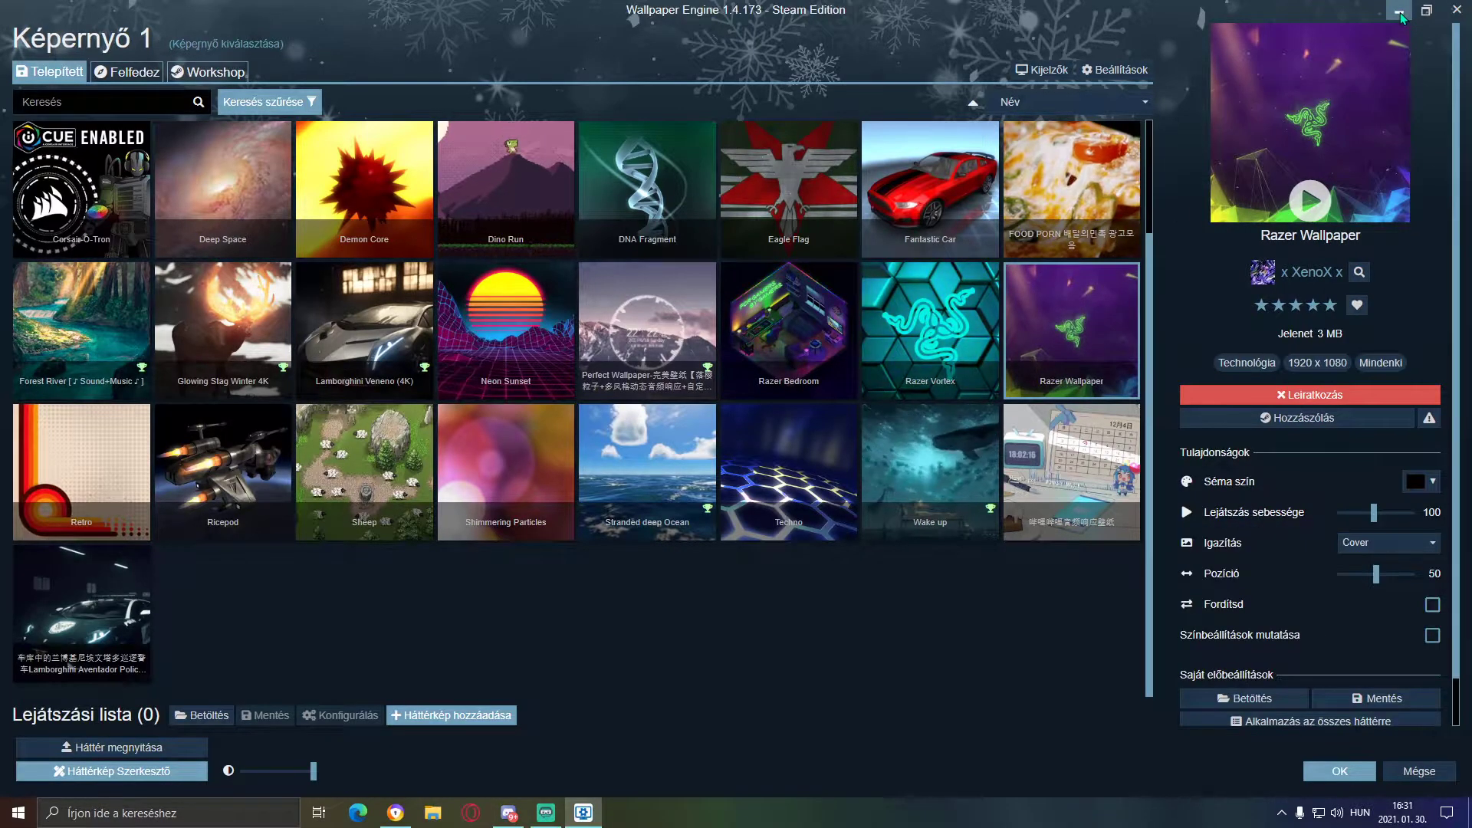
pyautogui.press('Escape')
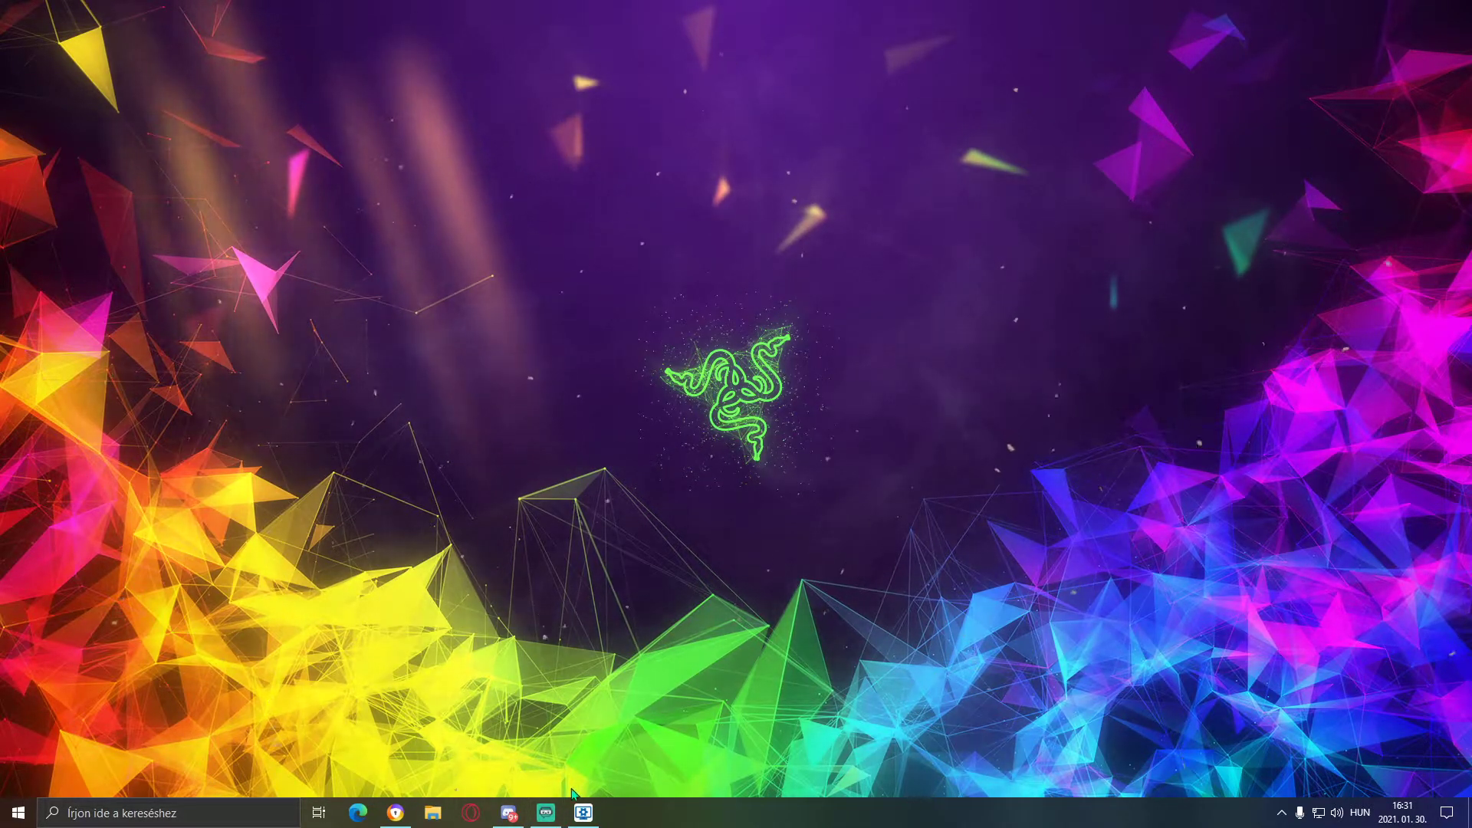
# Apply the Glowing Stag Winter 4K wallpaper from the installed list and view it on the desktop
pyautogui.click(585, 813)
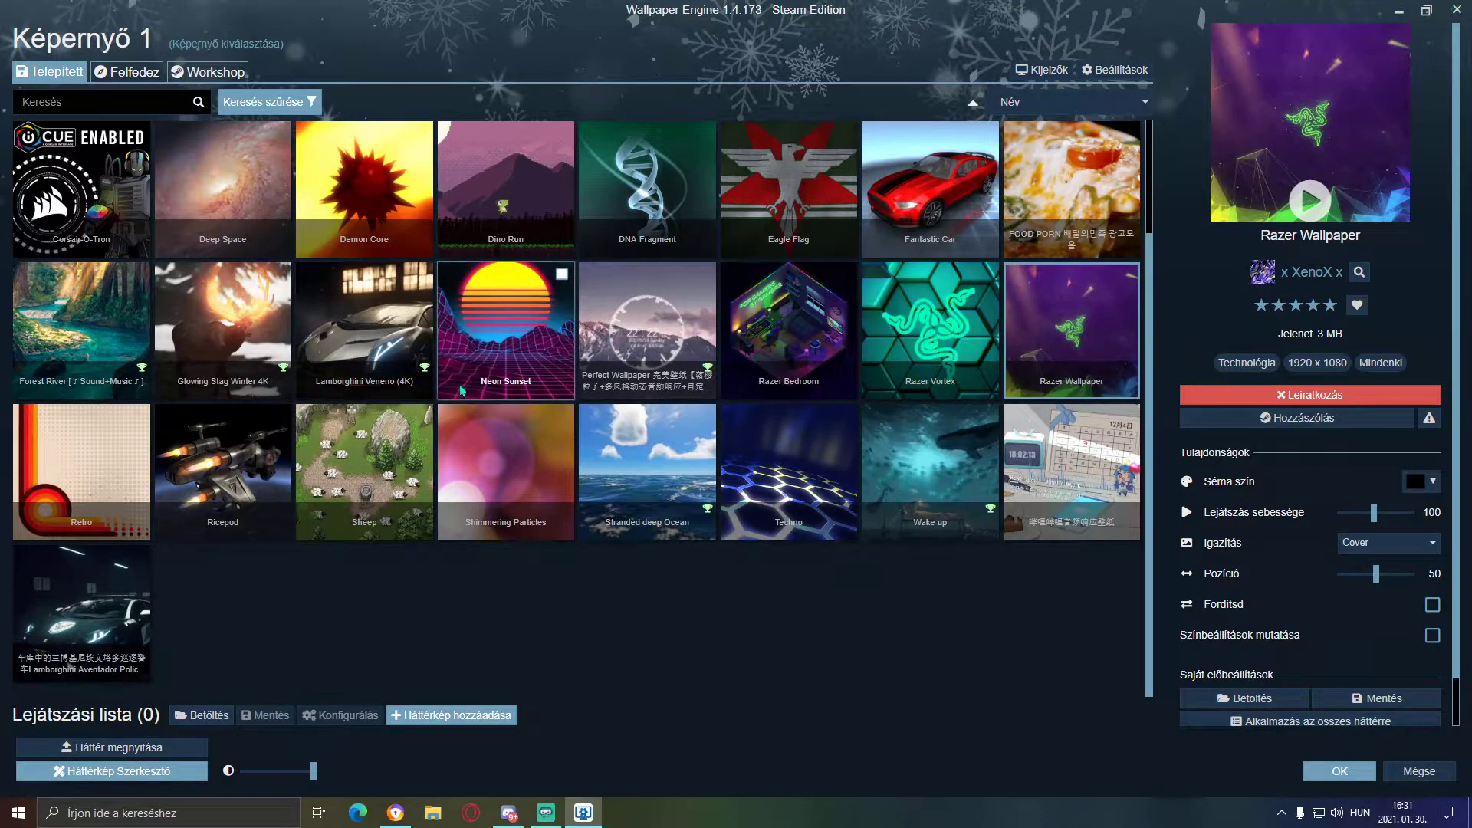
pyautogui.click(181, 337)
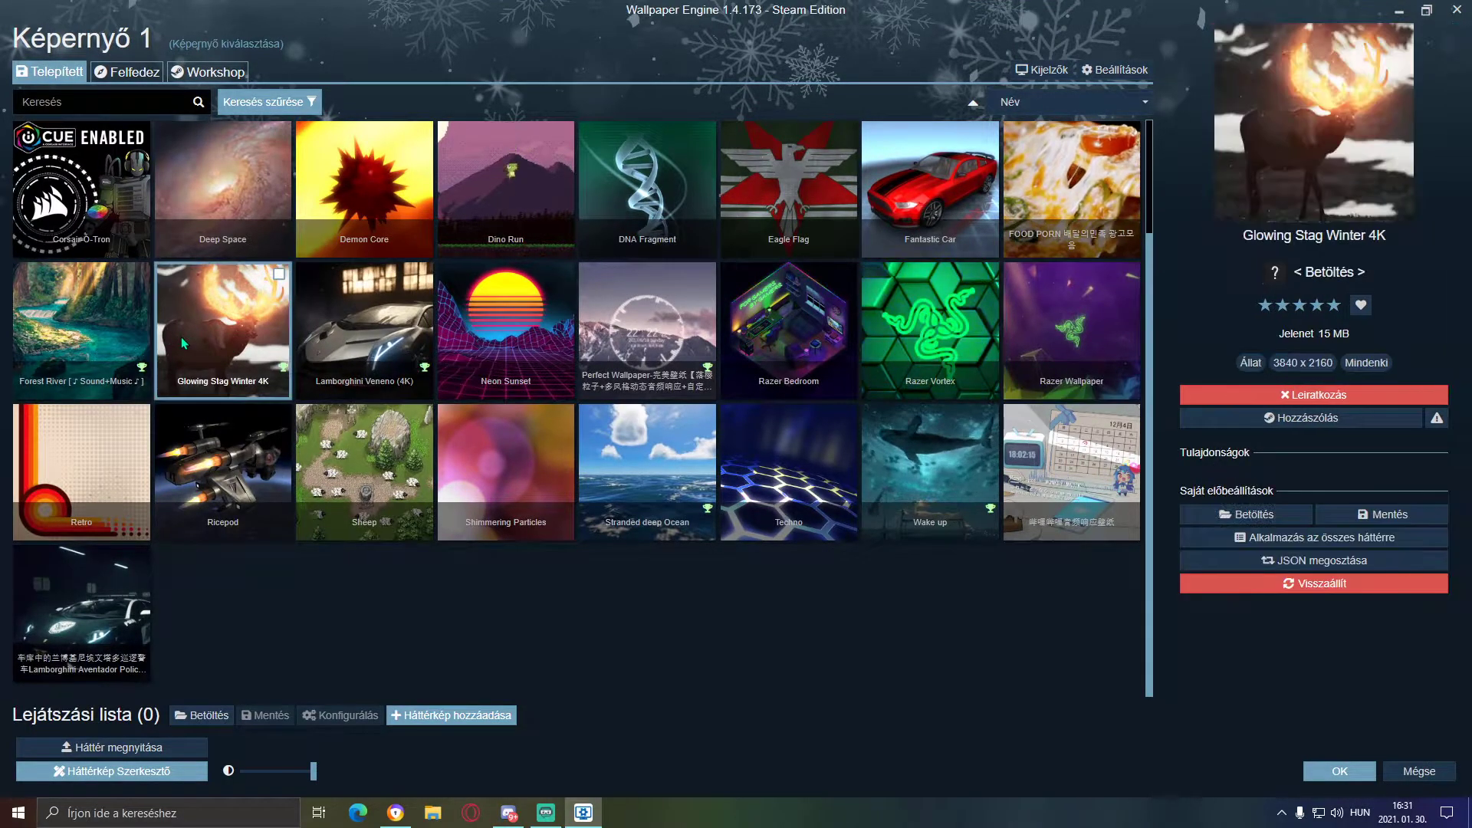
pyautogui.click(1456, 9)
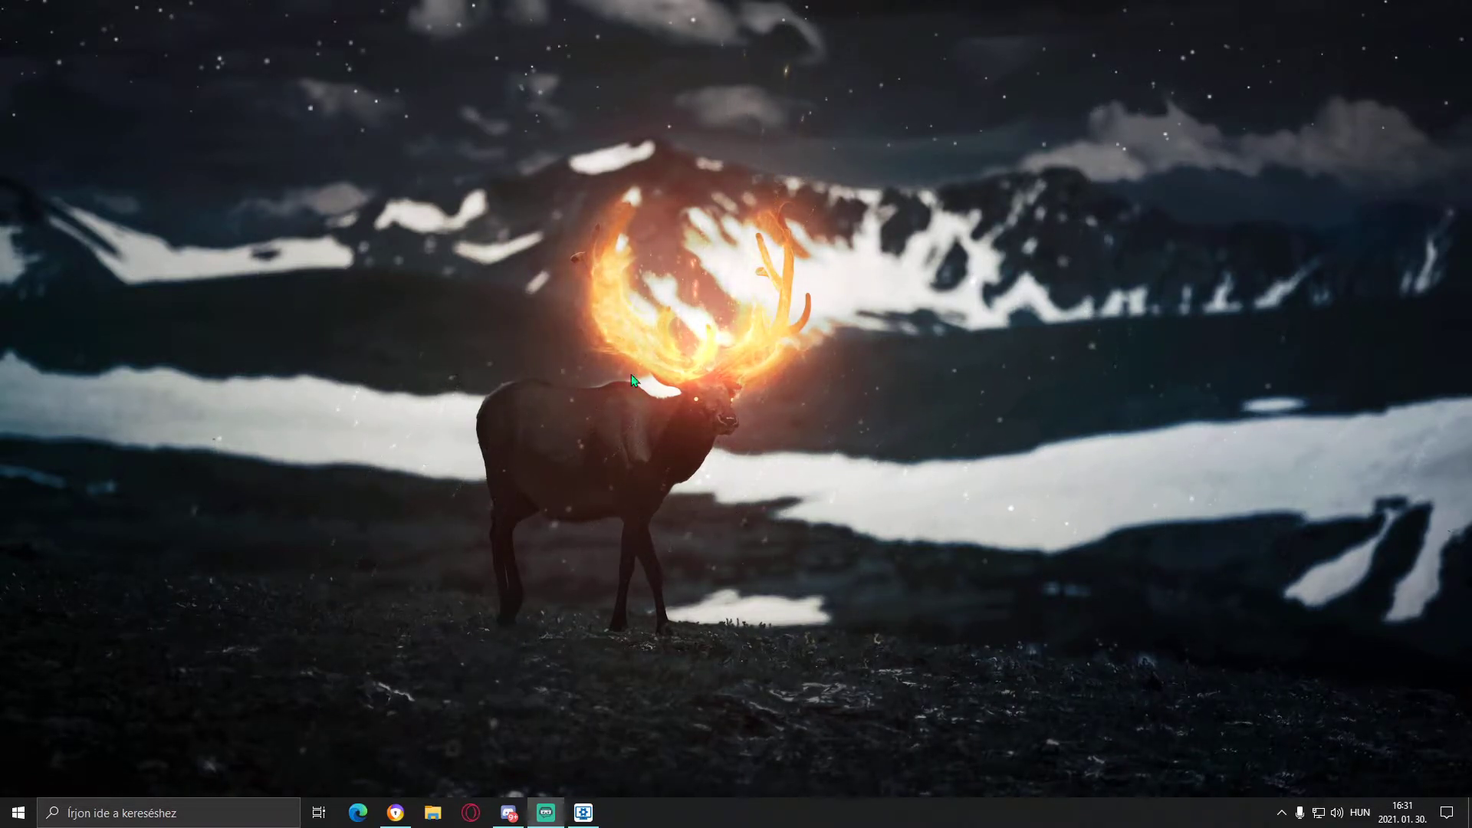
# Apply the downloaded 2016 CHEVROLET CAMARO SUPER SPORT wallpaper and view it on the desktop
pyautogui.click(582, 811)
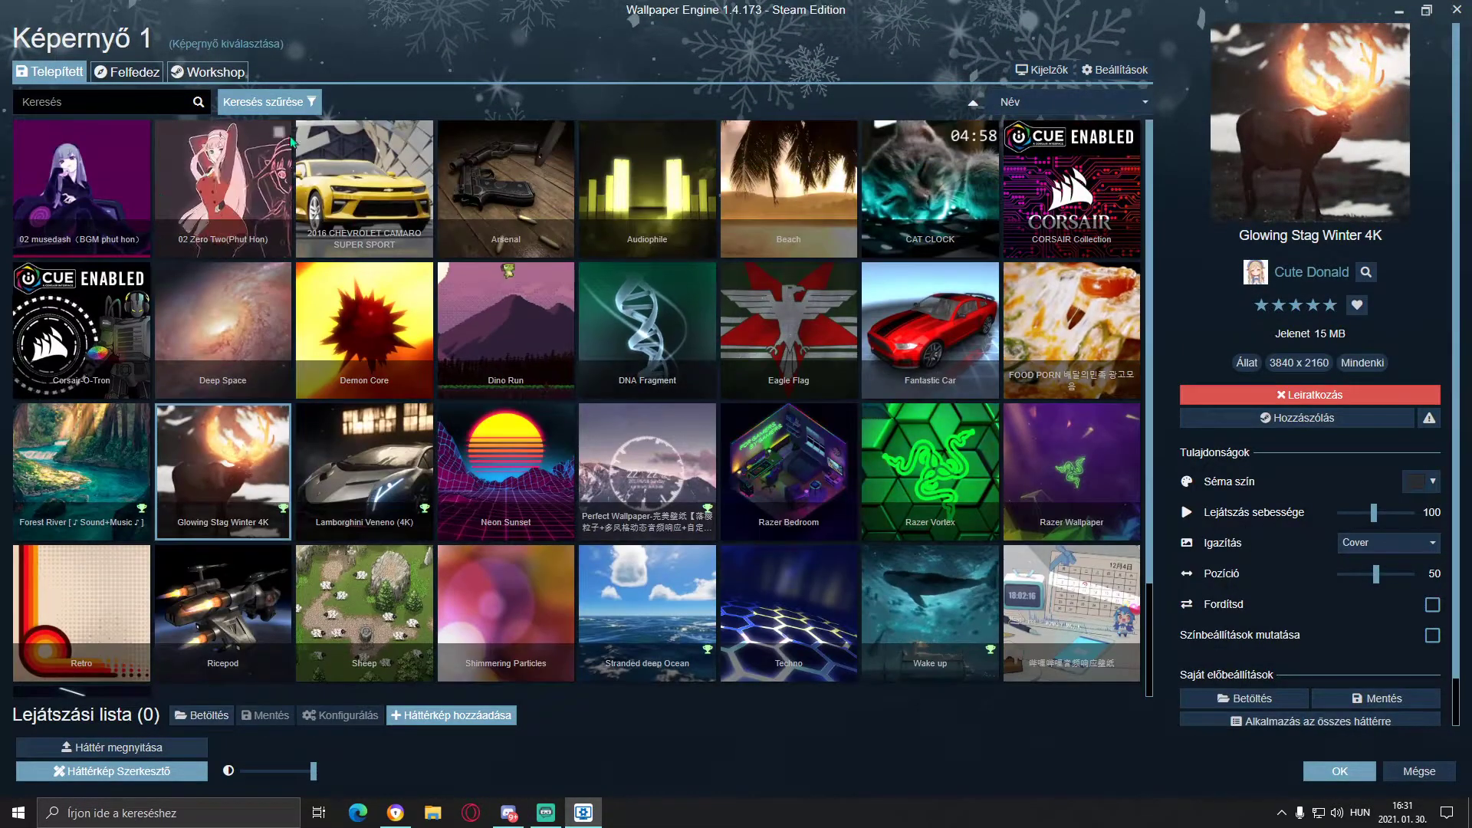
pyautogui.click(307, 154)
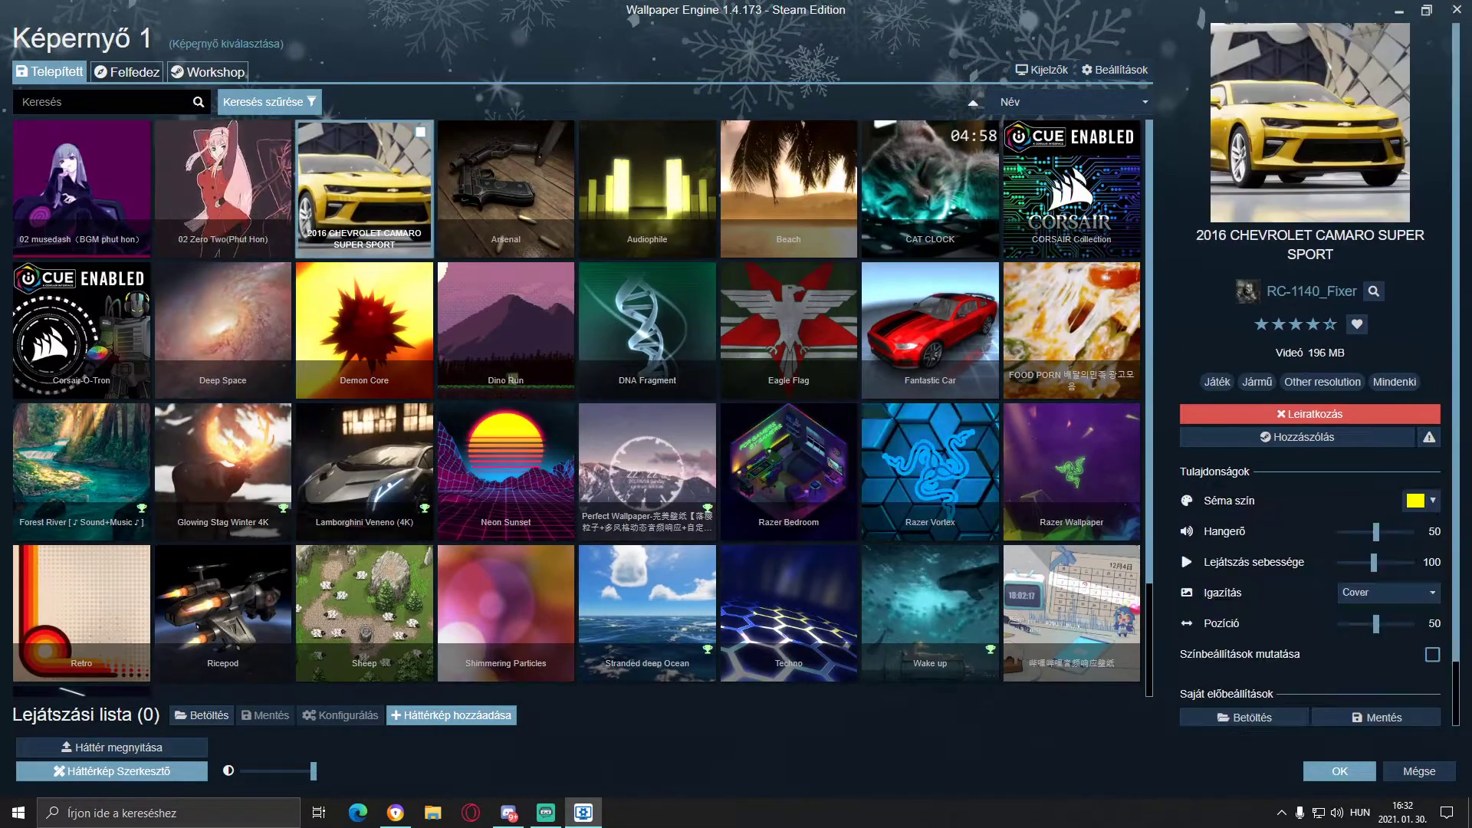
pyautogui.click(1395, 11)
pyautogui.moveTo(634, 399); pyautogui.dragTo(1248, 646)
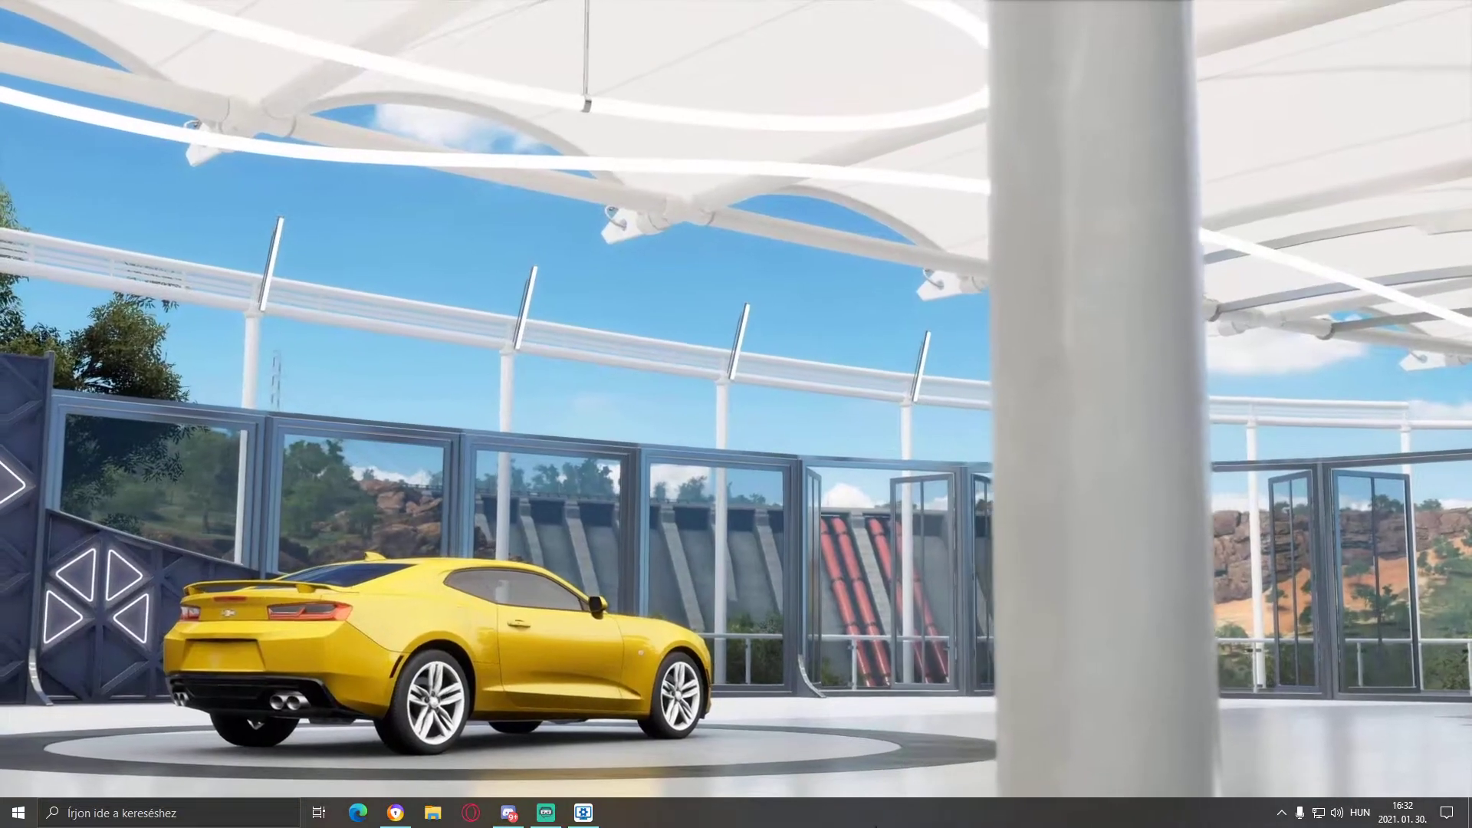
# Apply the audio-responsive Audiophile wallpaper from the installed list and show it on the desktop
pyautogui.click(583, 812)
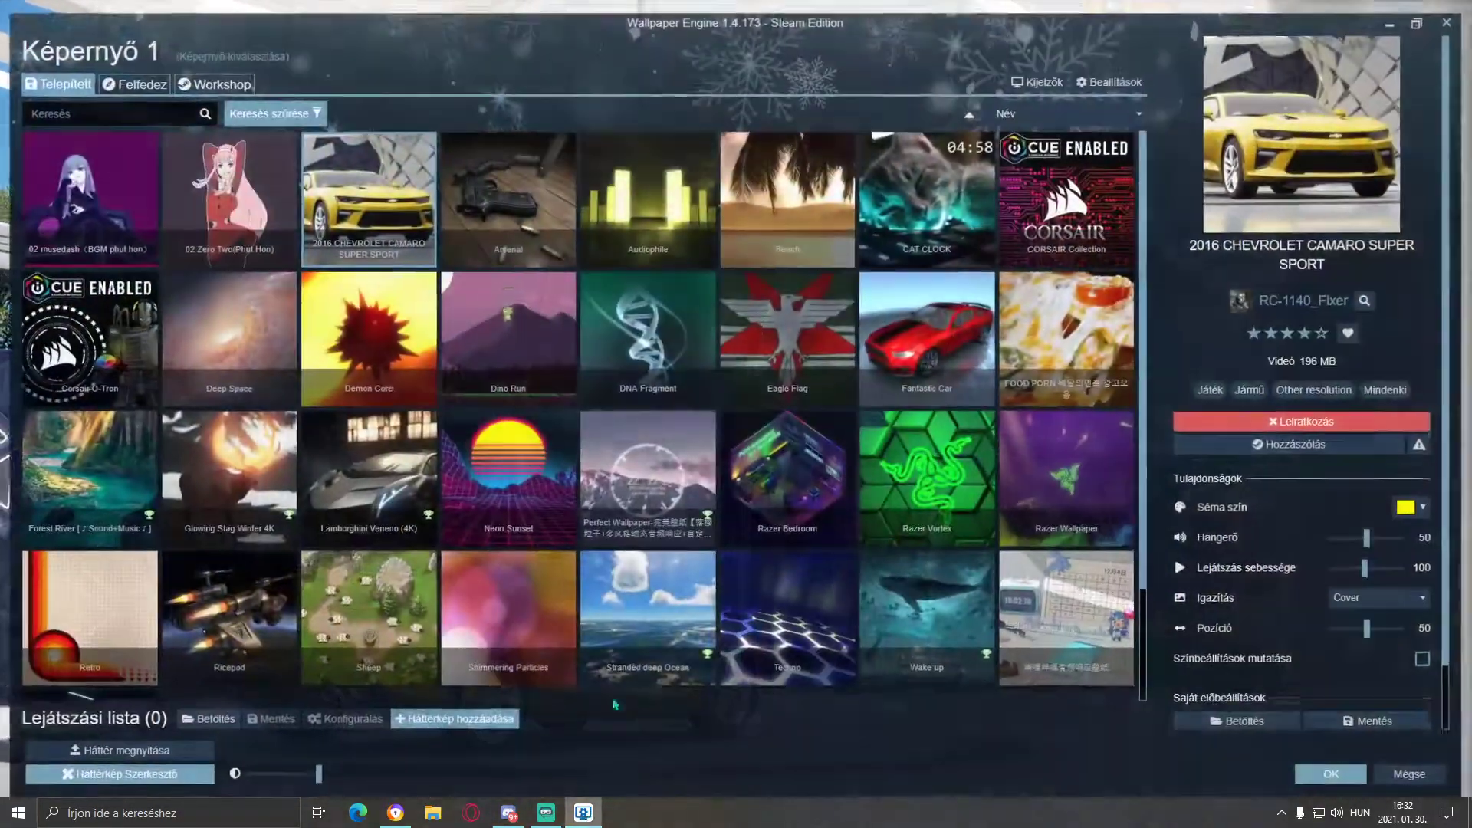
pyautogui.click(647, 184)
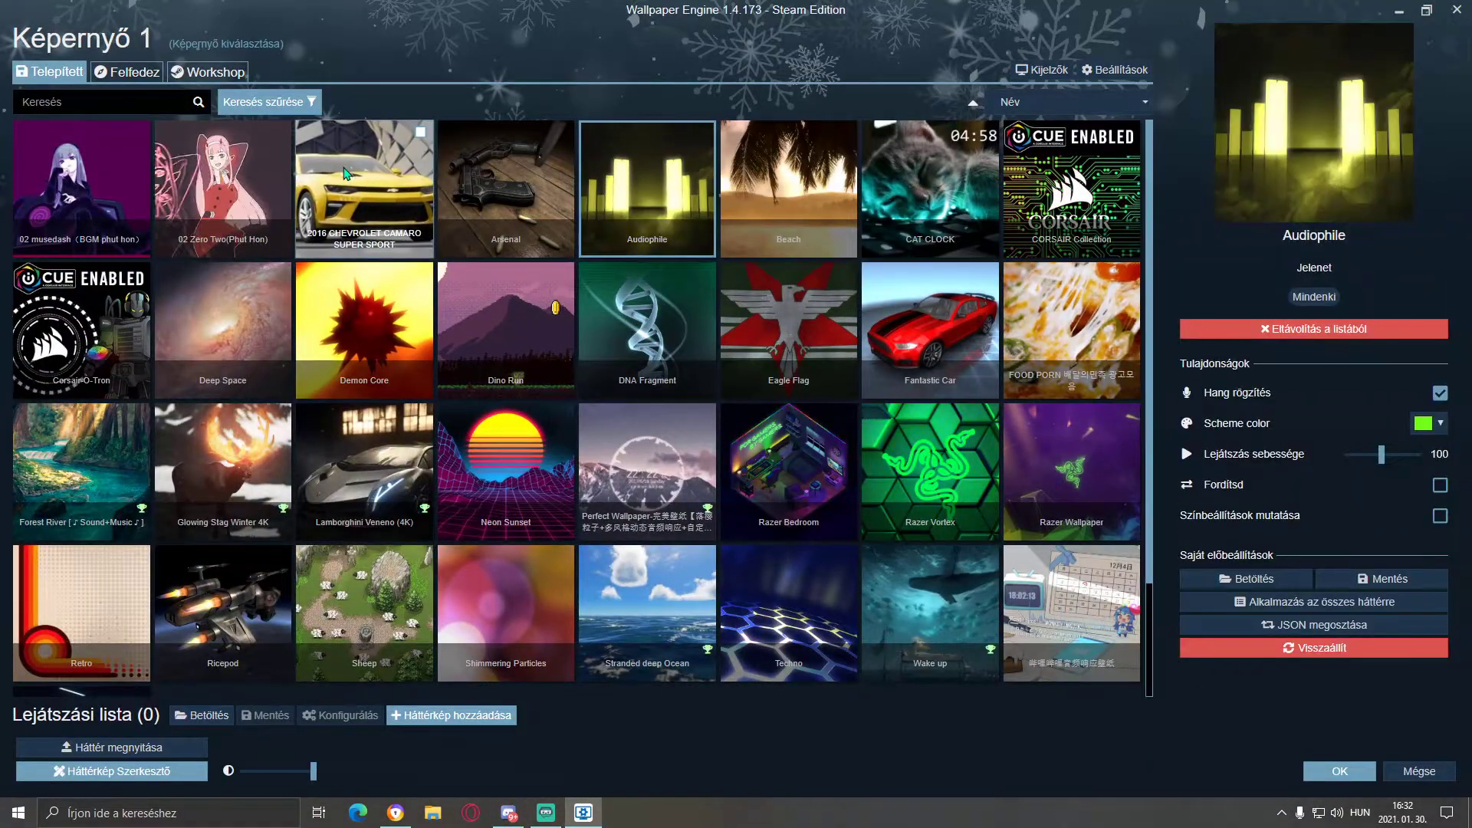
pyautogui.press('Return')
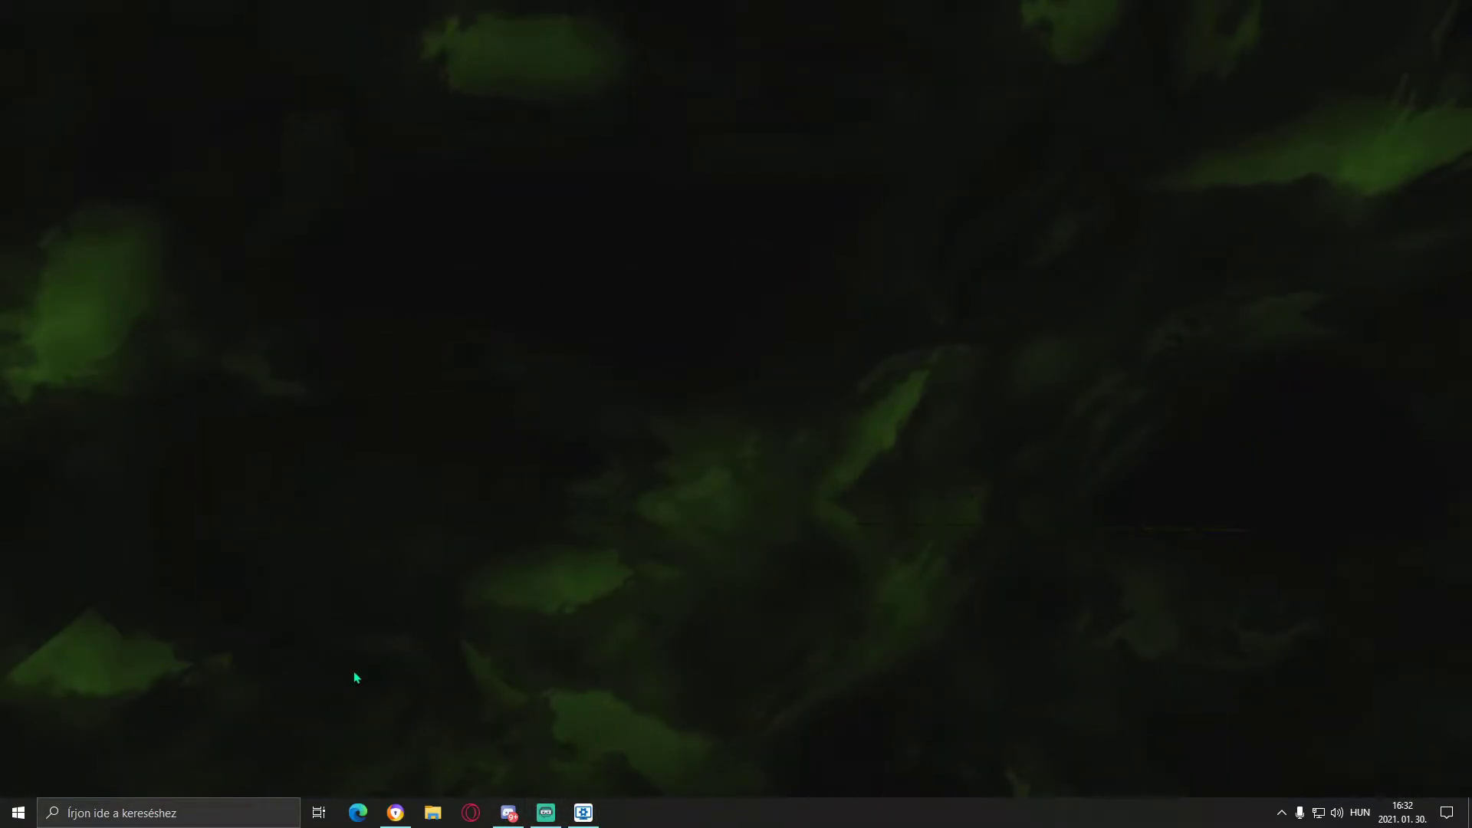
# Search Windows for "spot", open Spotify and go to the NoCopyrightSounds playlist
pyautogui.click(220, 814)
pyautogui.write('spot')
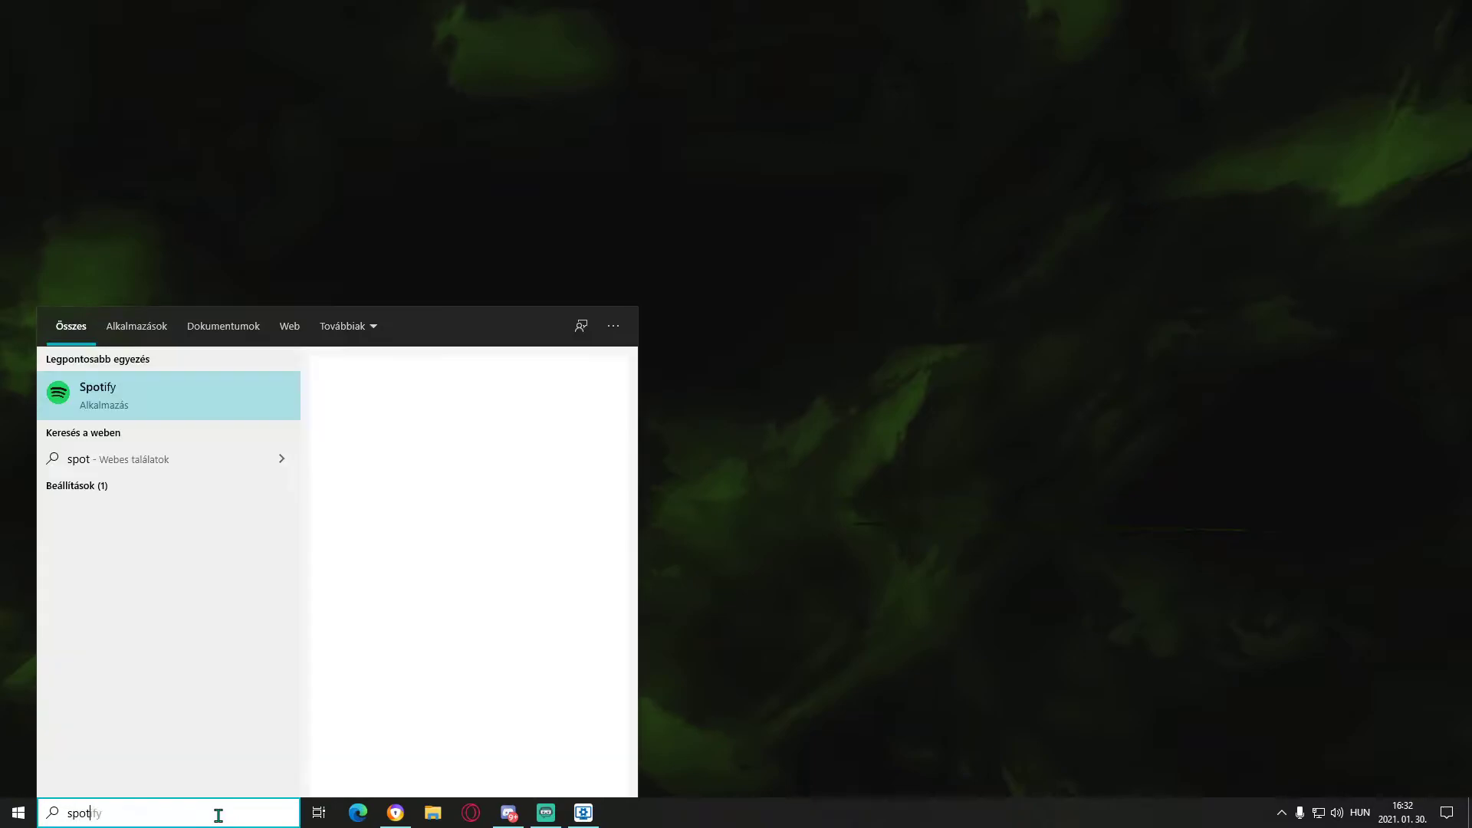
pyautogui.press('Return')
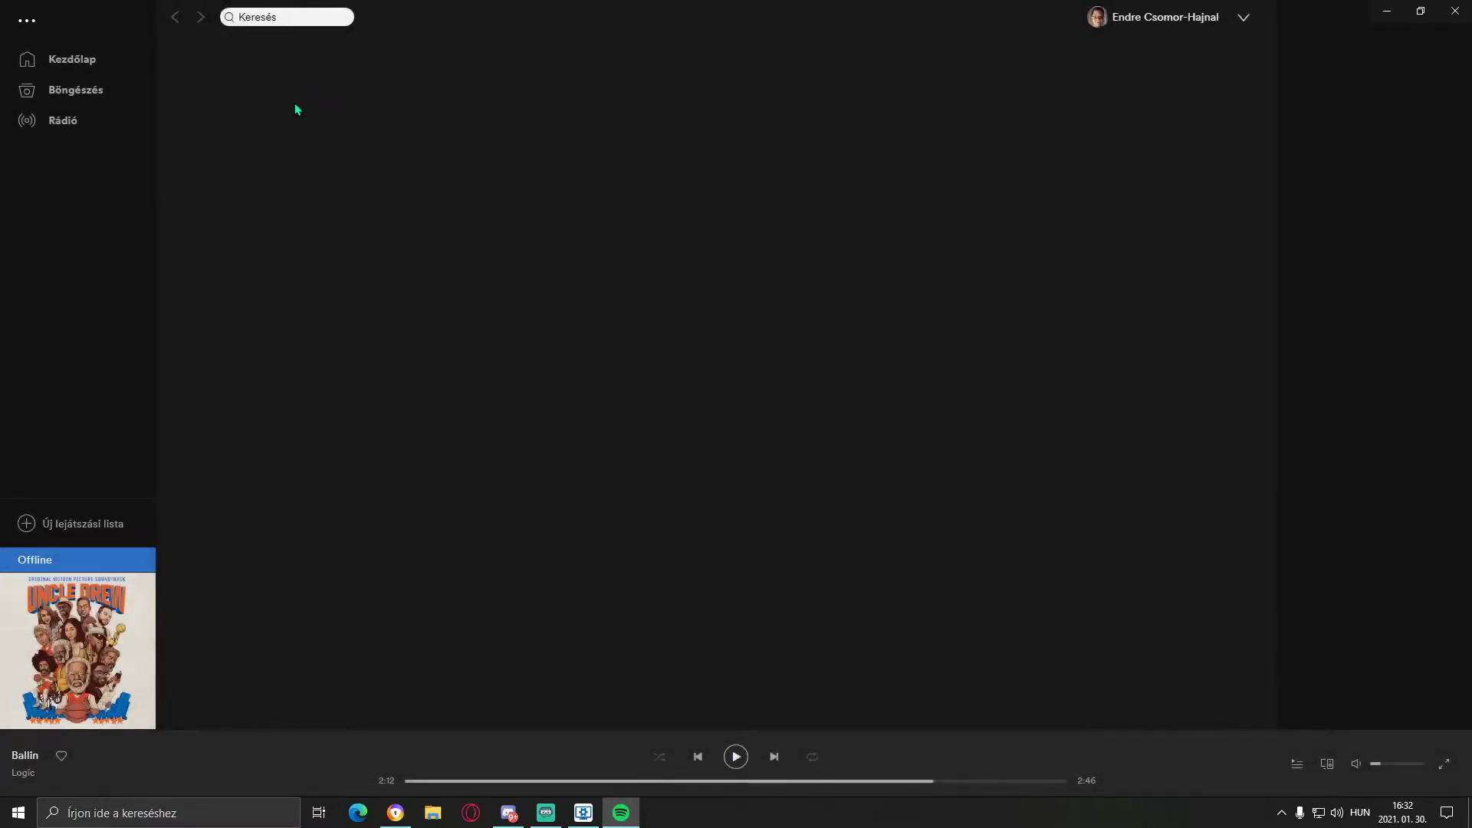
pyautogui.click(290, 17)
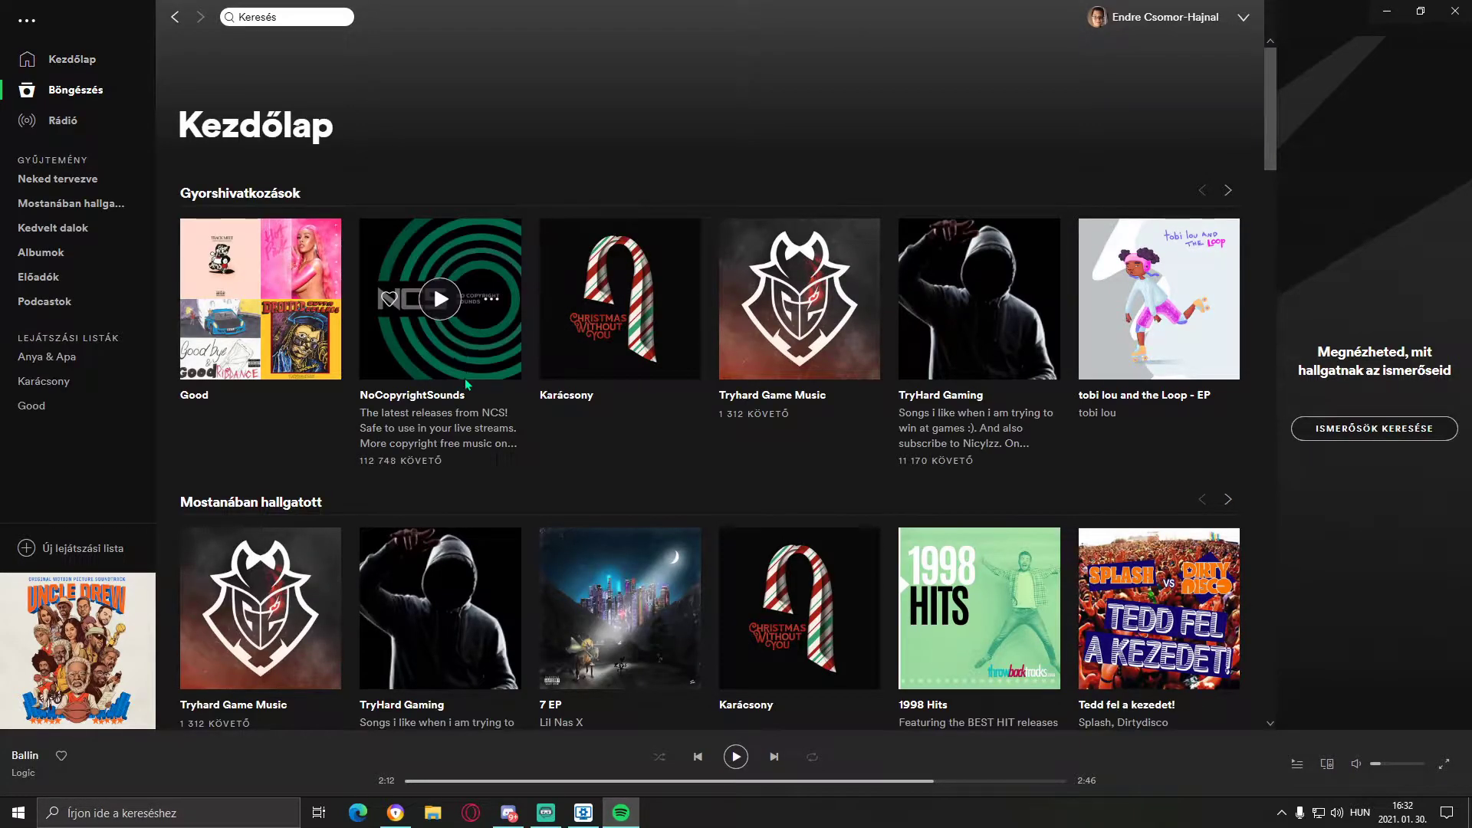
pyautogui.click(325, 269)
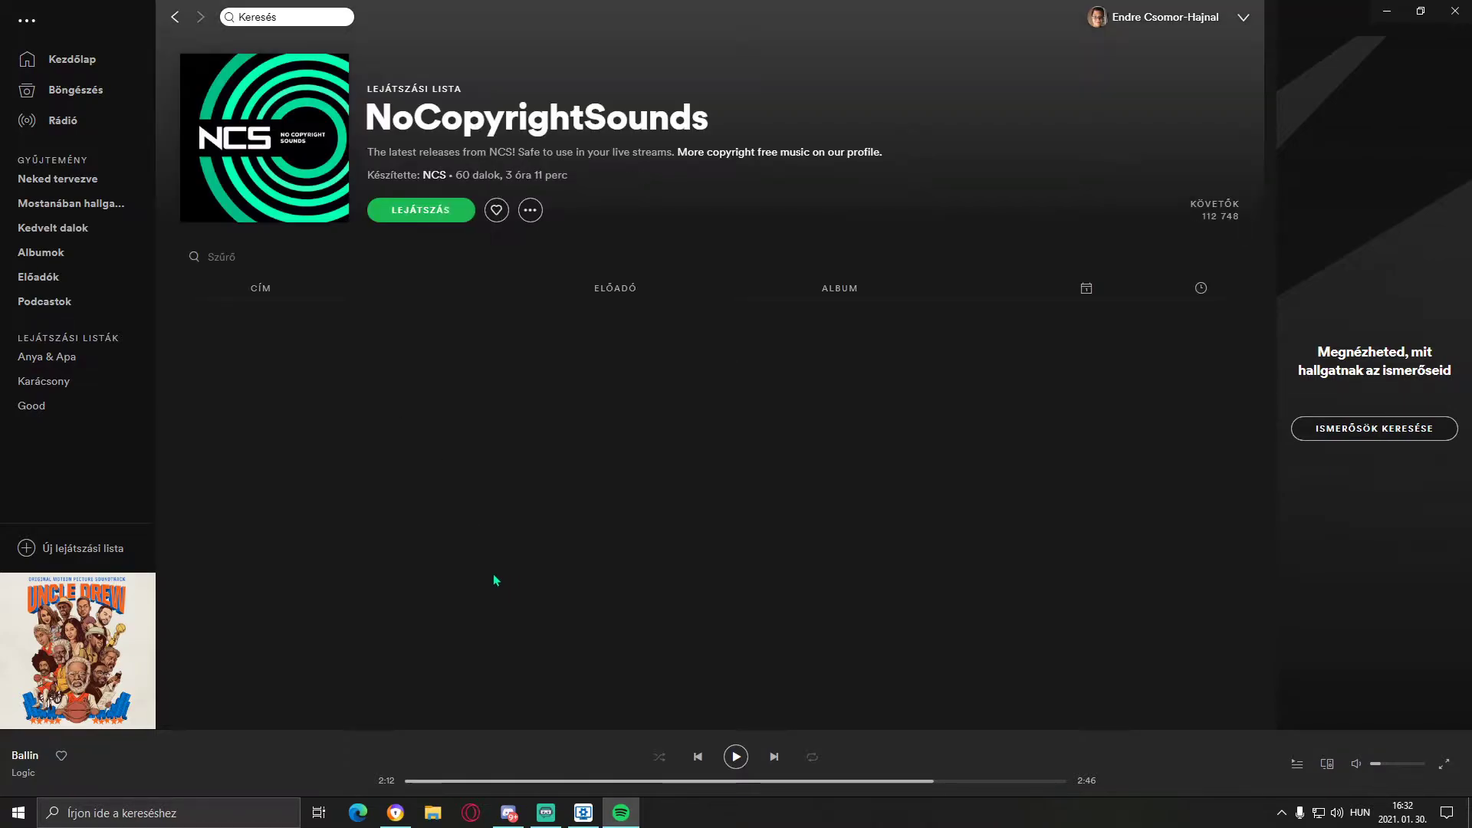
# Play the song Never Give Up from the playlist and minimise Spotify to watch the Audiophile wallpaper react
pyautogui.scroll(-1, 230, 368)
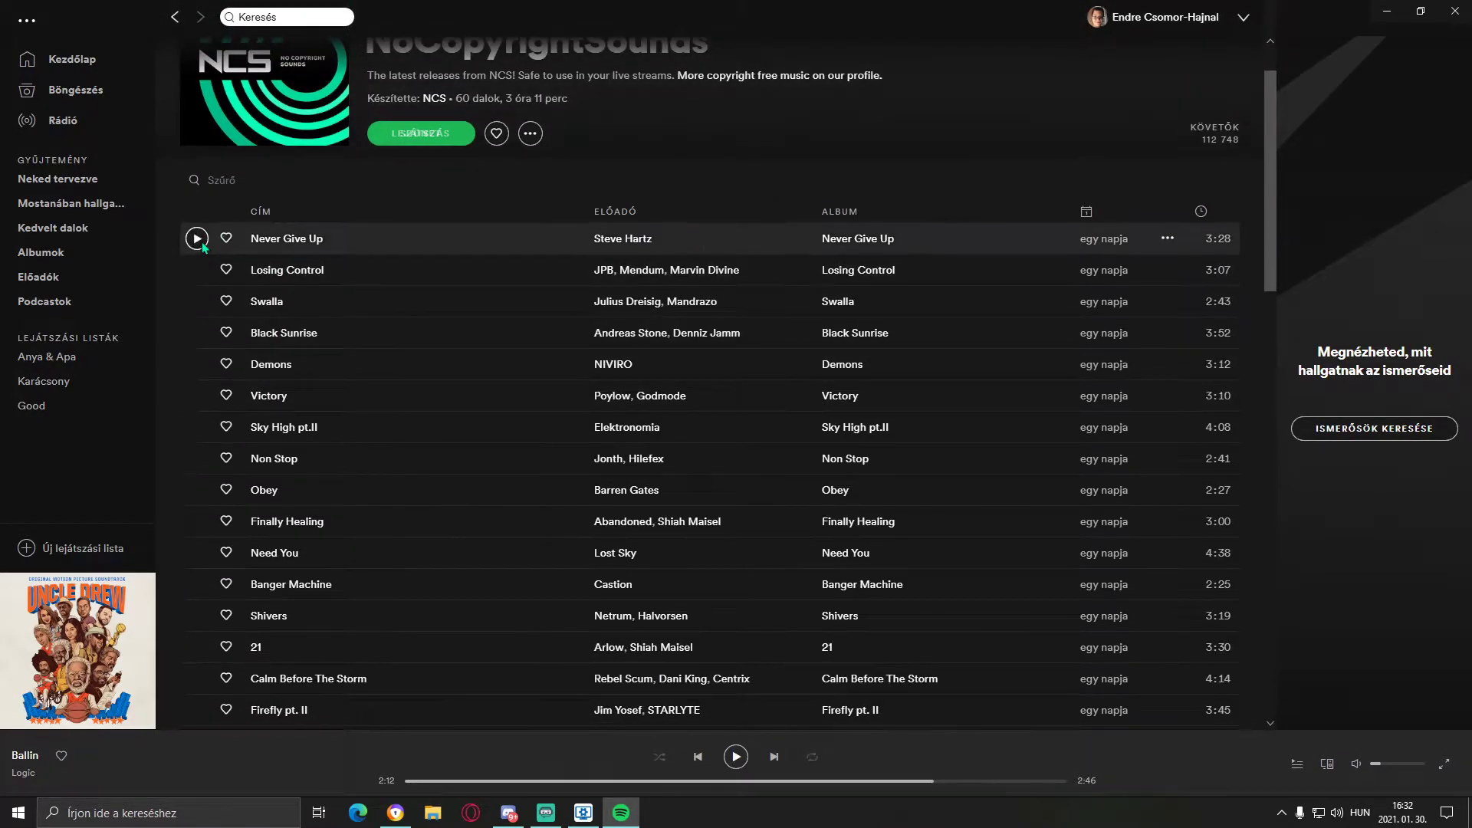
pyautogui.click(198, 238)
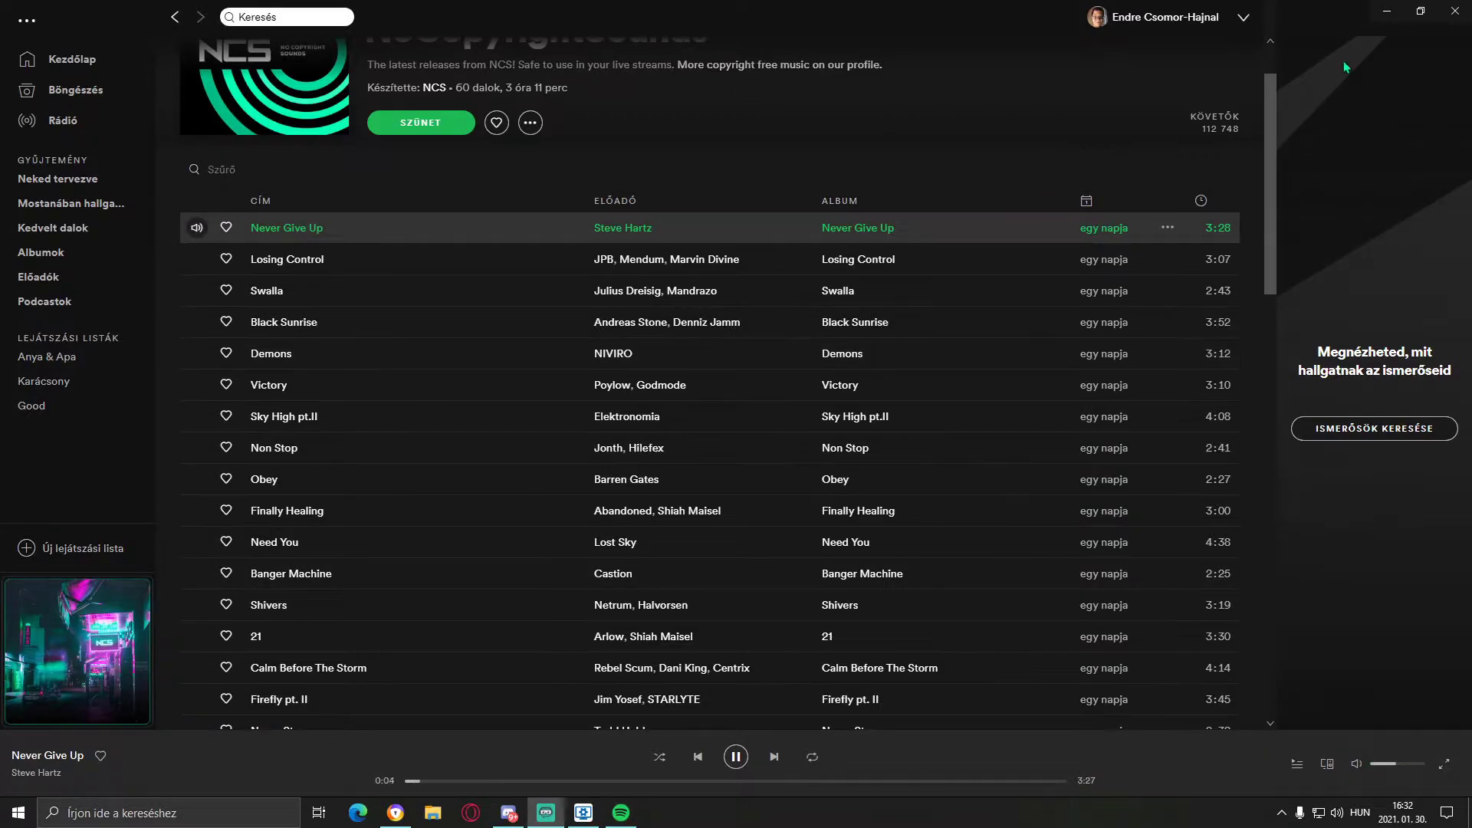
pyautogui.click(1400, 14)
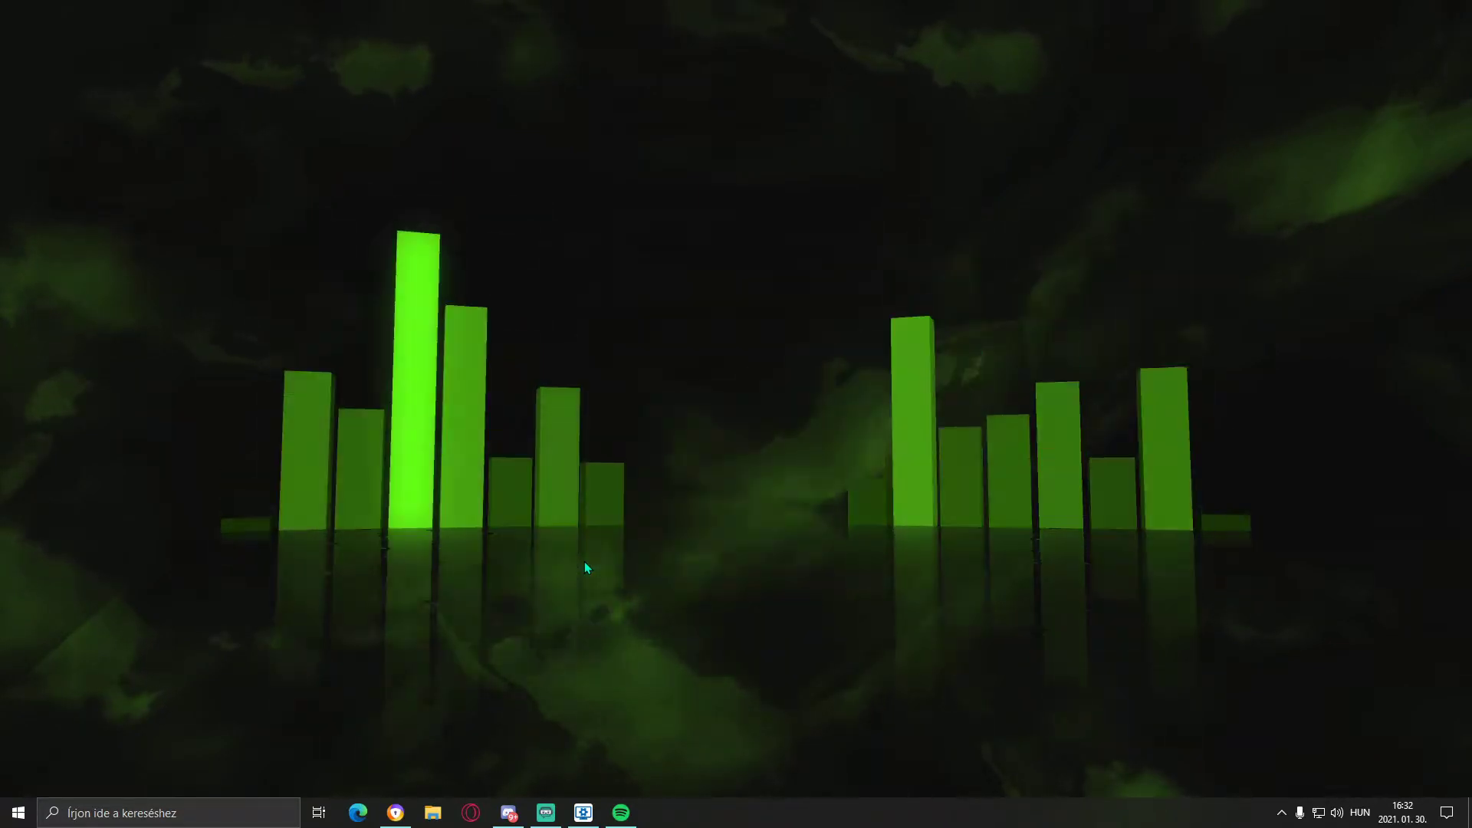
# Bring up Spotify and shrink and move its window aside so the Audiophile wallpaper's bars stay visible beside it
pyautogui.click(621, 812)
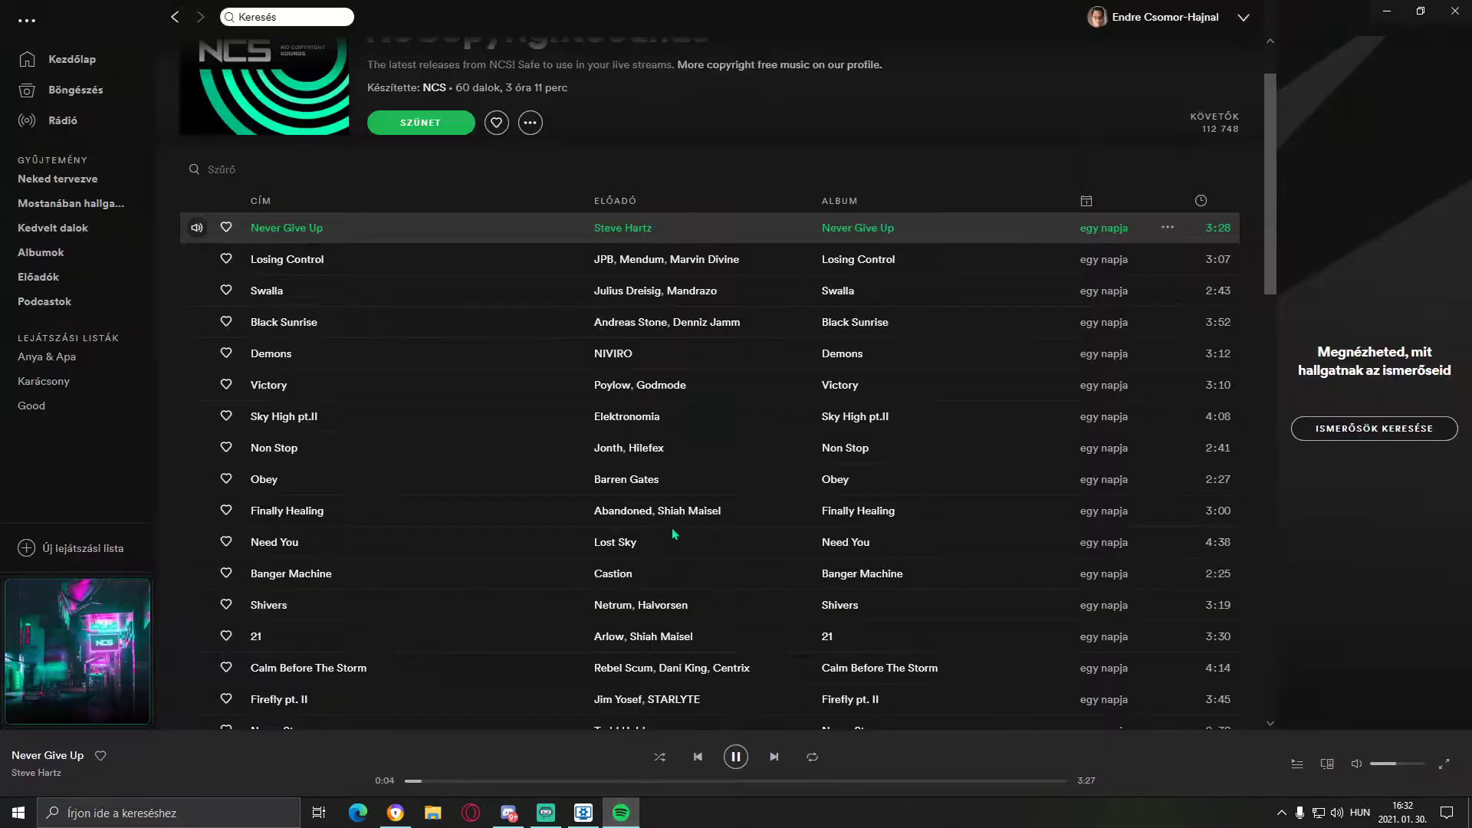
pyautogui.moveTo(761, 27); pyautogui.dragTo(954, 150)
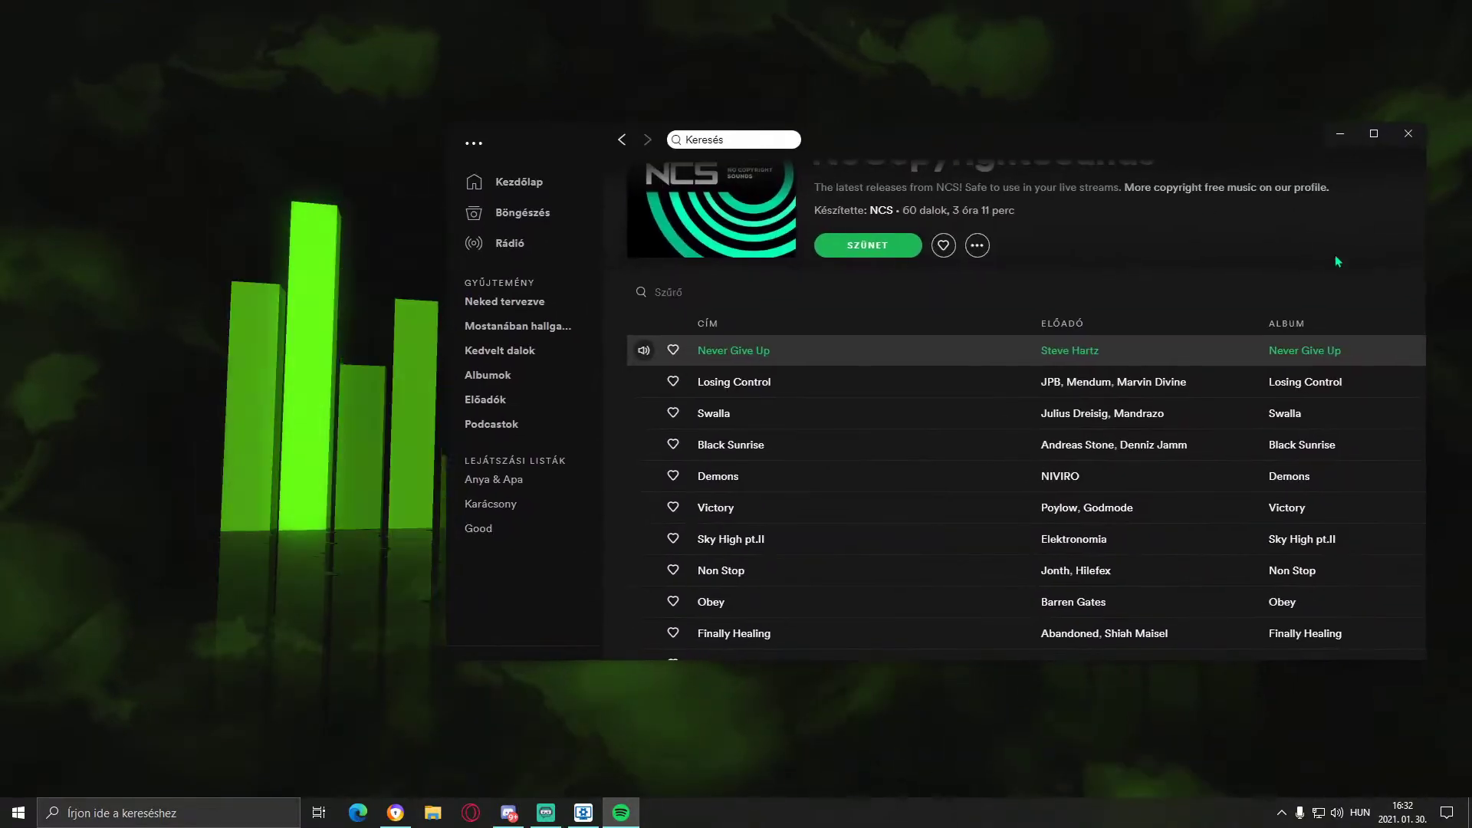
pyautogui.moveTo(1435, 315); pyautogui.dragTo(1085, 316)
pyautogui.moveTo(867, 144); pyautogui.dragTo(1246, 97)
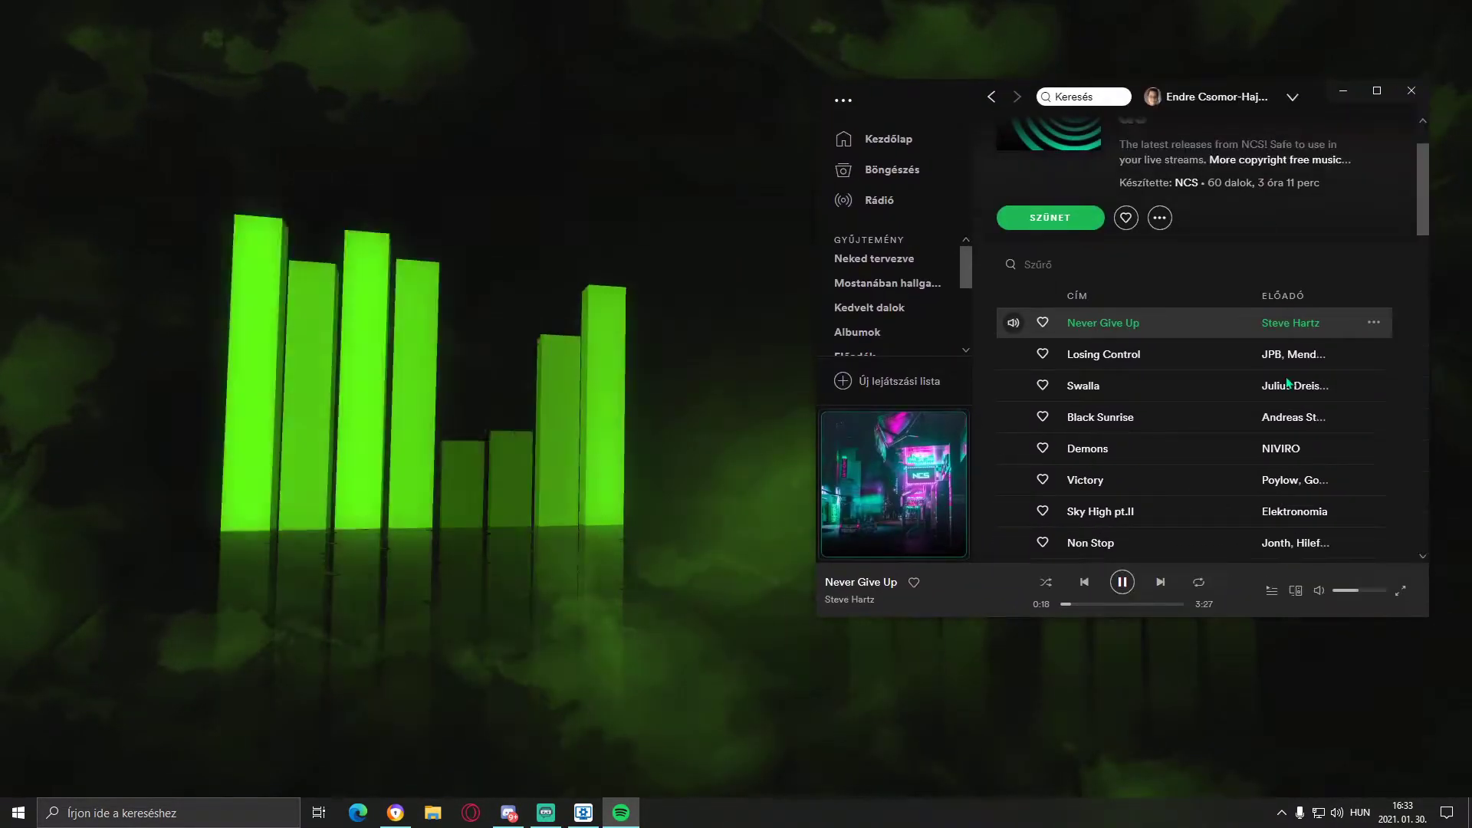
# Raise and lower Spotify's volume to show how the wallpaper's bars react, and minimise Spotify
pyautogui.moveTo(1373, 591); pyautogui.dragTo(1386, 591)
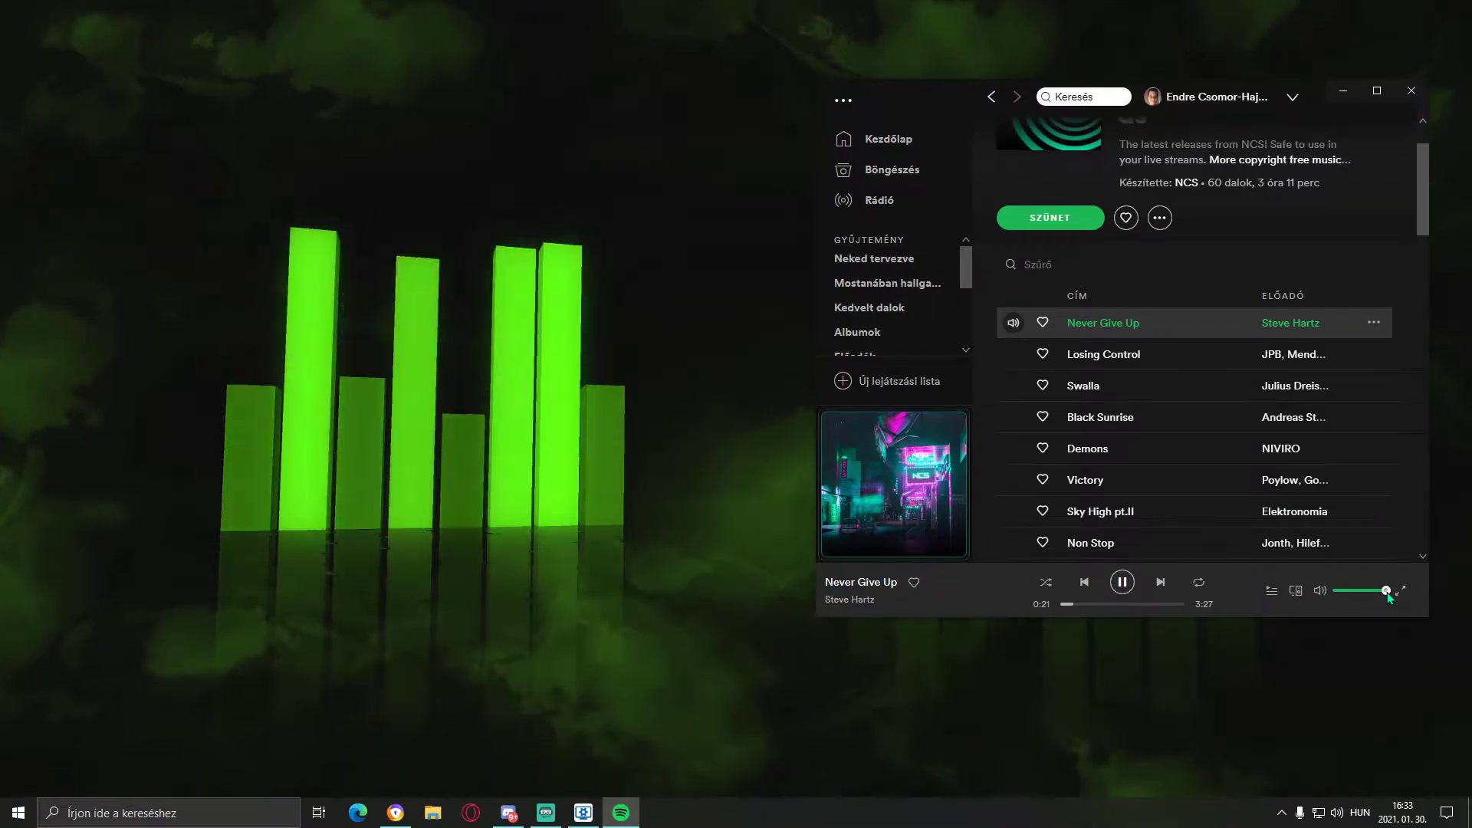
pyautogui.click(1319, 591)
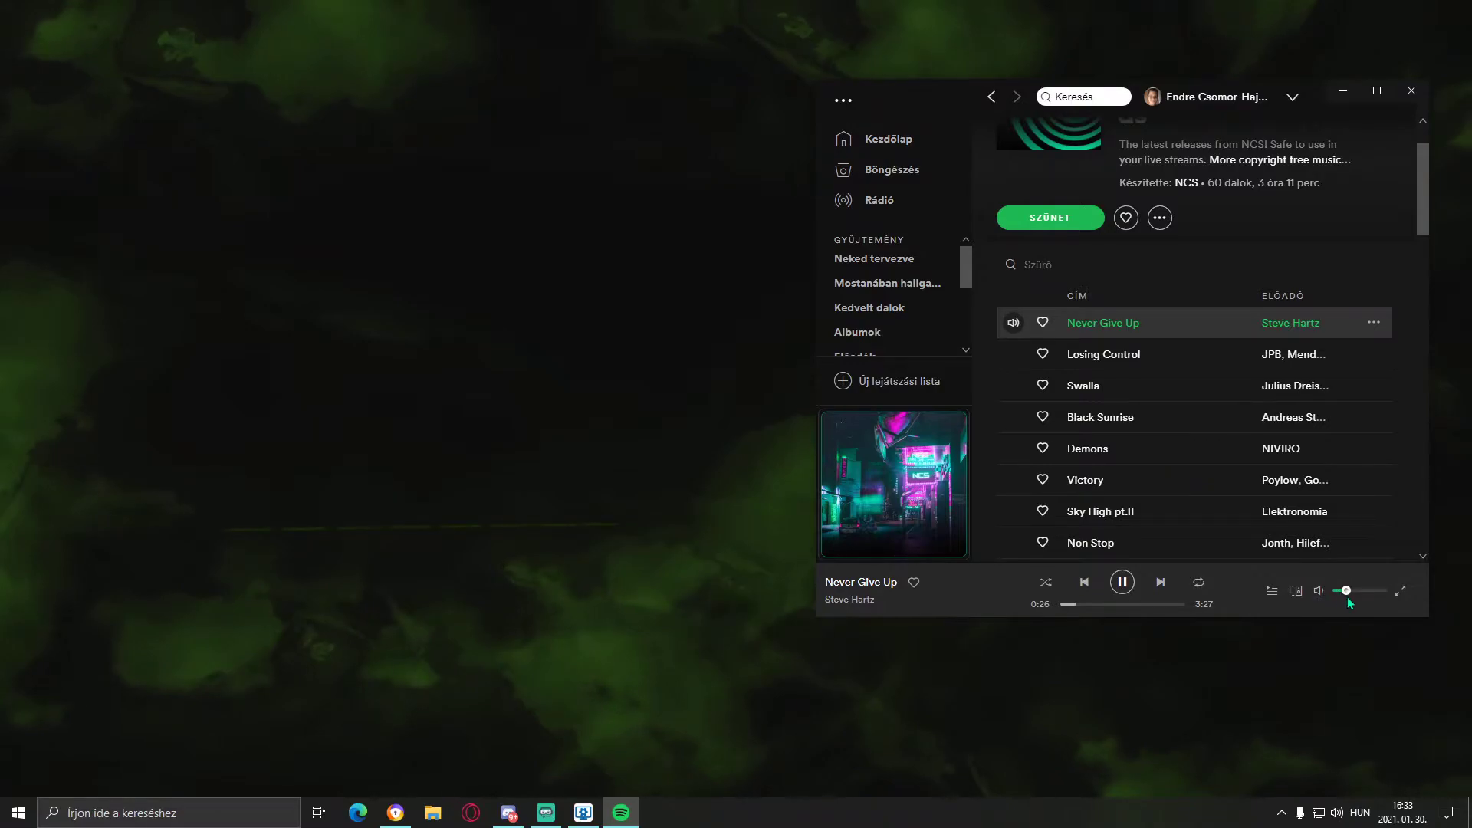
pyautogui.click(1370, 596)
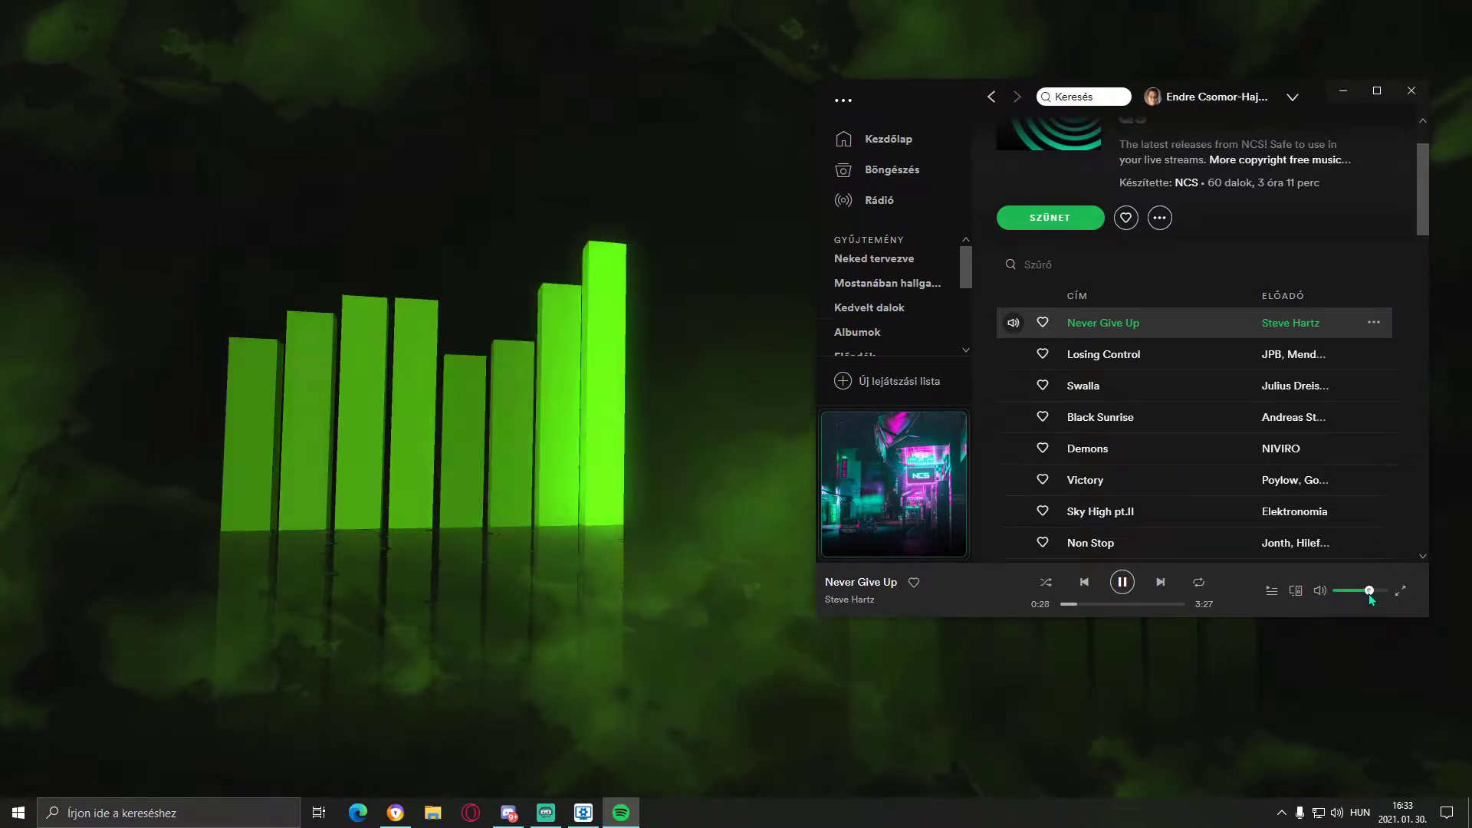
pyautogui.moveTo(1365, 598); pyautogui.dragTo(1365, 597)
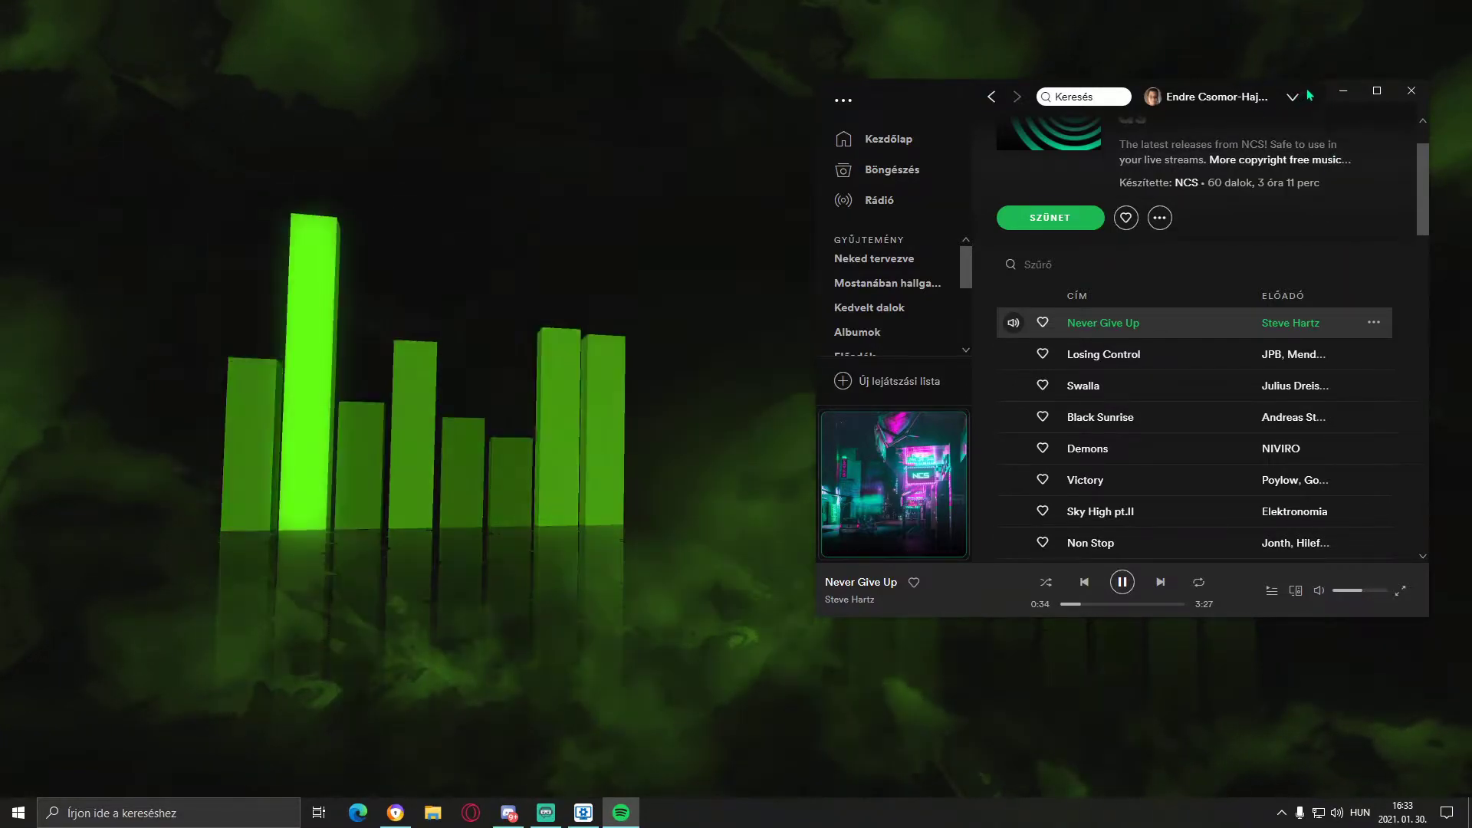
pyautogui.click(1343, 90)
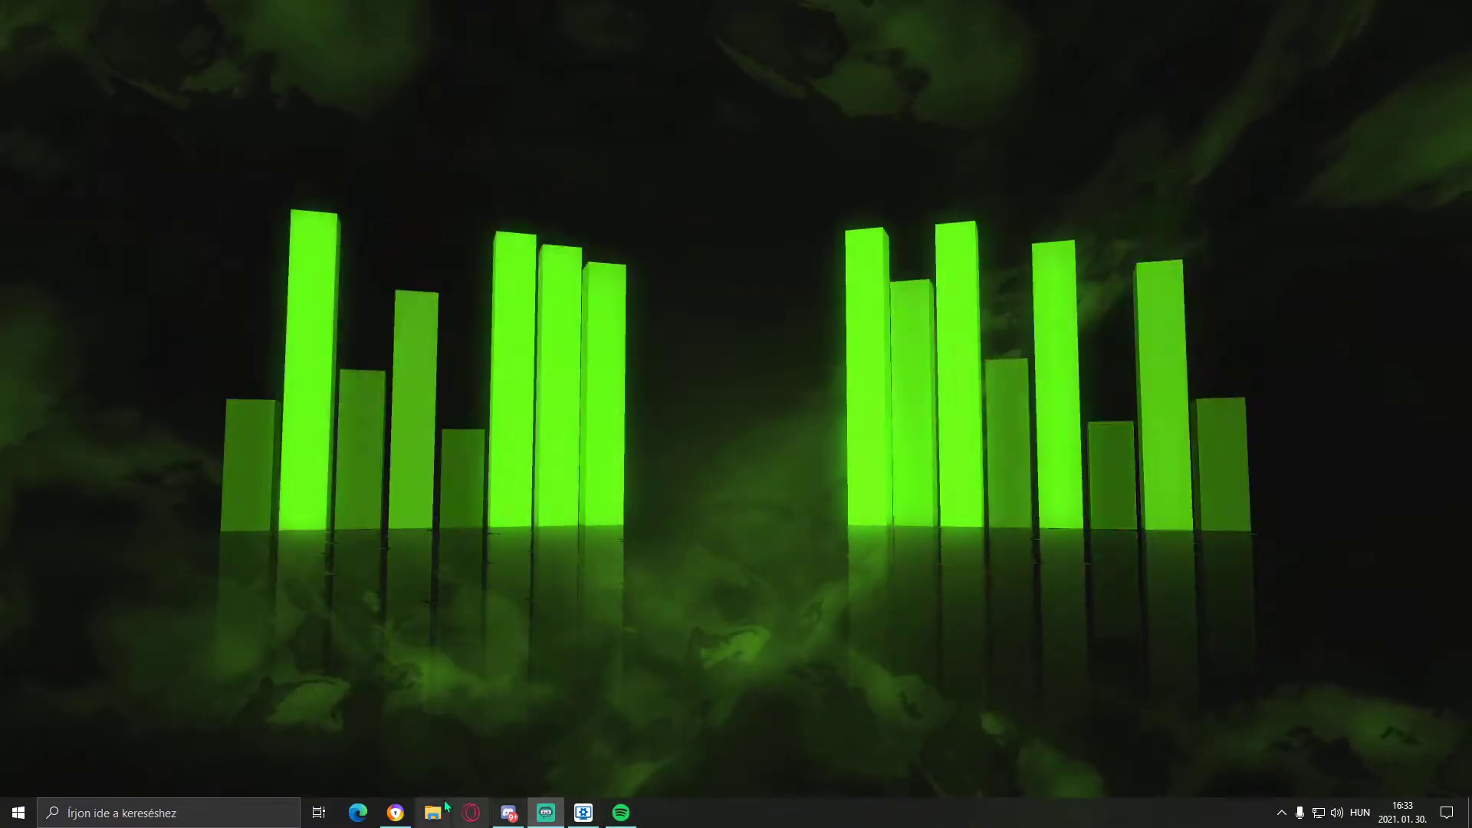
# Open Wallpaper Engine, pause the song in Spotify and return to the installed wallpapers
pyautogui.click(584, 812)
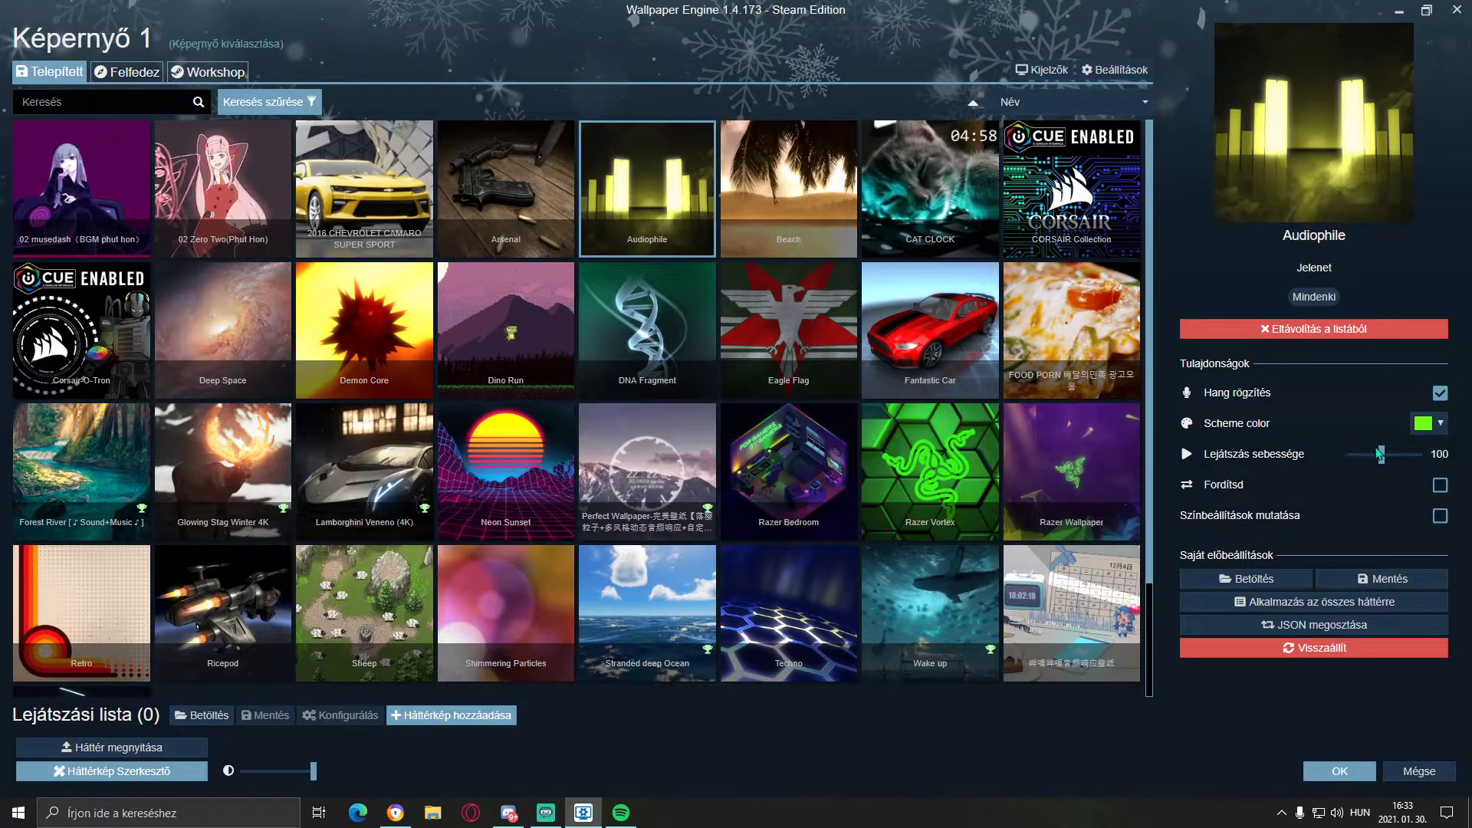
pyautogui.hotkey('alt', 'Tab')
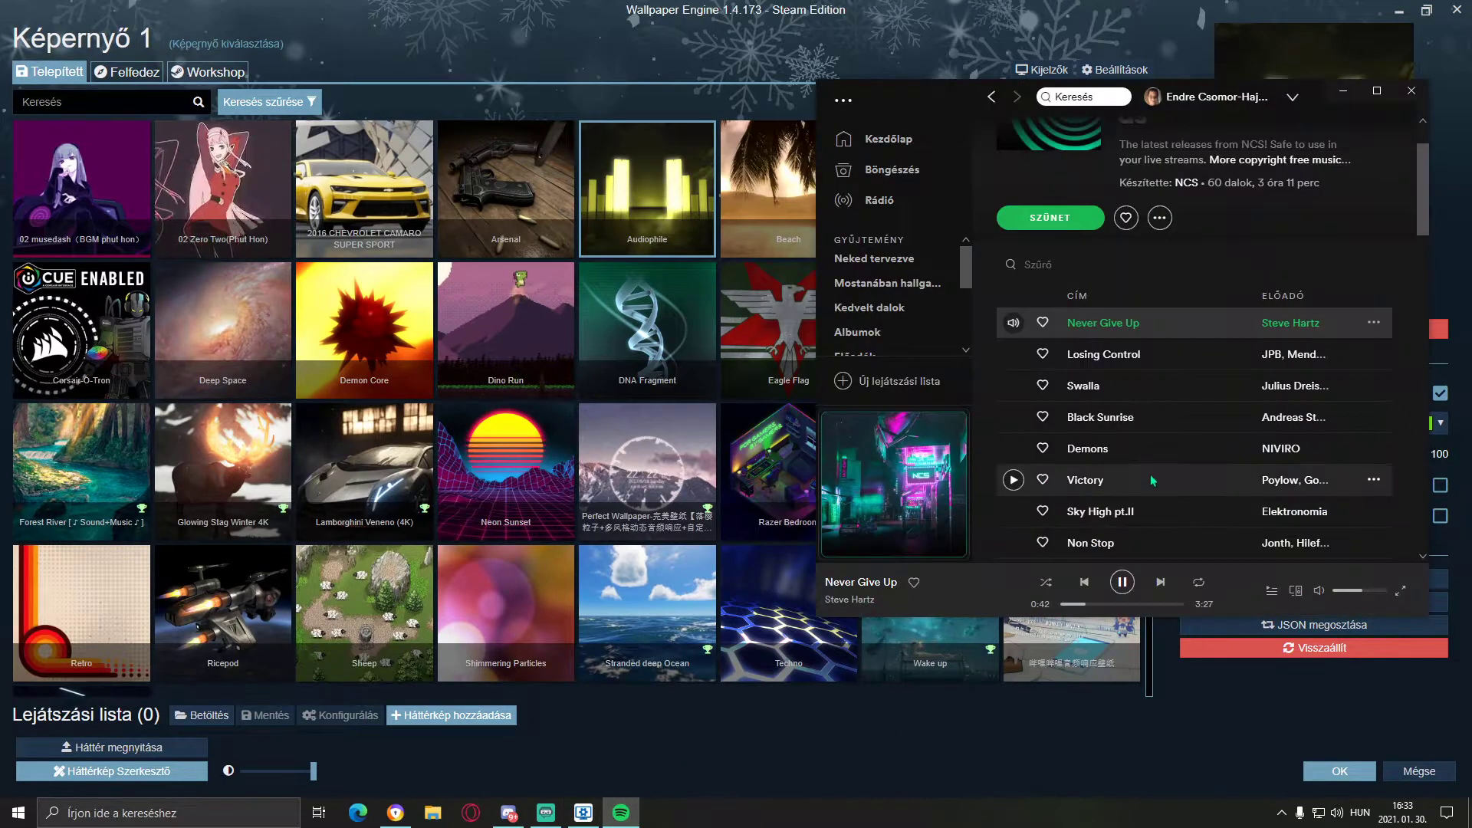
pyautogui.hotkey('alt', 'Tab')
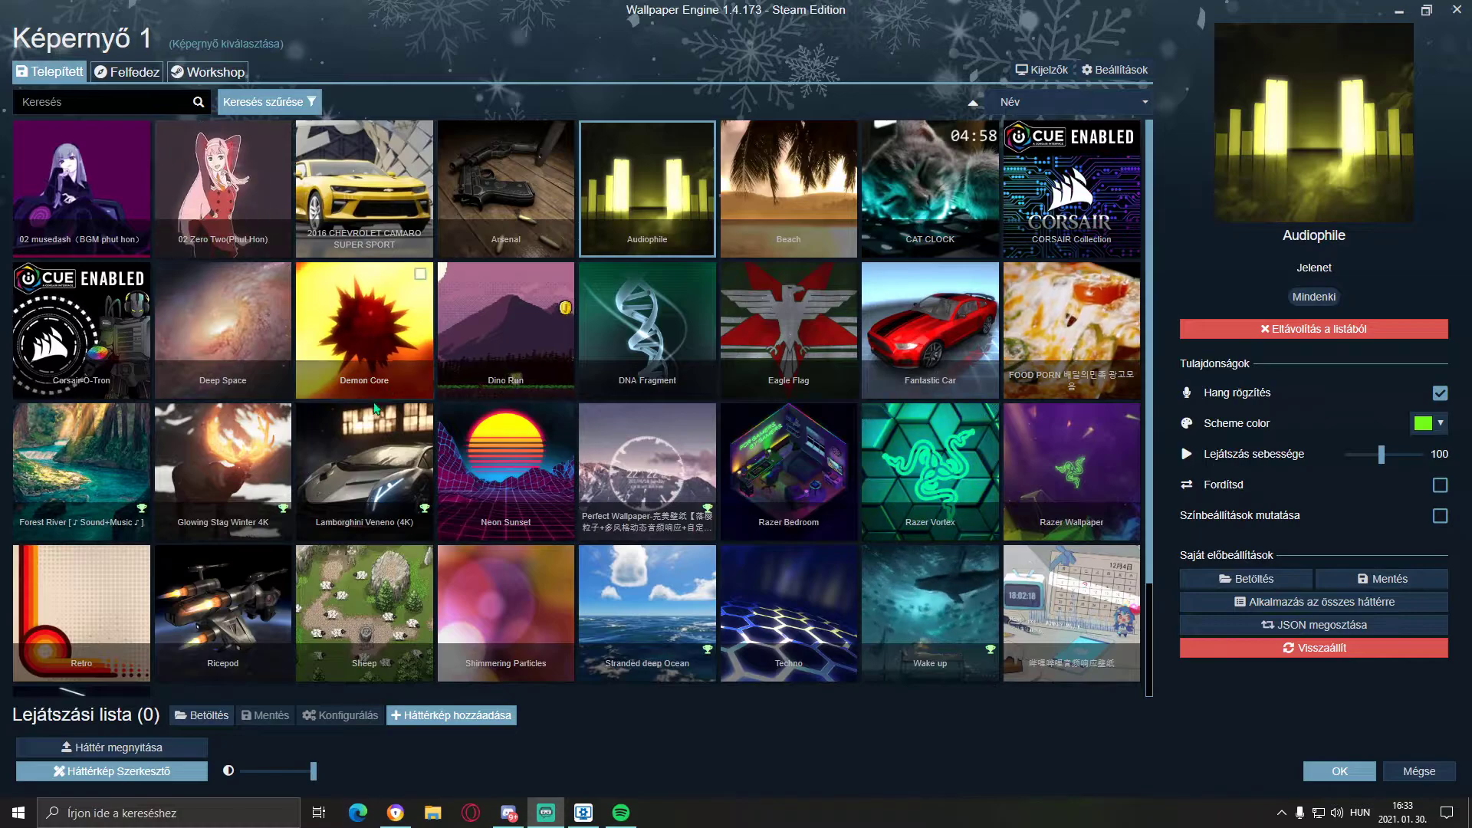
# Apply the Sheep wallpaper from the installed list and interact with the sheep on the desktop
pyautogui.scroll(-1, 499, 614)
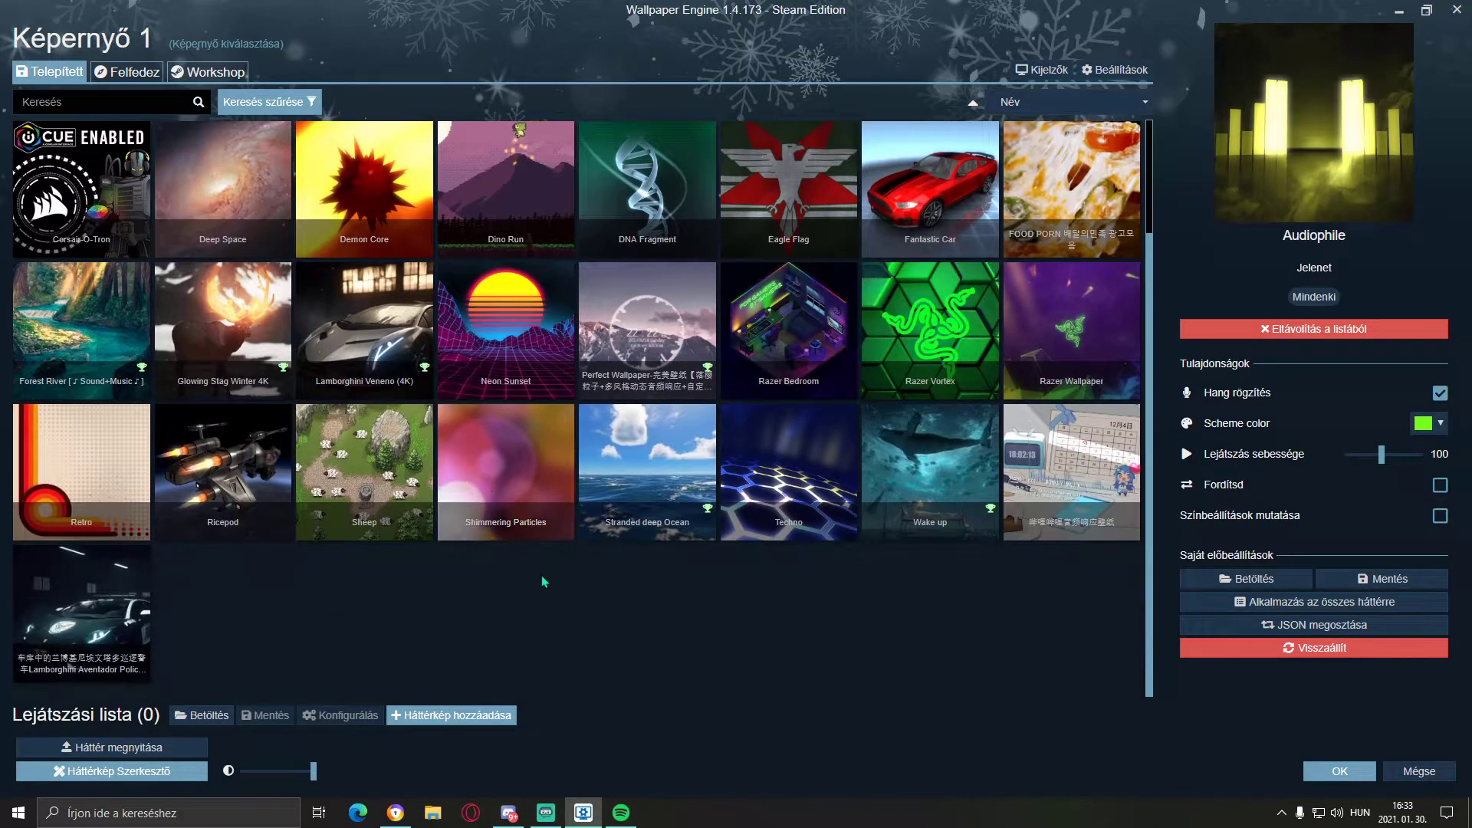
pyautogui.click(357, 489)
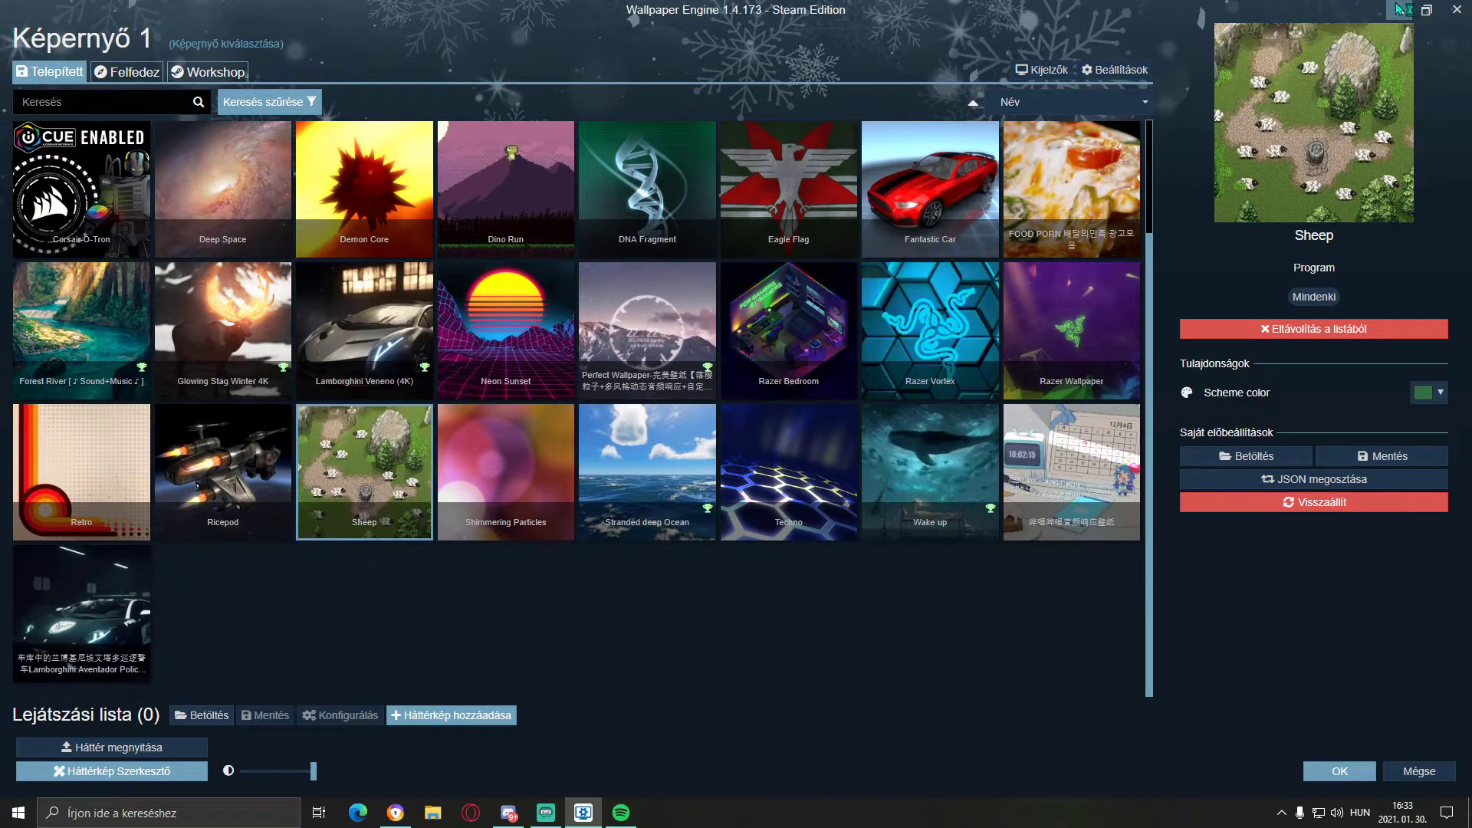
pyautogui.press('Return')
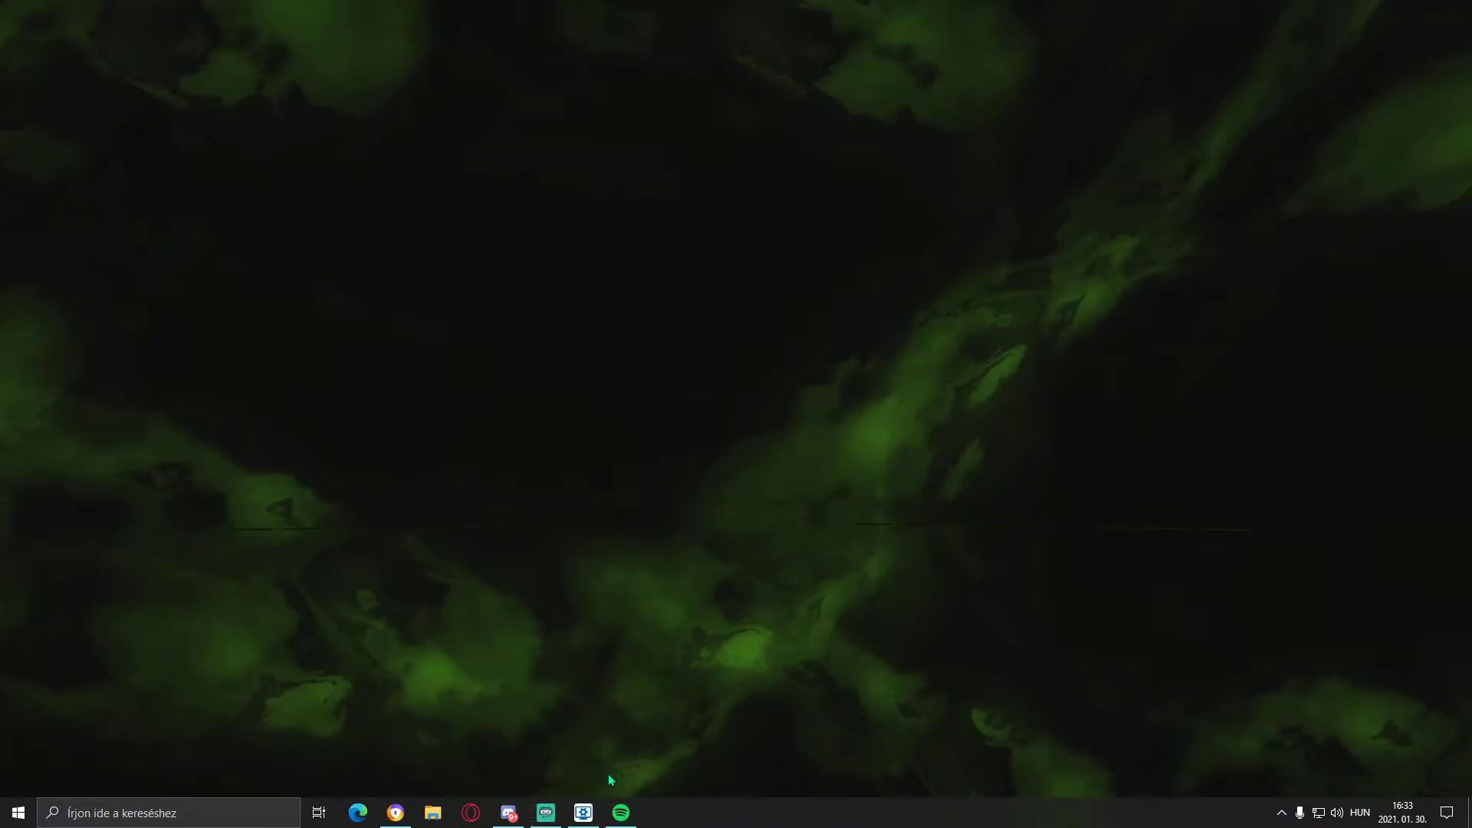
pyautogui.click(584, 816)
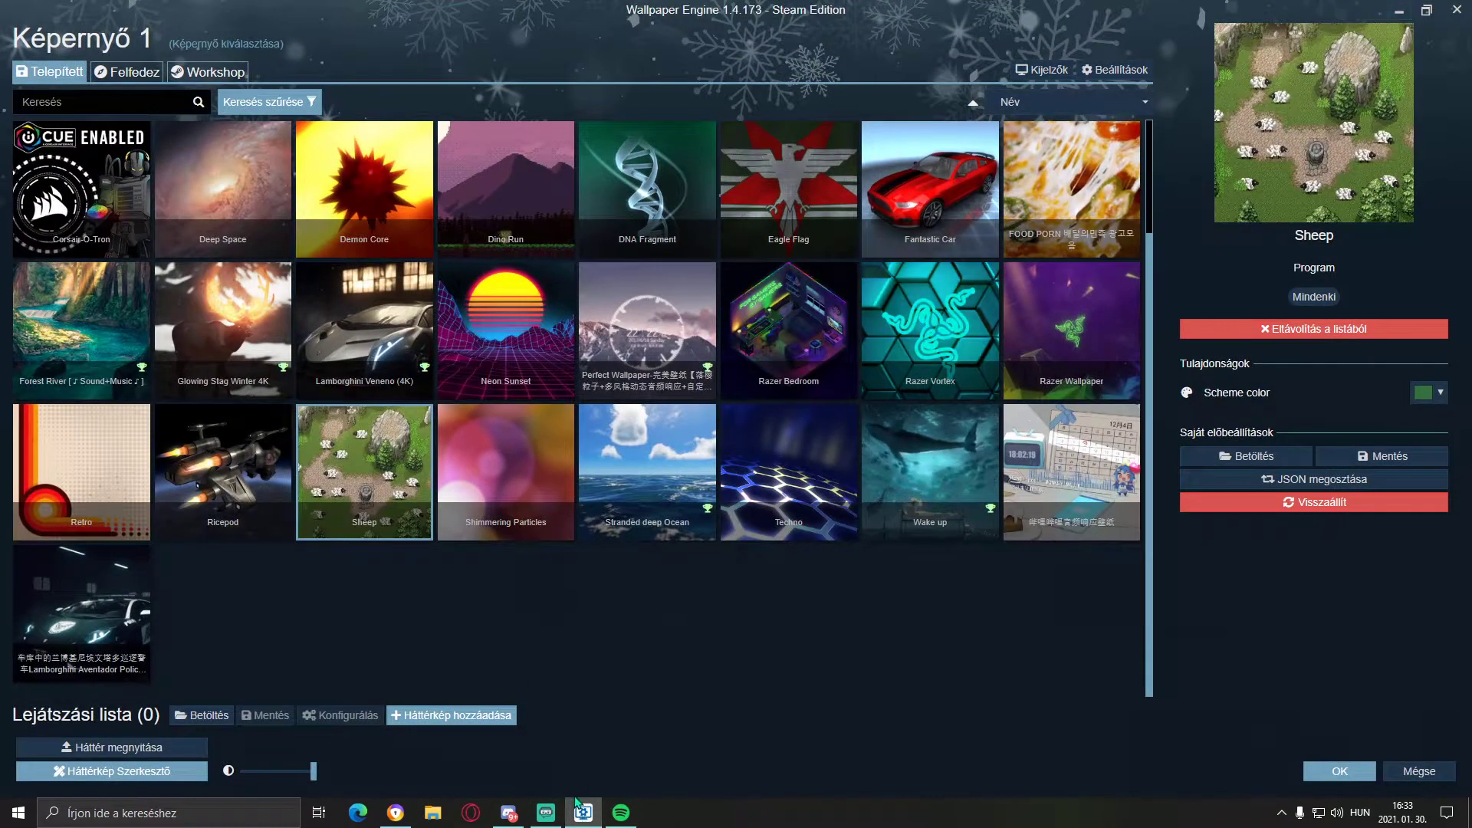
pyautogui.click(582, 818)
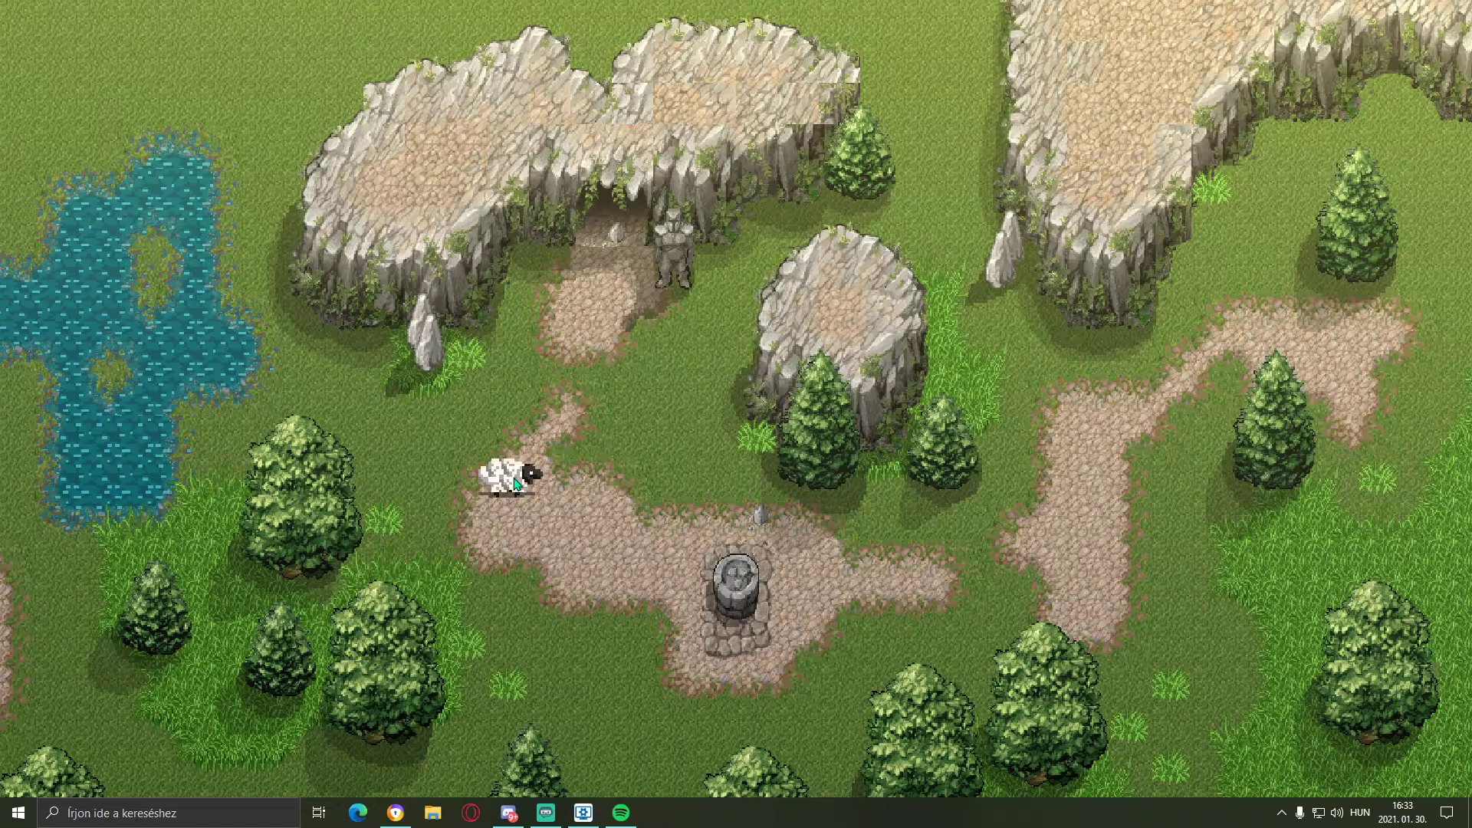
pyautogui.moveTo(511, 477); pyautogui.dragTo(517, 368)
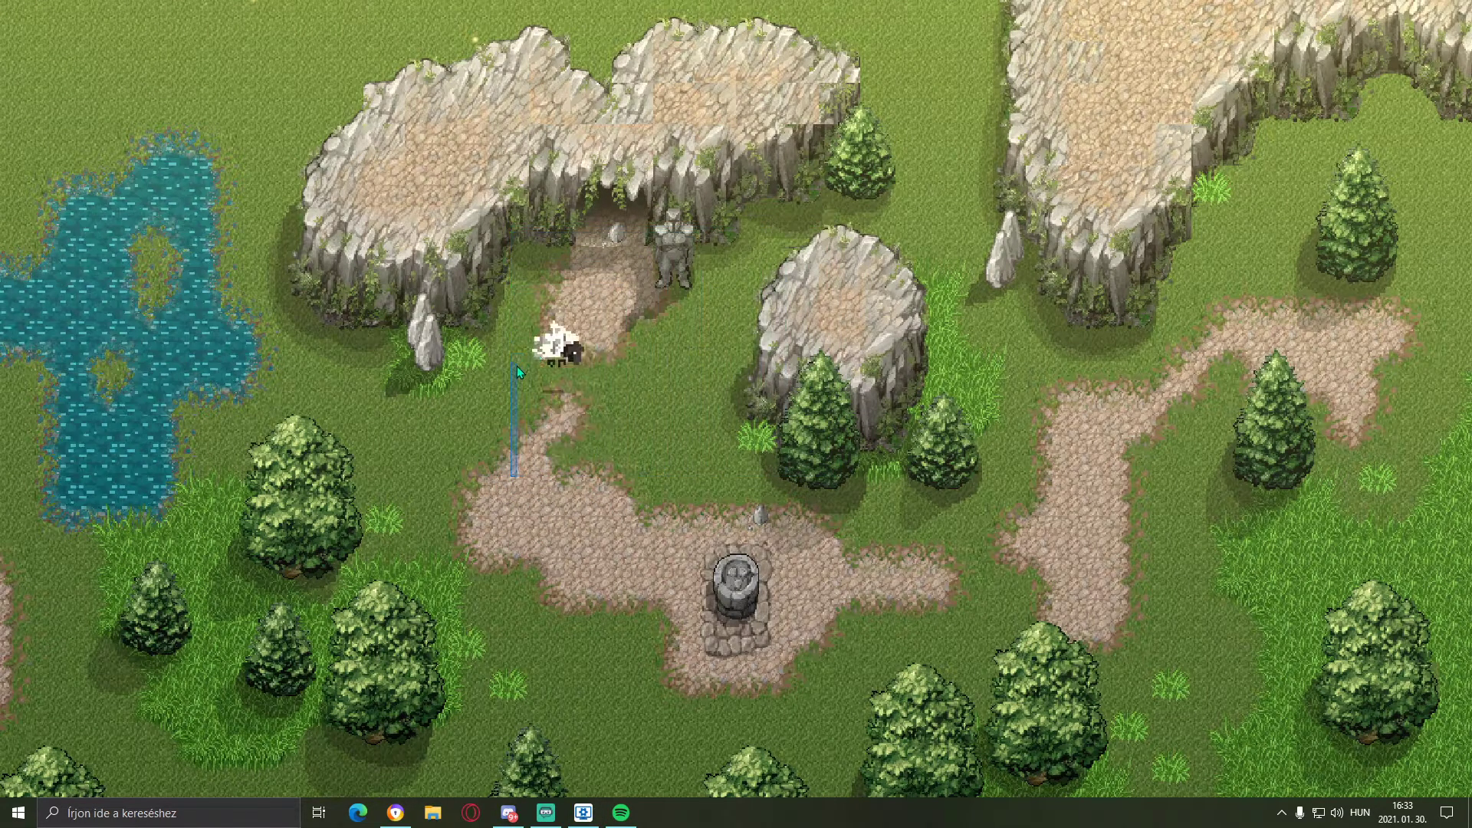
pyautogui.moveTo(477, 463); pyautogui.dragTo(49, 608)
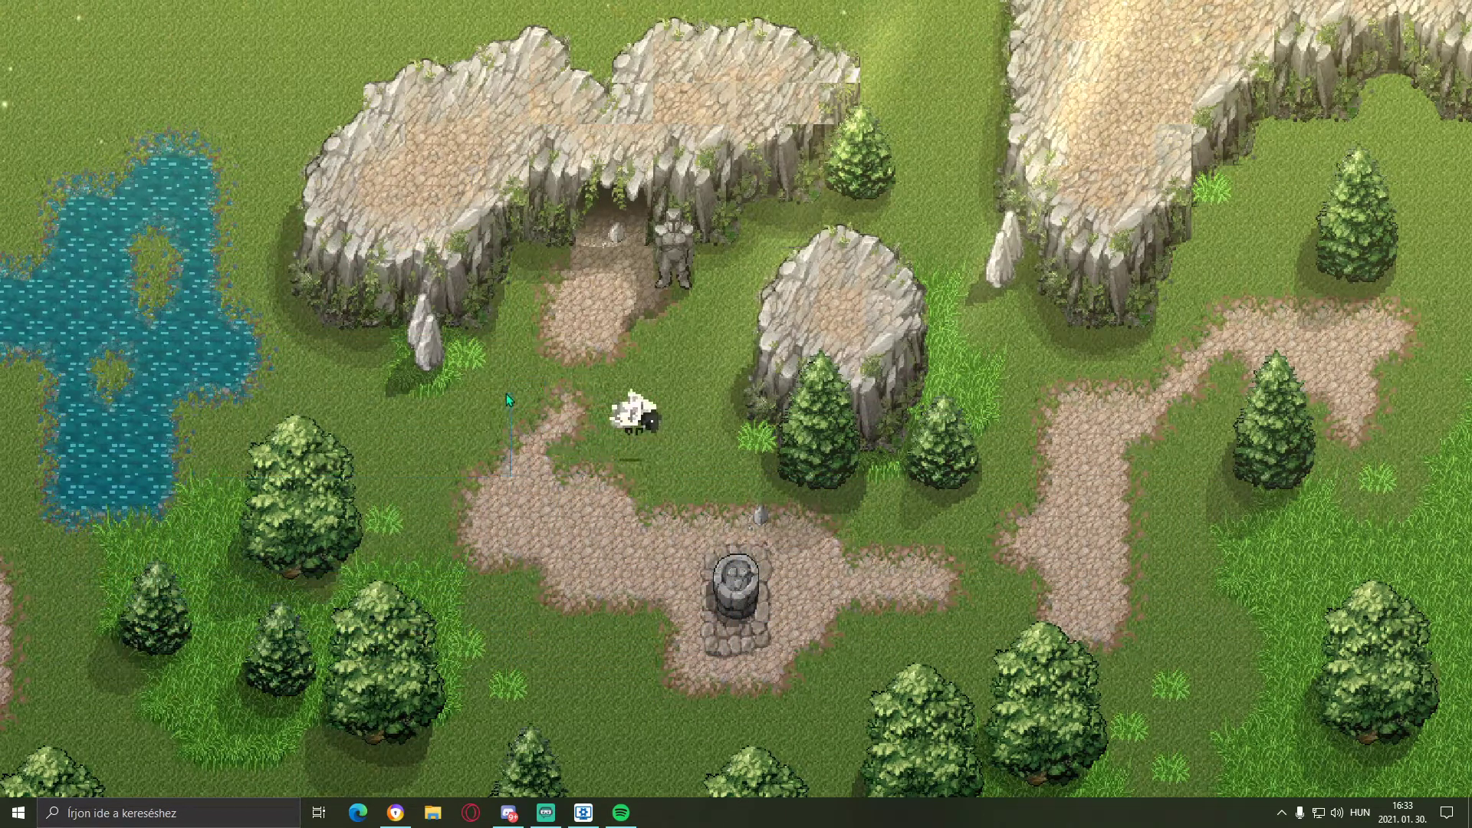
# Reopen Wallpaper Engine, search the Workshop for "Jojo" and look through the results
pyautogui.click(583, 813)
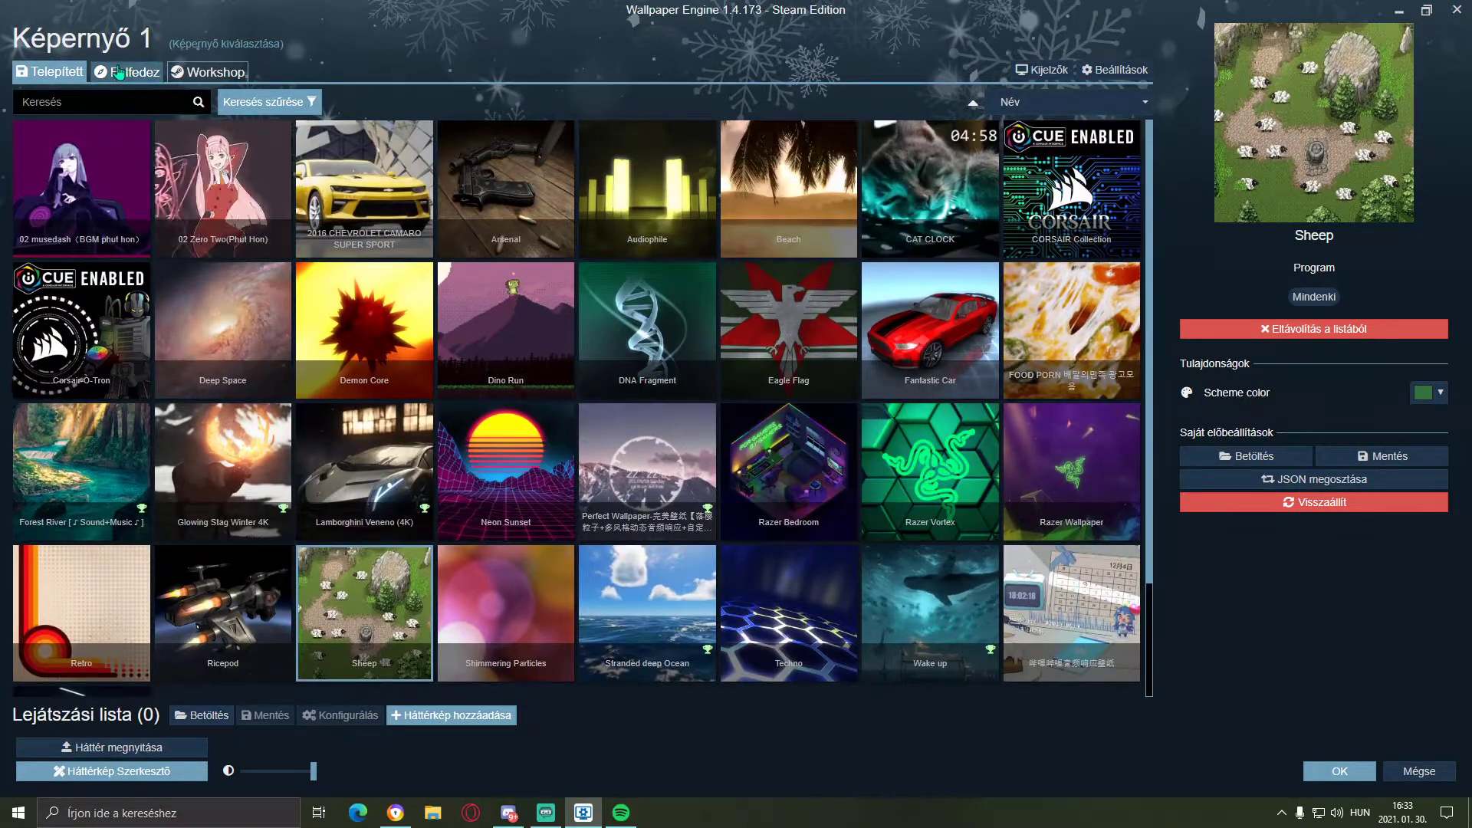
pyautogui.click(127, 71)
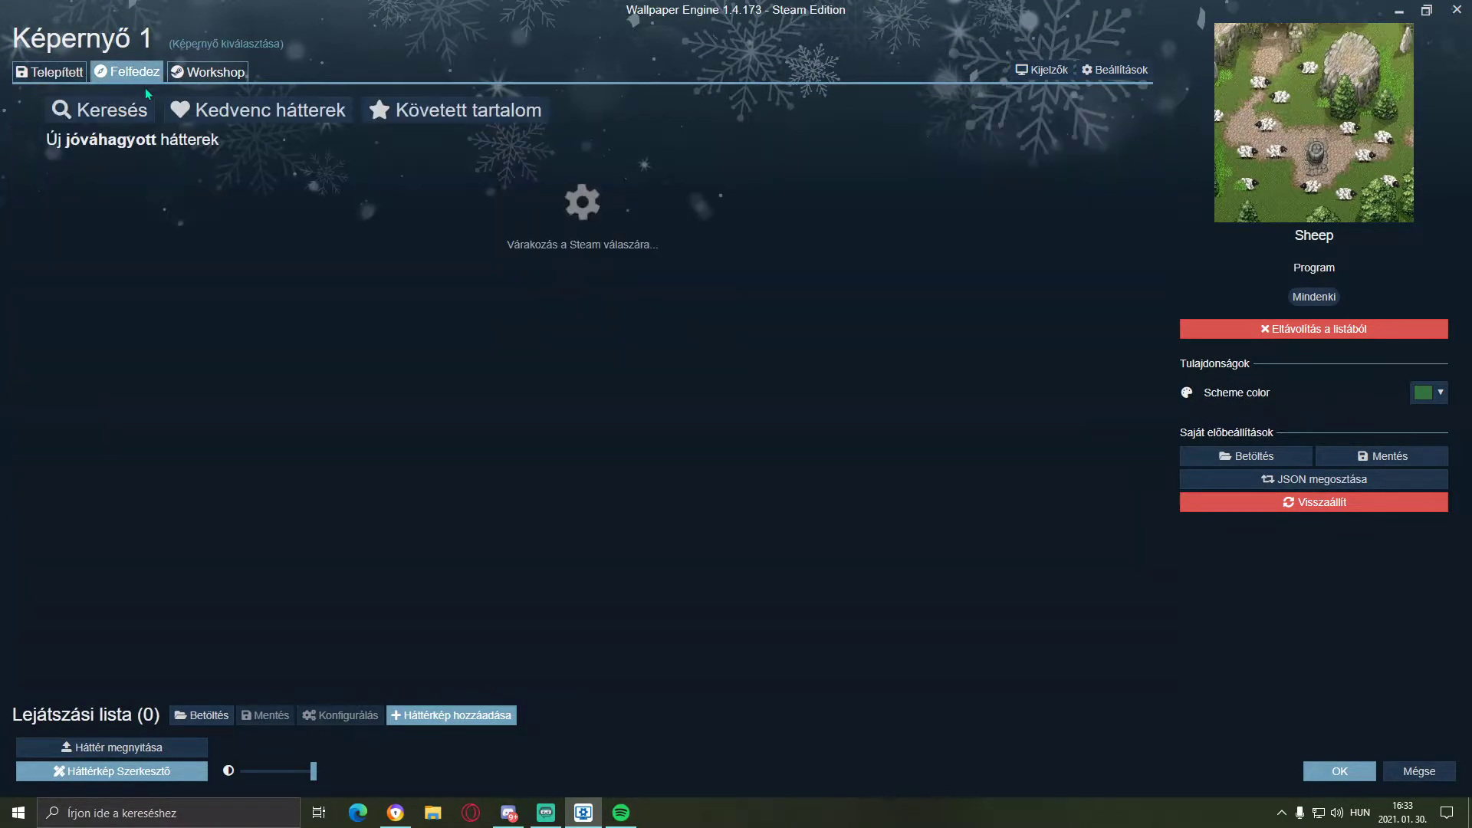
pyautogui.click(77, 111)
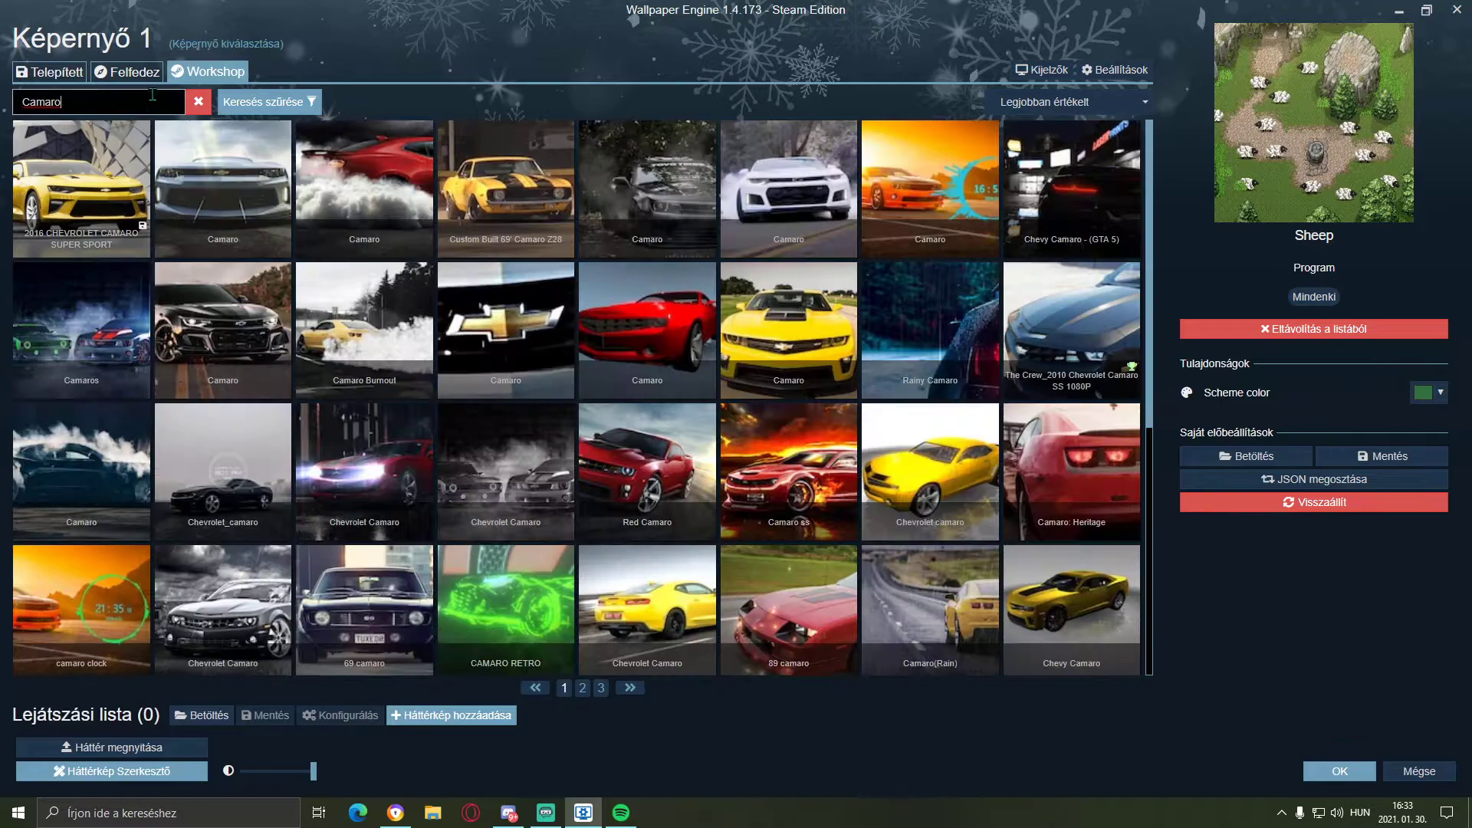
pyautogui.hotkey('ctrl', 'a')
pyautogui.write('Jojo')
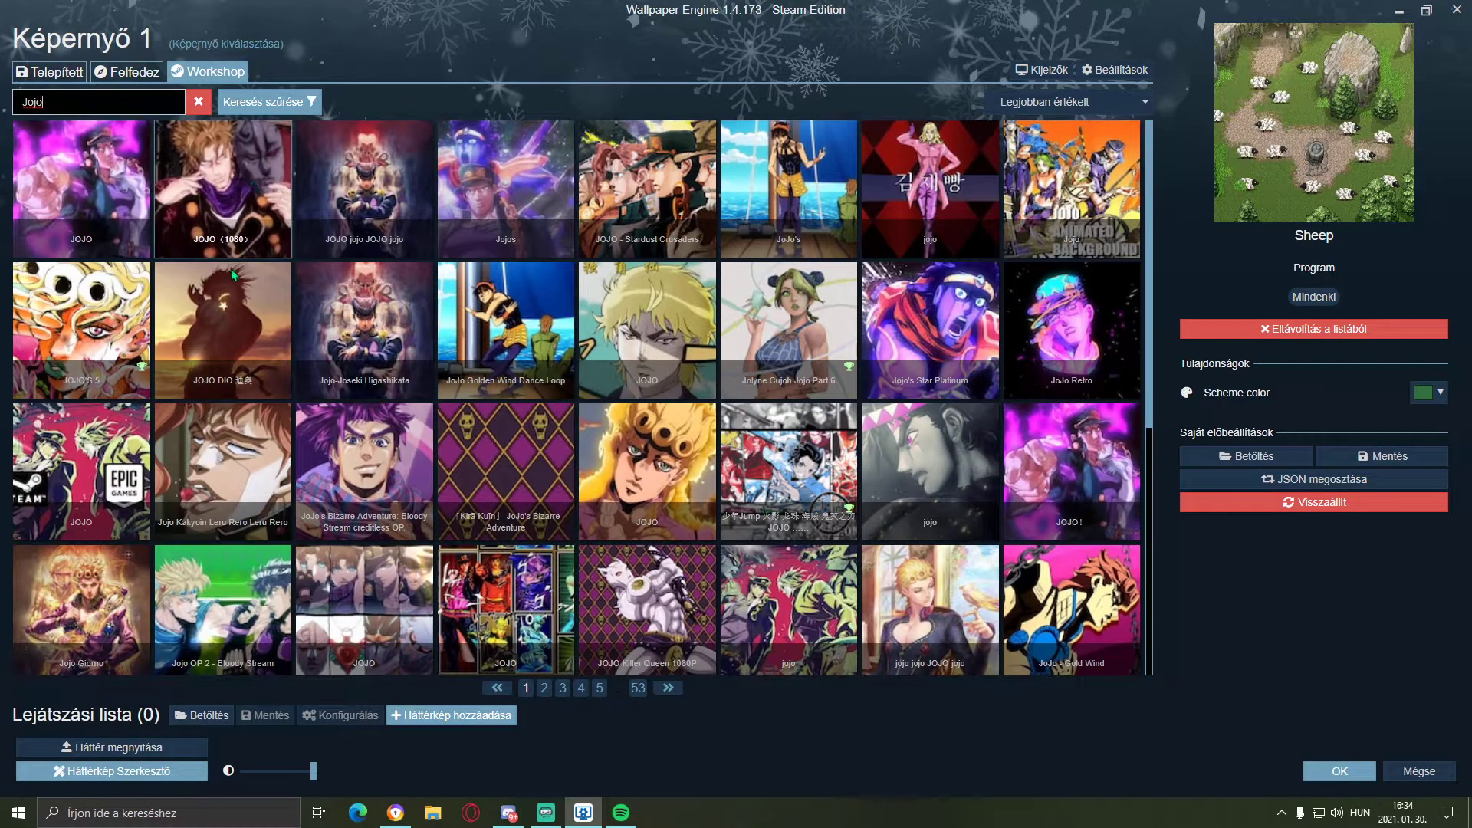
pyautogui.scroll(-5, 550, 279)
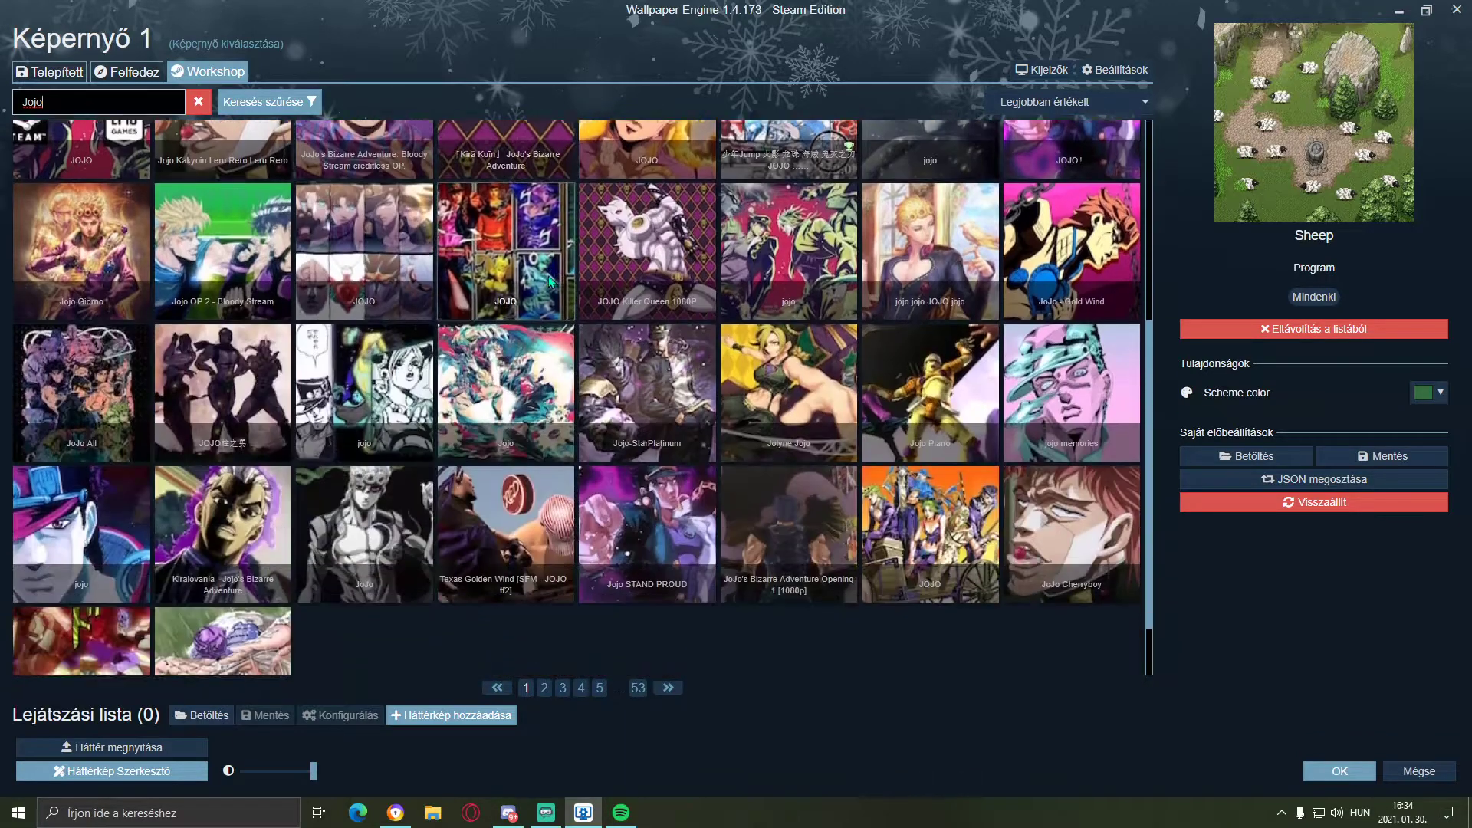
pyautogui.scroll(5, 496, 527)
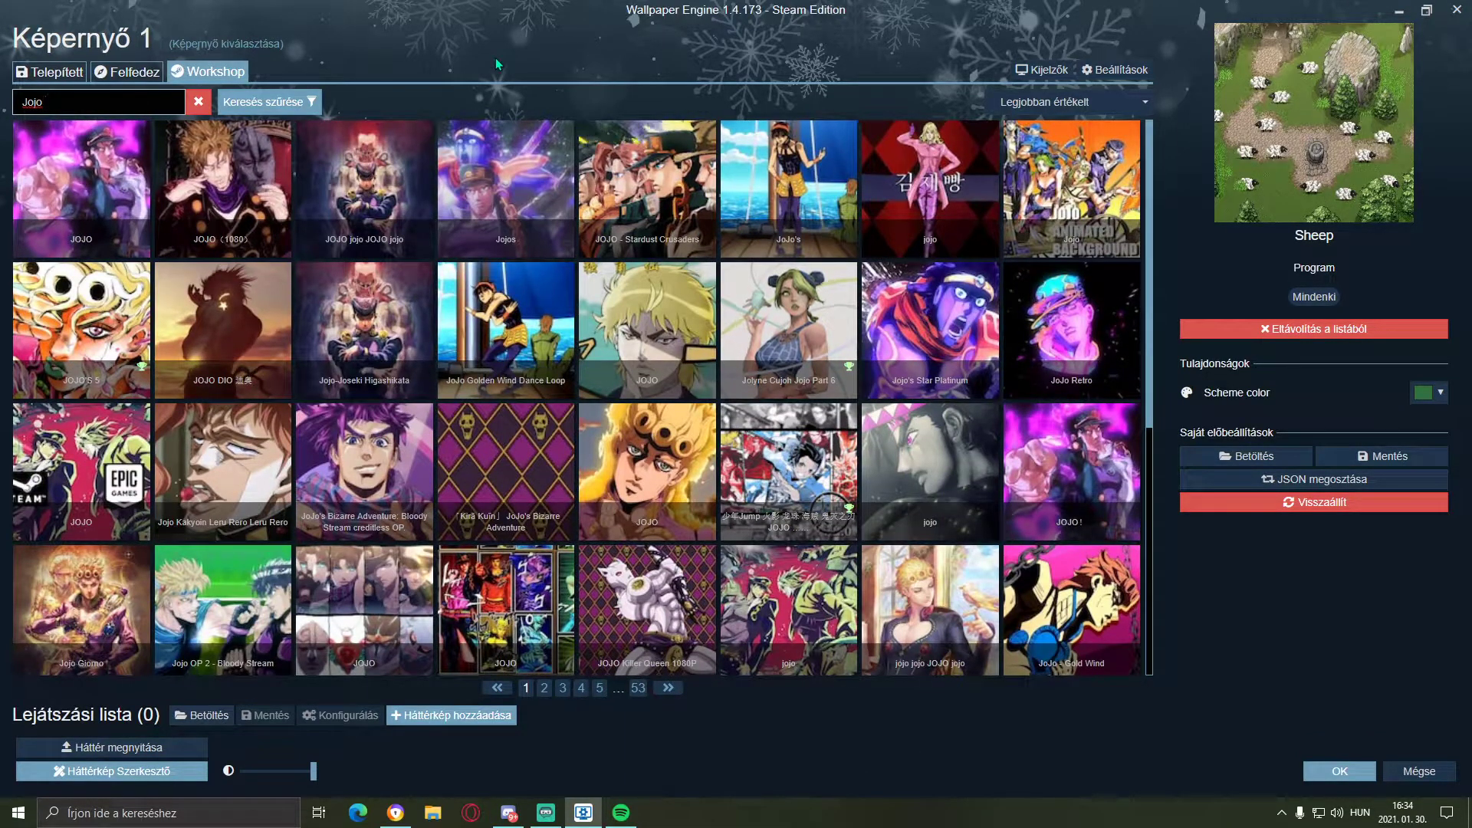
# Extend the Workshop search to "Jojo Bizarre Adventure" and play the preview video of the Kiralovania - Jojo's Bizarre Adventure wallpaper
pyautogui.write('Bizarre Adventure')
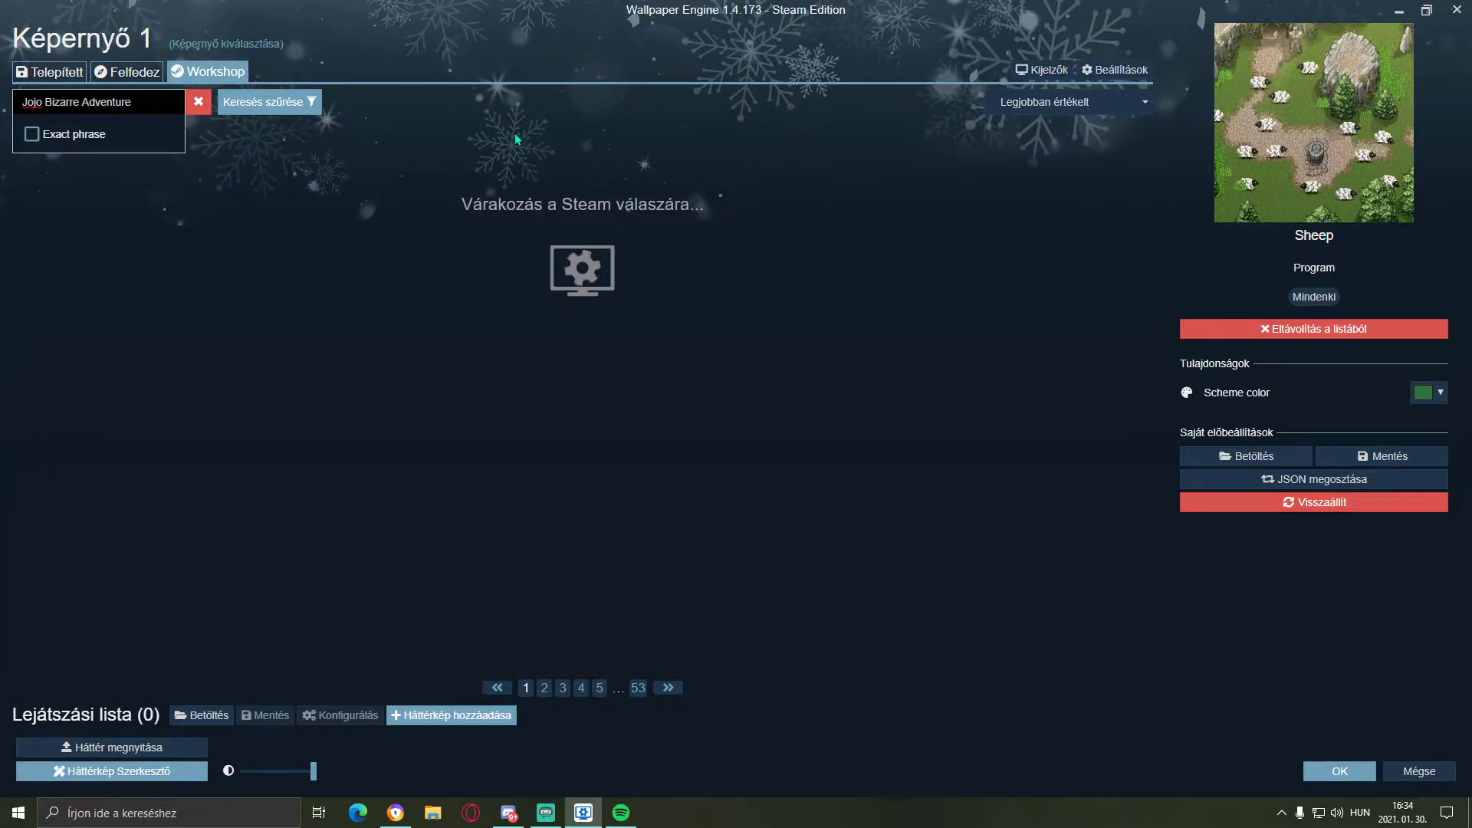
pyautogui.click(389, 36)
pyautogui.press('Escape')
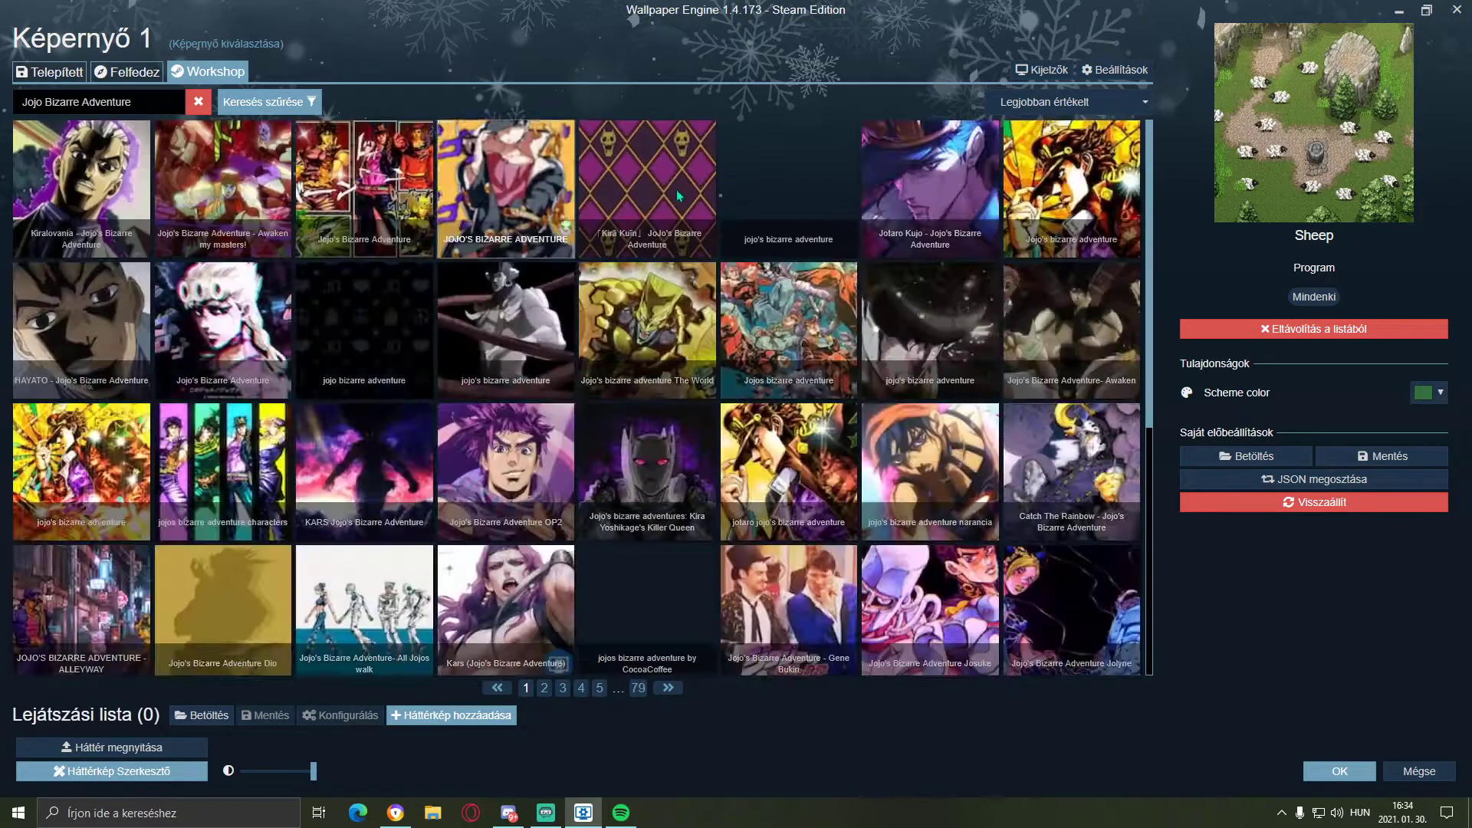
pyautogui.click(71, 196)
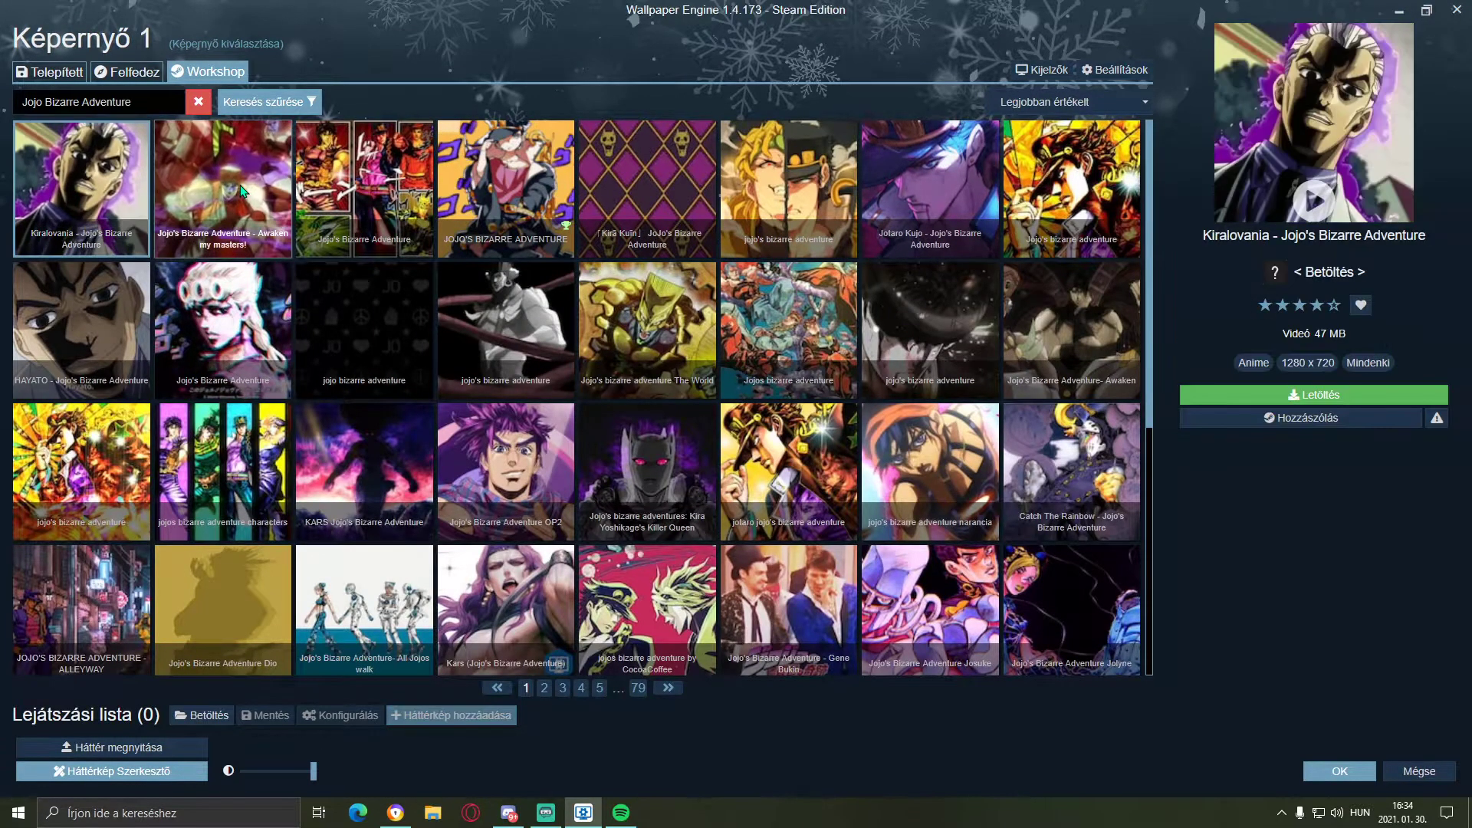
pyautogui.click(1335, 202)
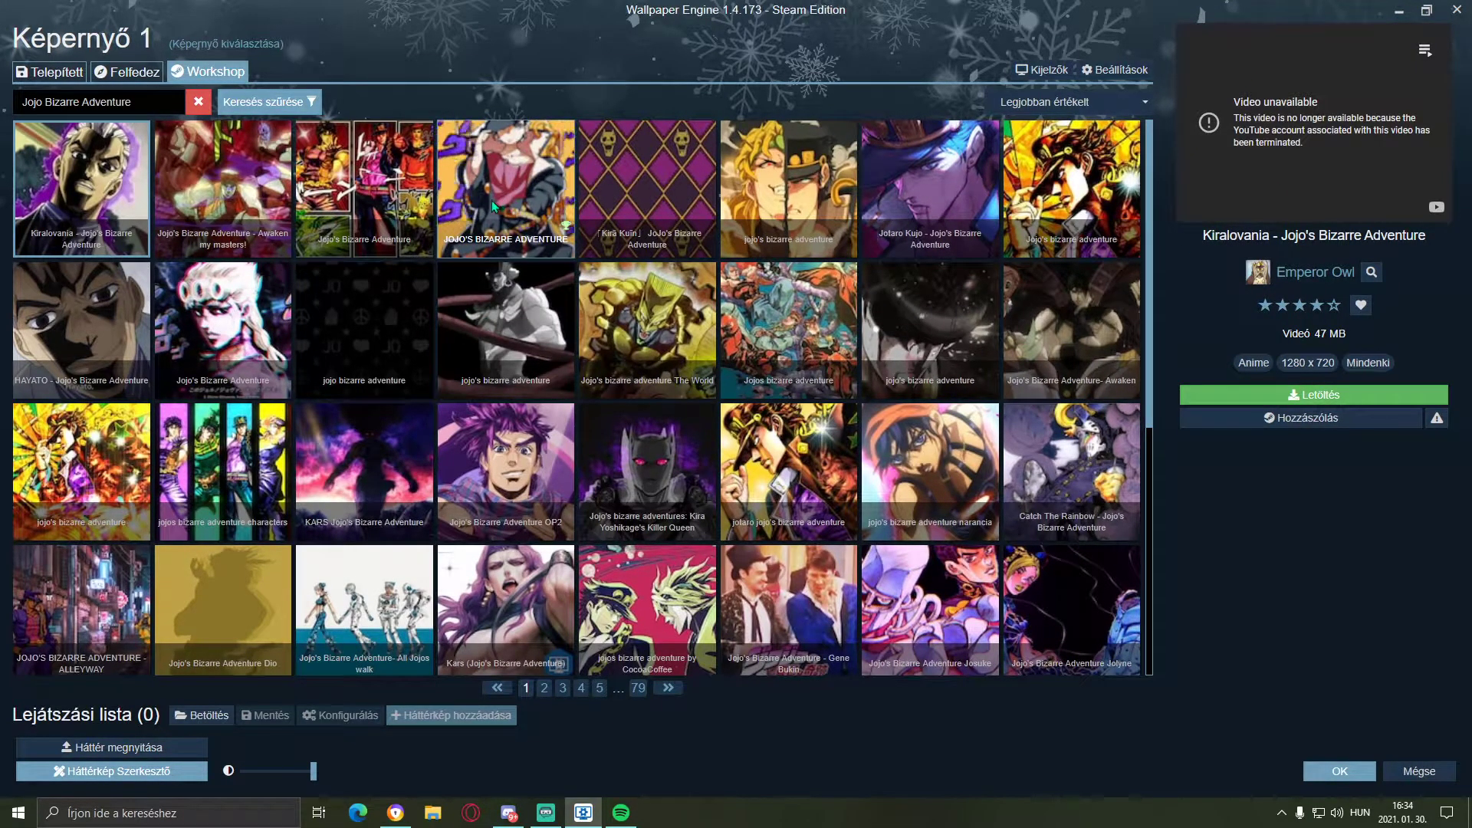
# Find the Jojo's Bizarre Adventure Intro wallpaper in the results and play its preview video
pyautogui.scroll(-5, 430, 484)
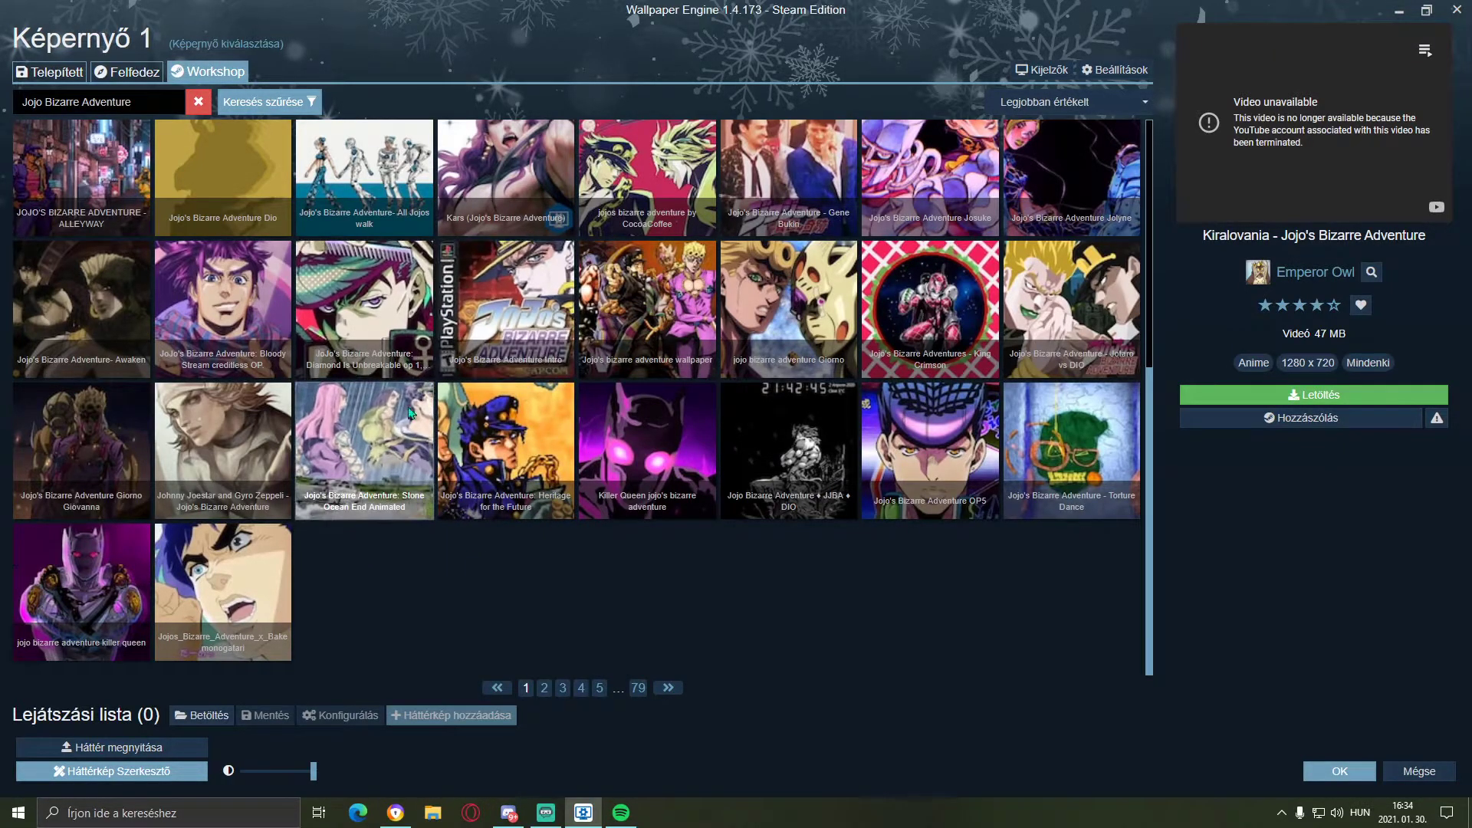
pyautogui.click(485, 292)
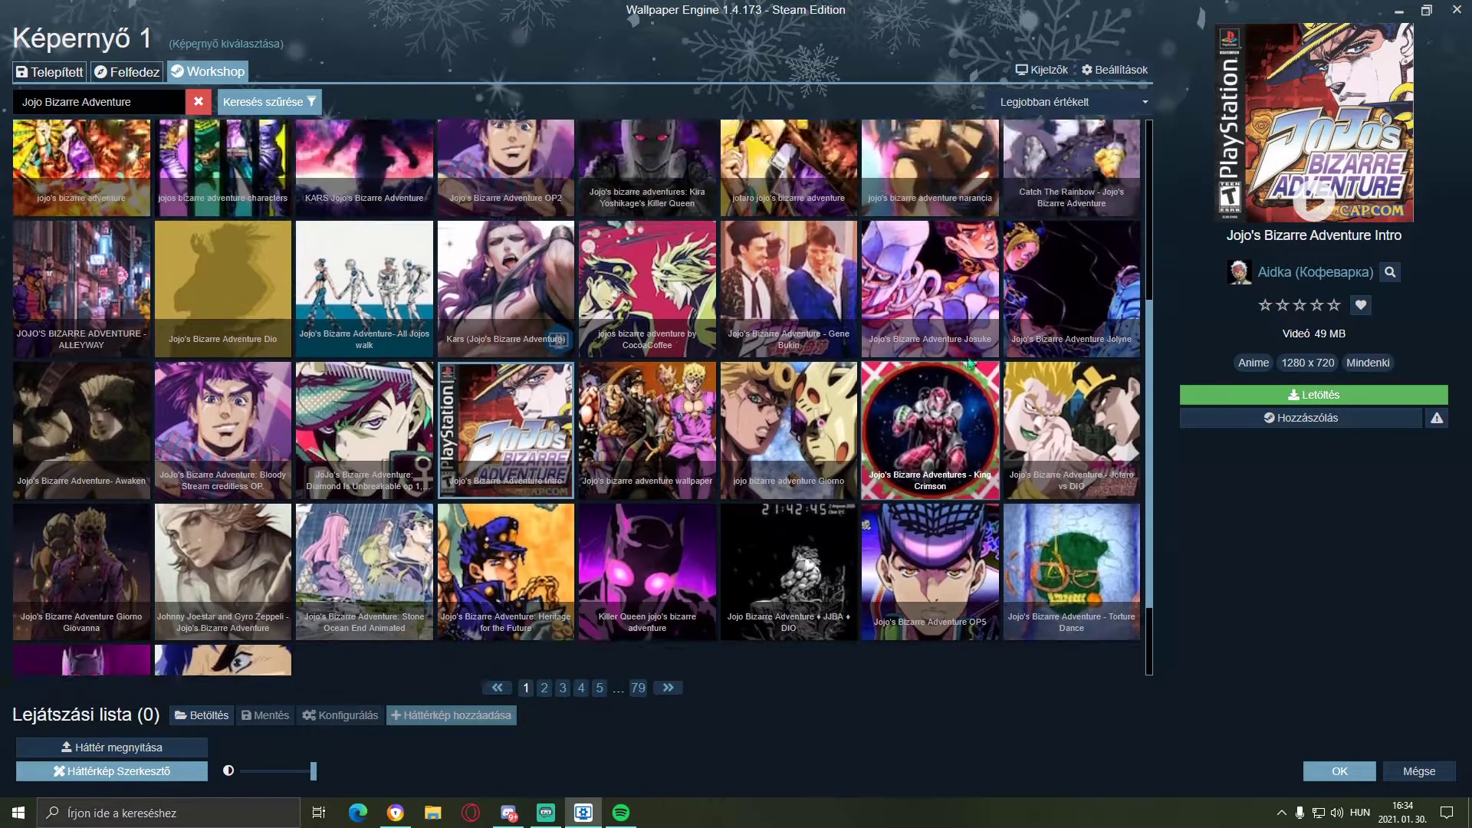
pyautogui.scroll(2, 971, 363)
pyautogui.click(1309, 201)
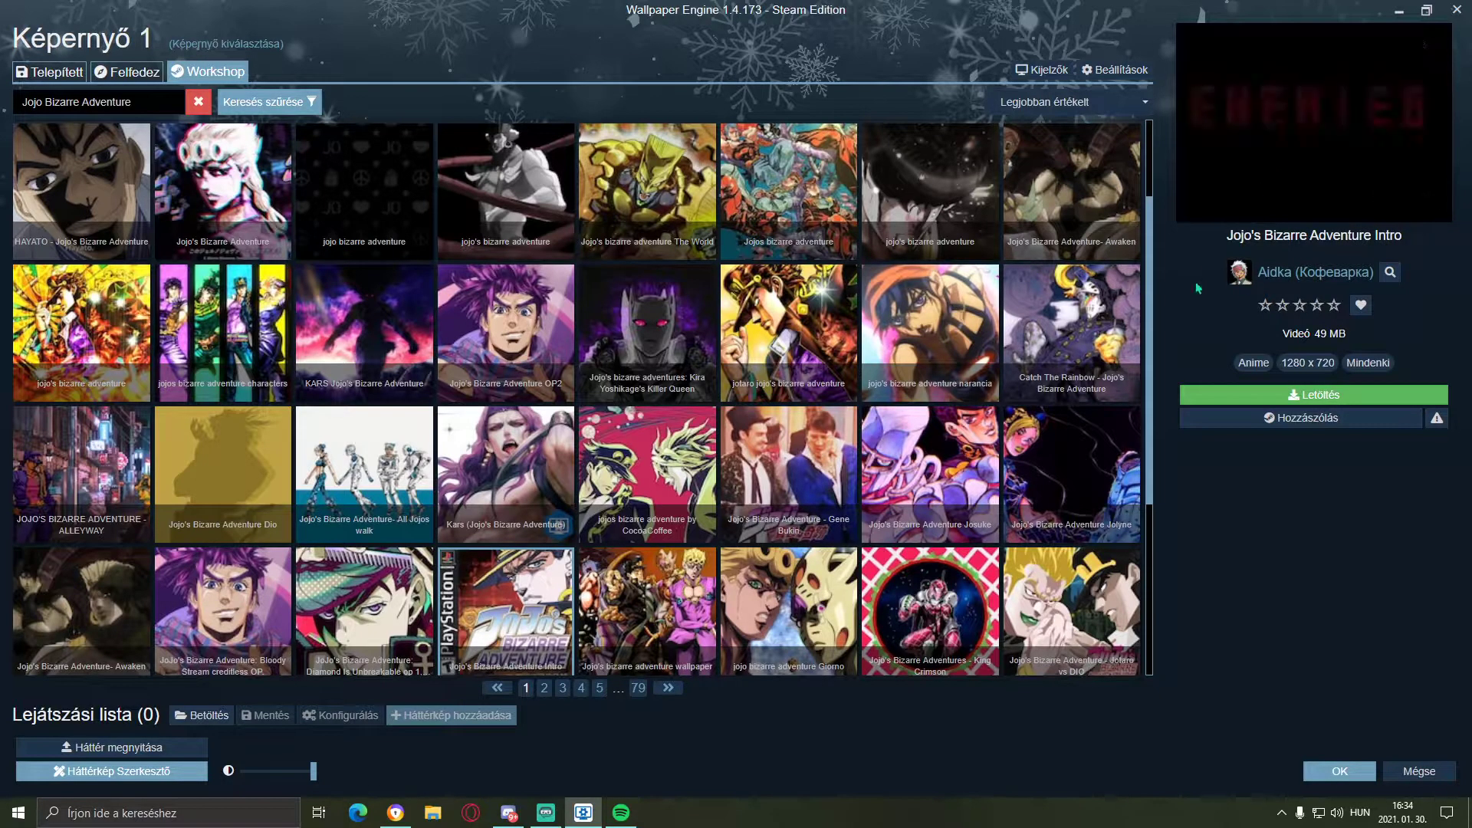
# View the details of the JOJO'S BIZARRE ADVENTURE scene wallpaper and of Kiralovania - Jojo's Bizarre Adventure
pyautogui.scroll(1, 639, 208)
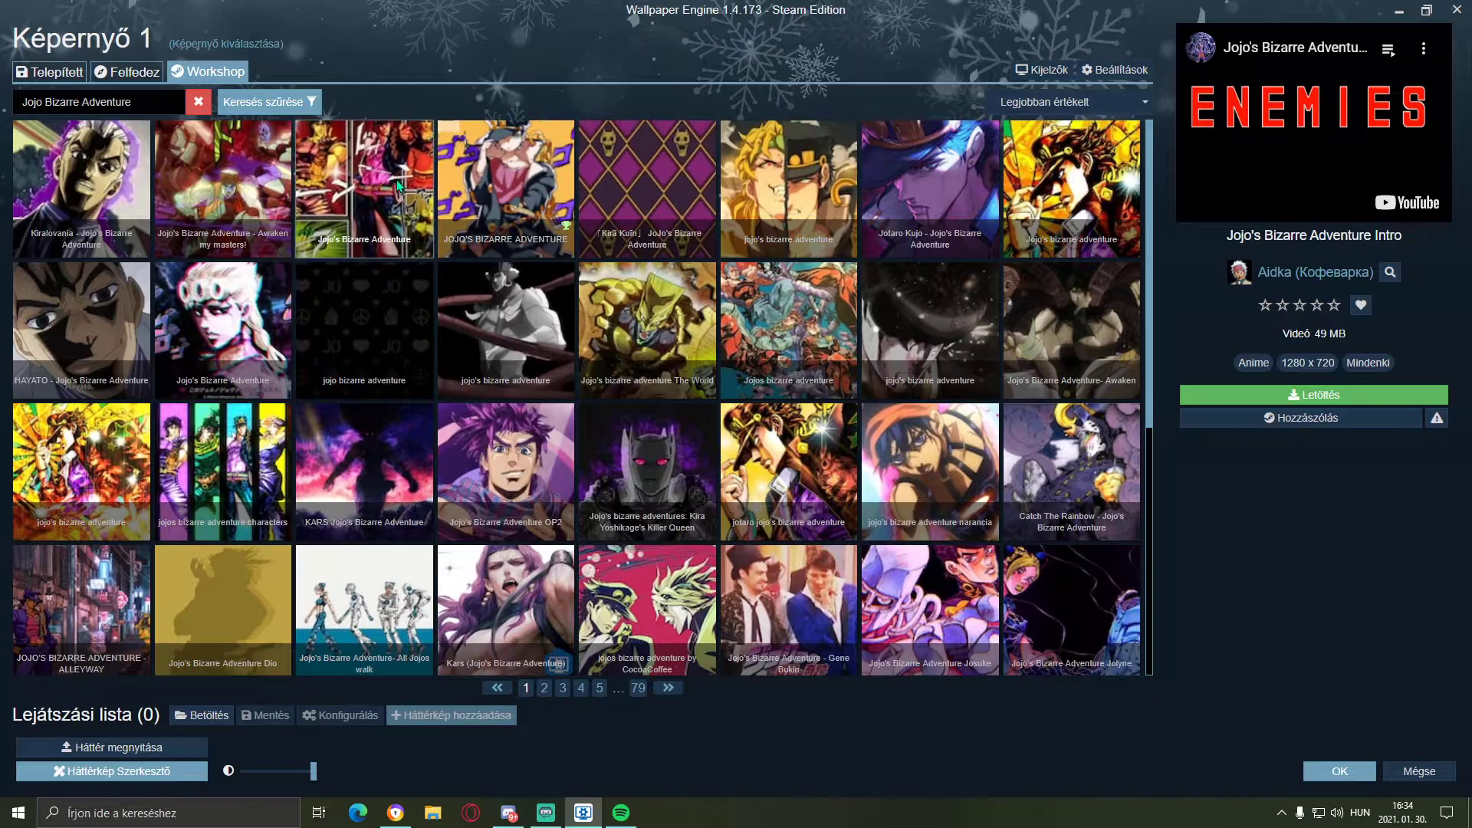
pyautogui.click(510, 198)
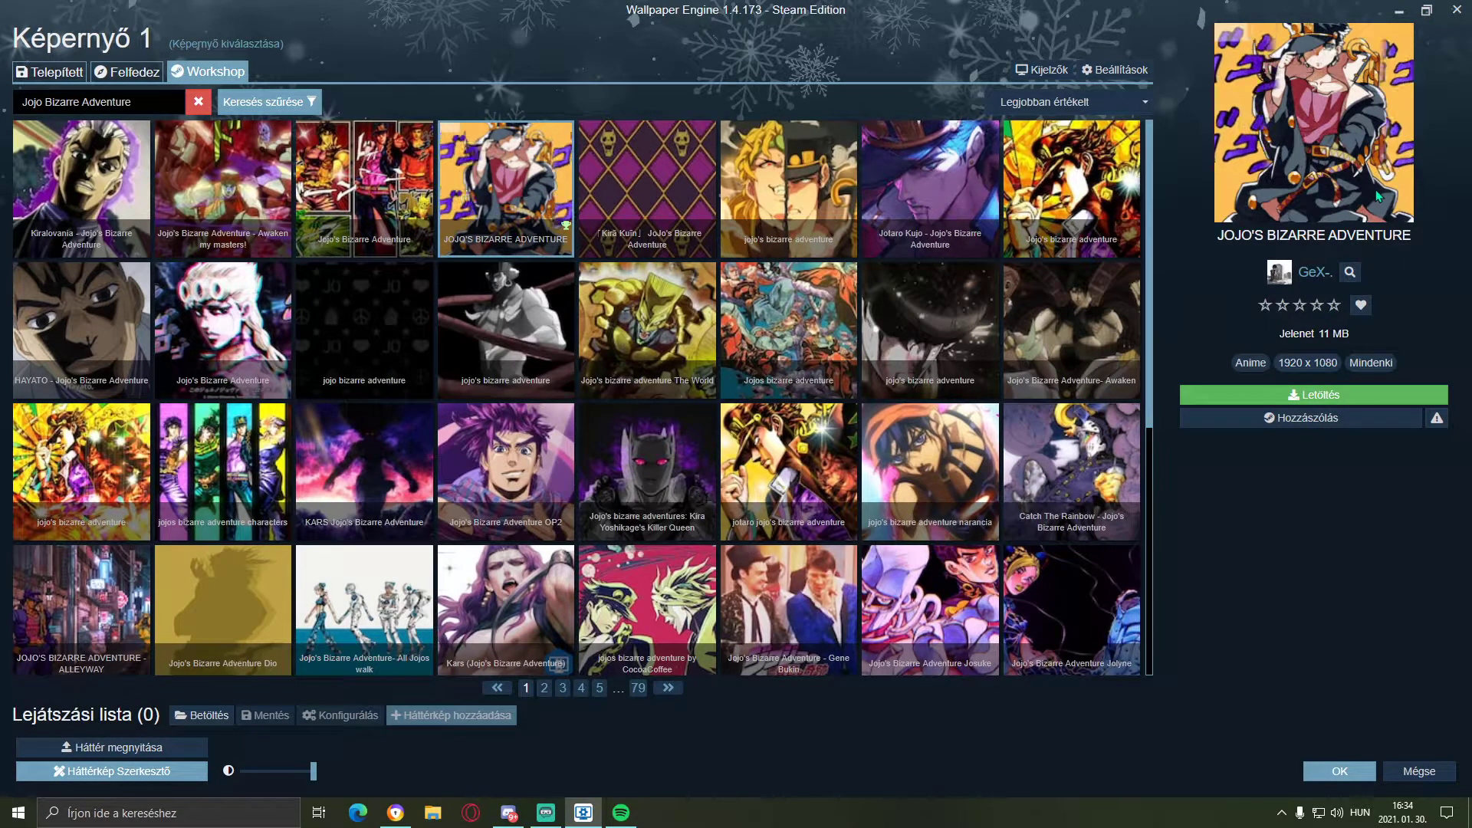
pyautogui.click(115, 207)
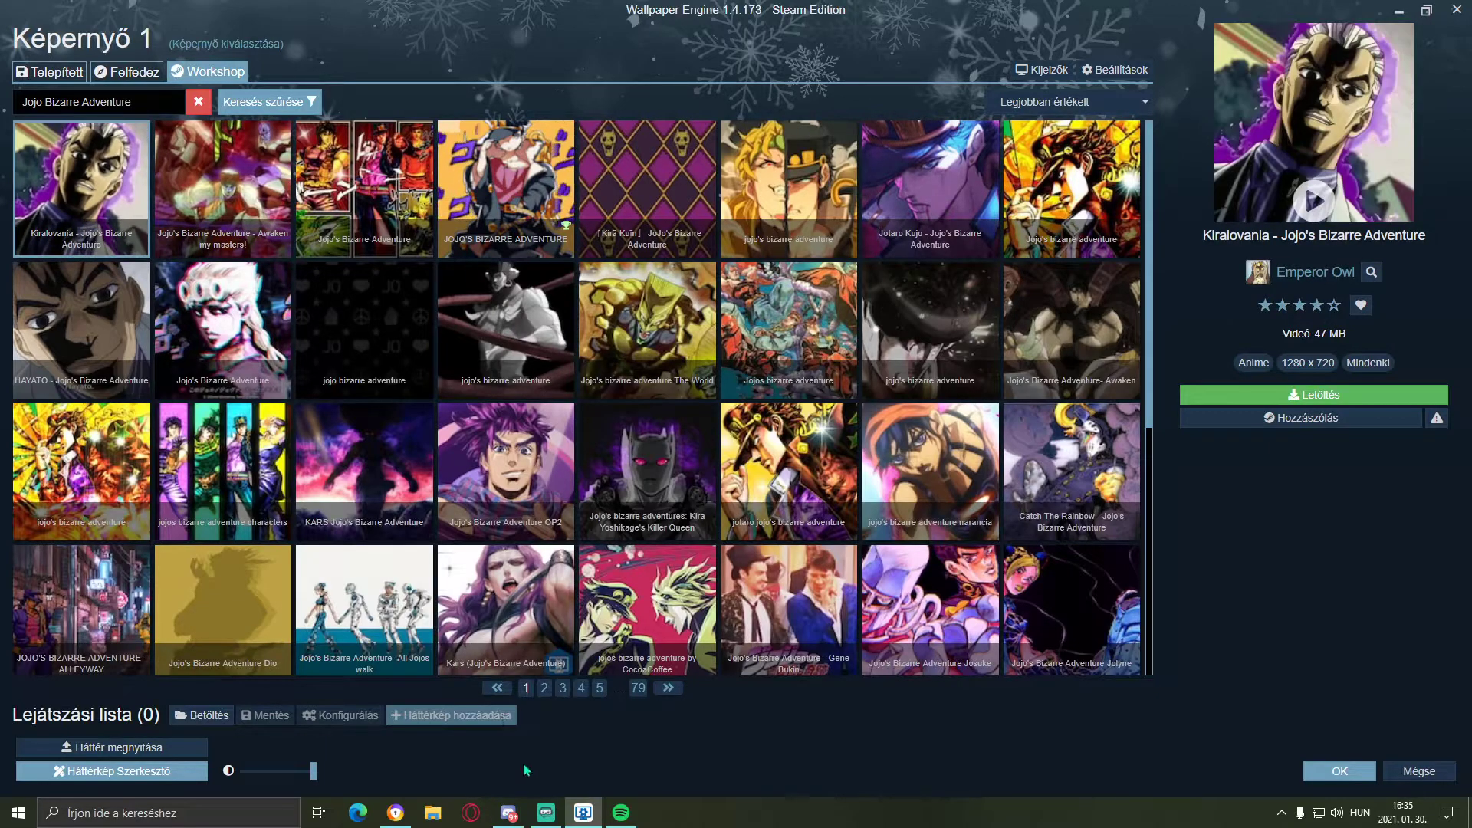
# Switch to the browser and enter "Jojo bizarre adventure" in a new tab to check the suggestions, and return to Wallpaper Engine
pyautogui.click(406, 822)
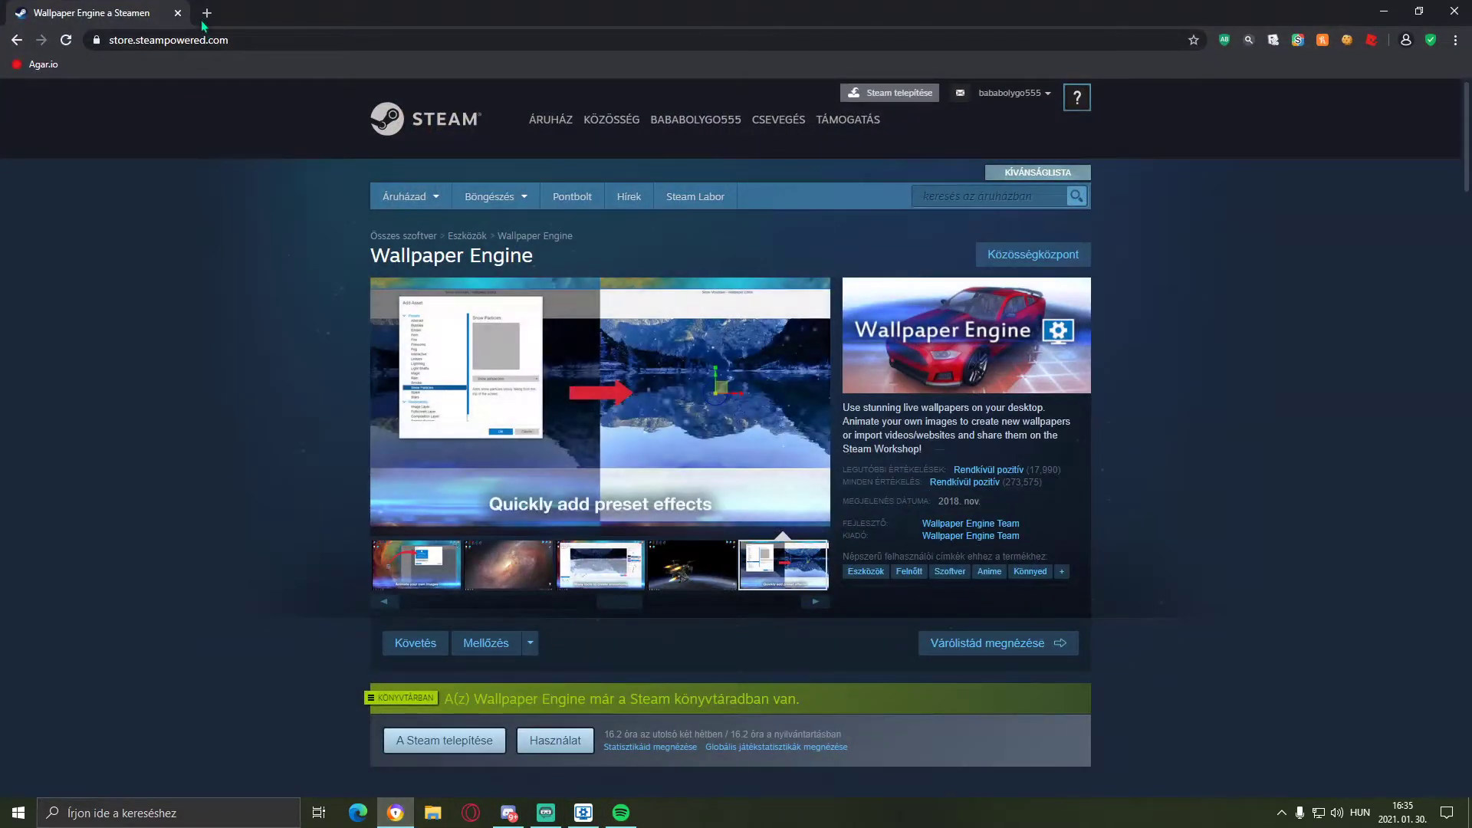
pyautogui.click(201, 16)
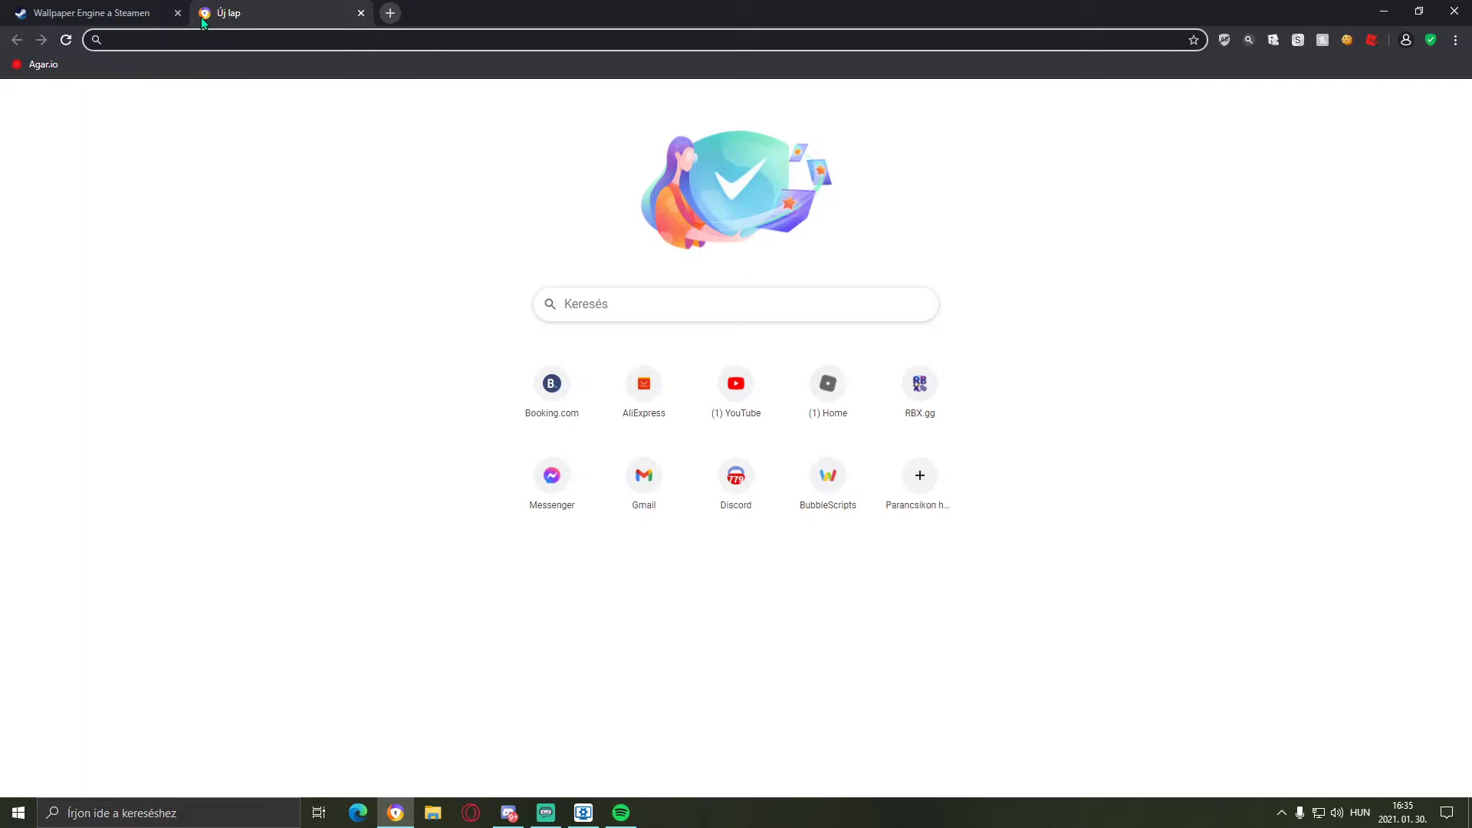
pyautogui.write('Jojo bizarre adventure')
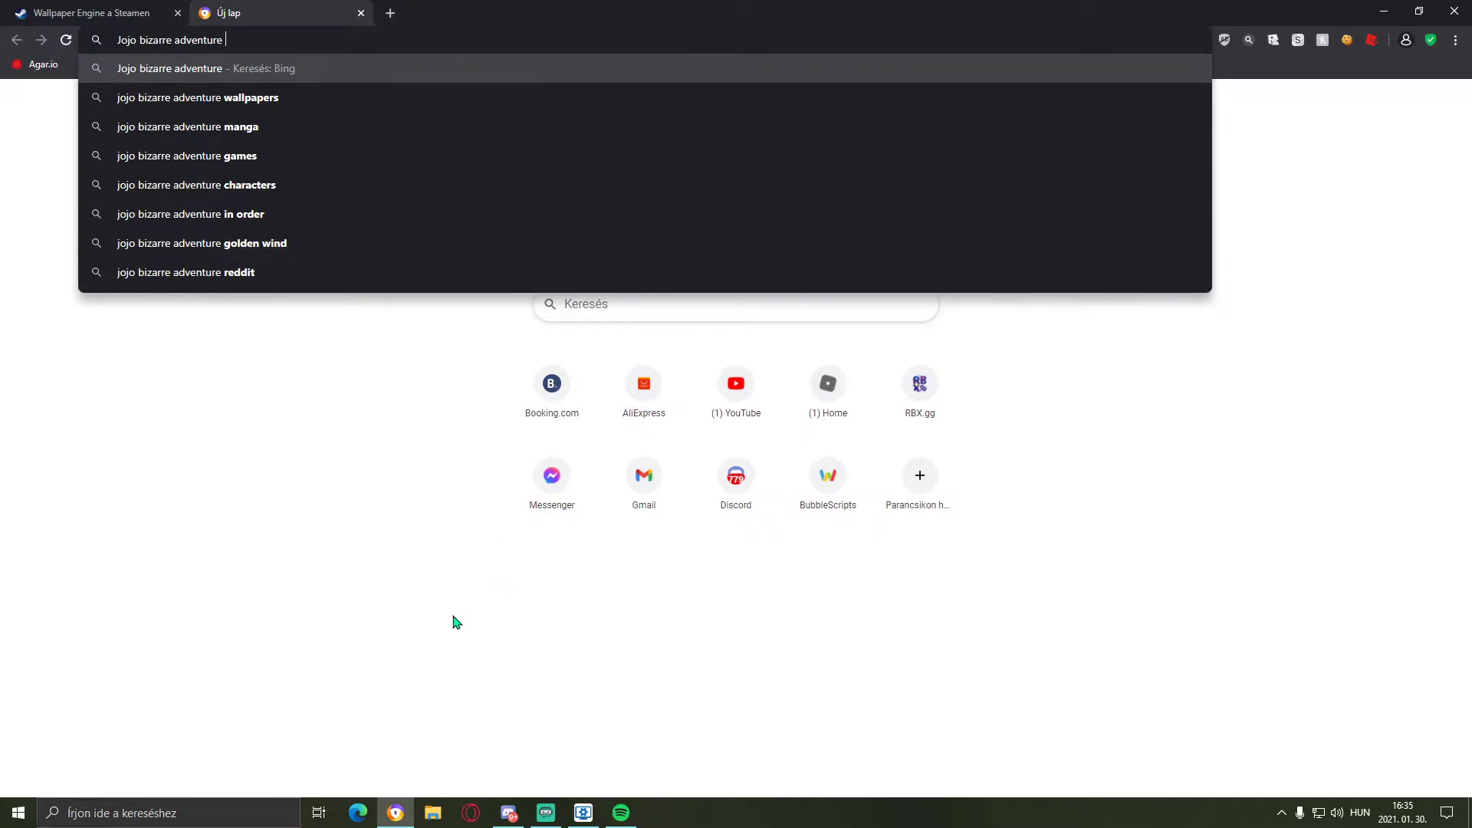
pyautogui.click(575, 729)
pyautogui.click(1400, 13)
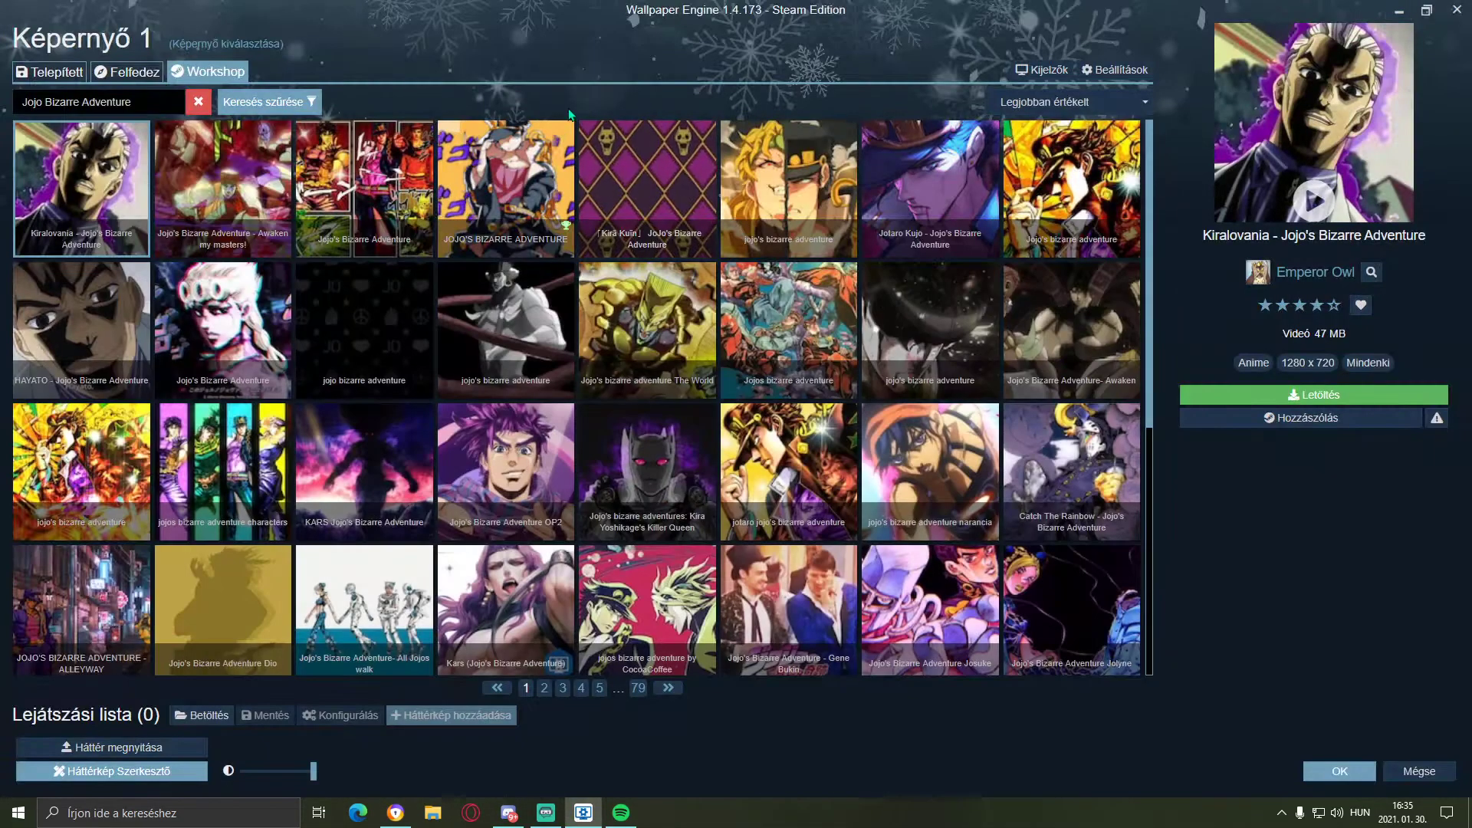
# Extend the Workshop search to "Jojo Bizarre Adventure golden wind"
pyautogui.click(159, 100)
pyautogui.write('golden')
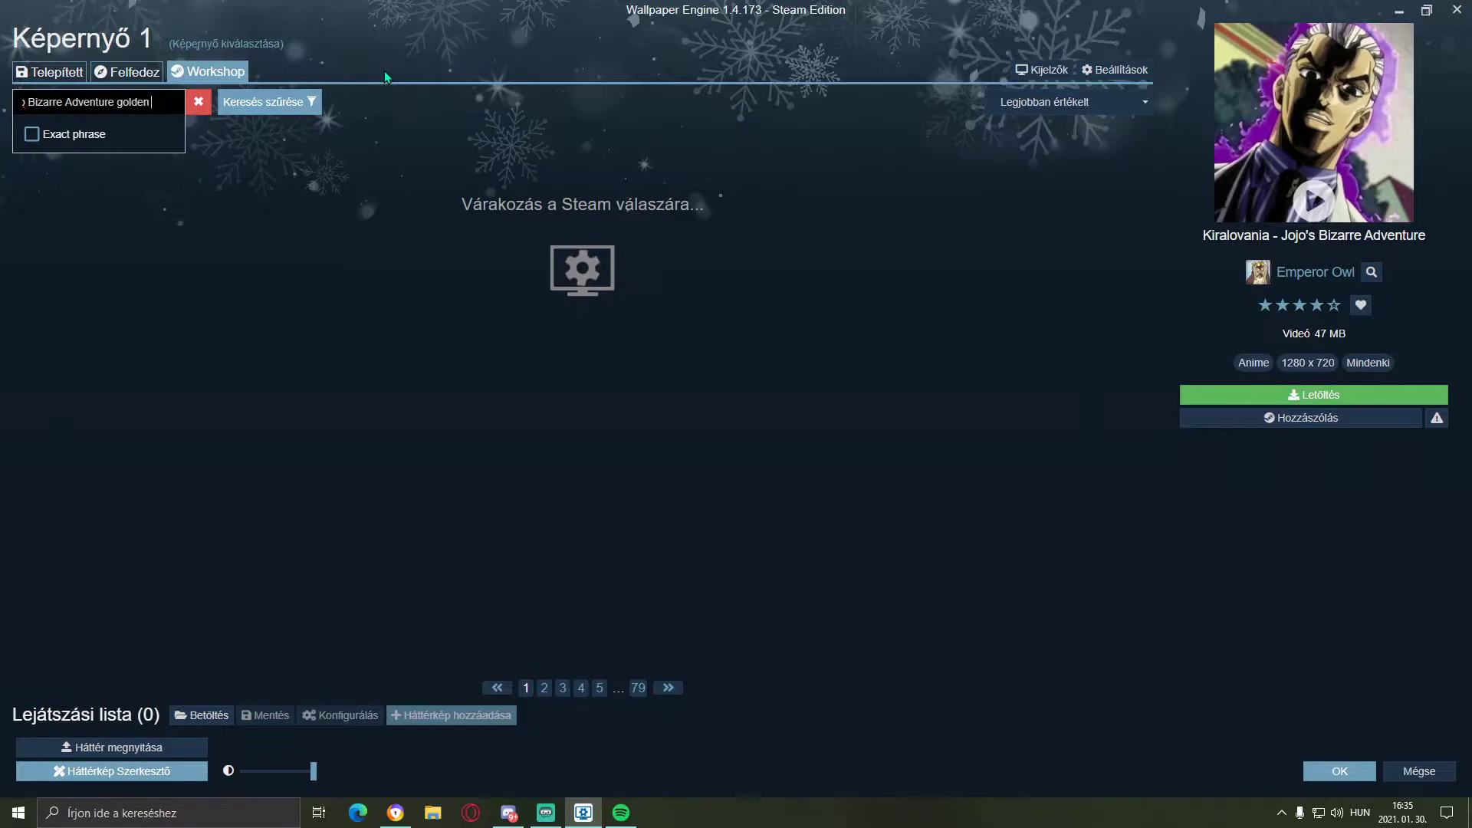
pyautogui.write(' wind')
pyautogui.click(420, 63)
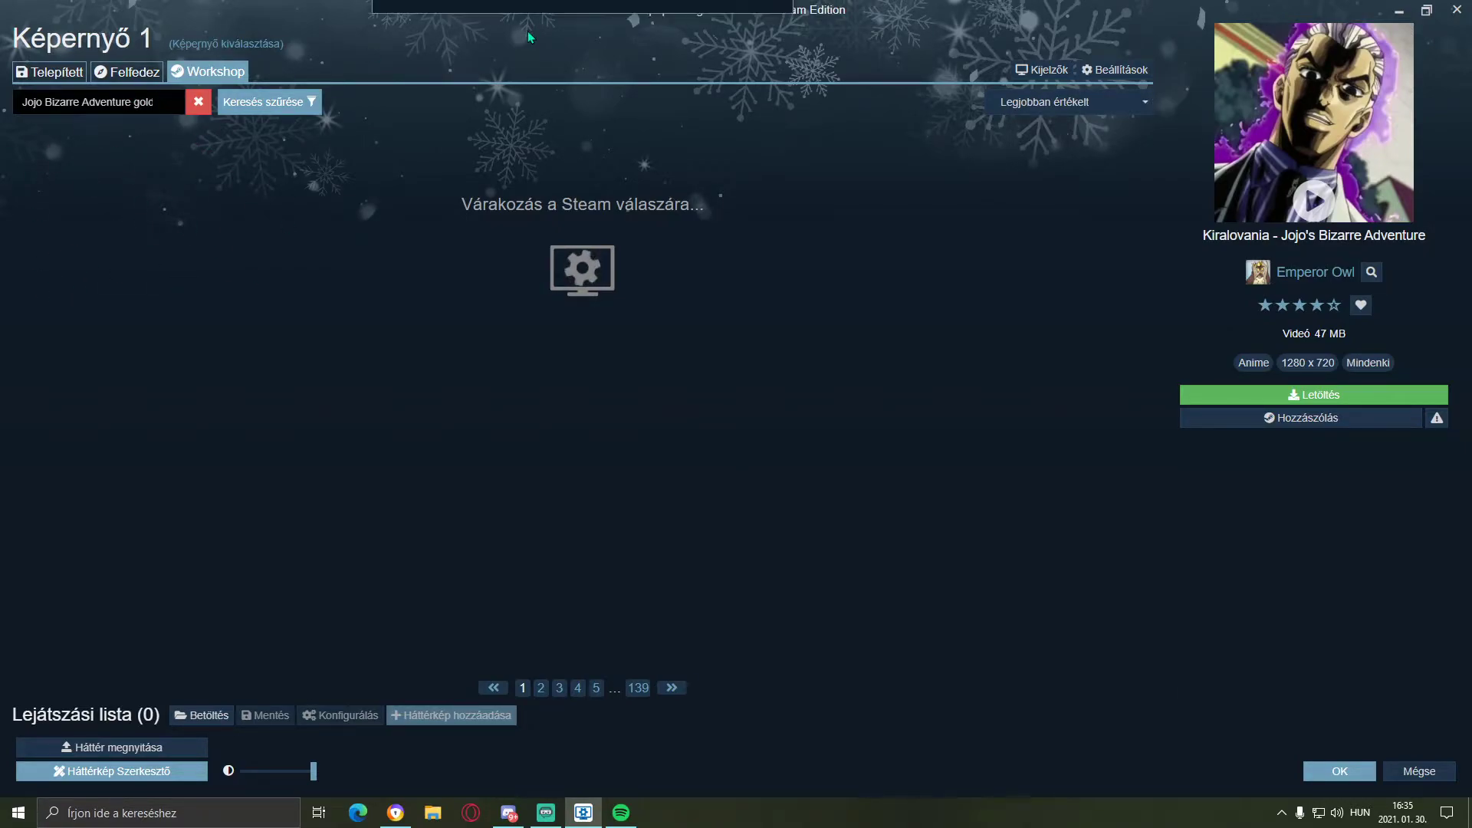
pyautogui.press('Escape')
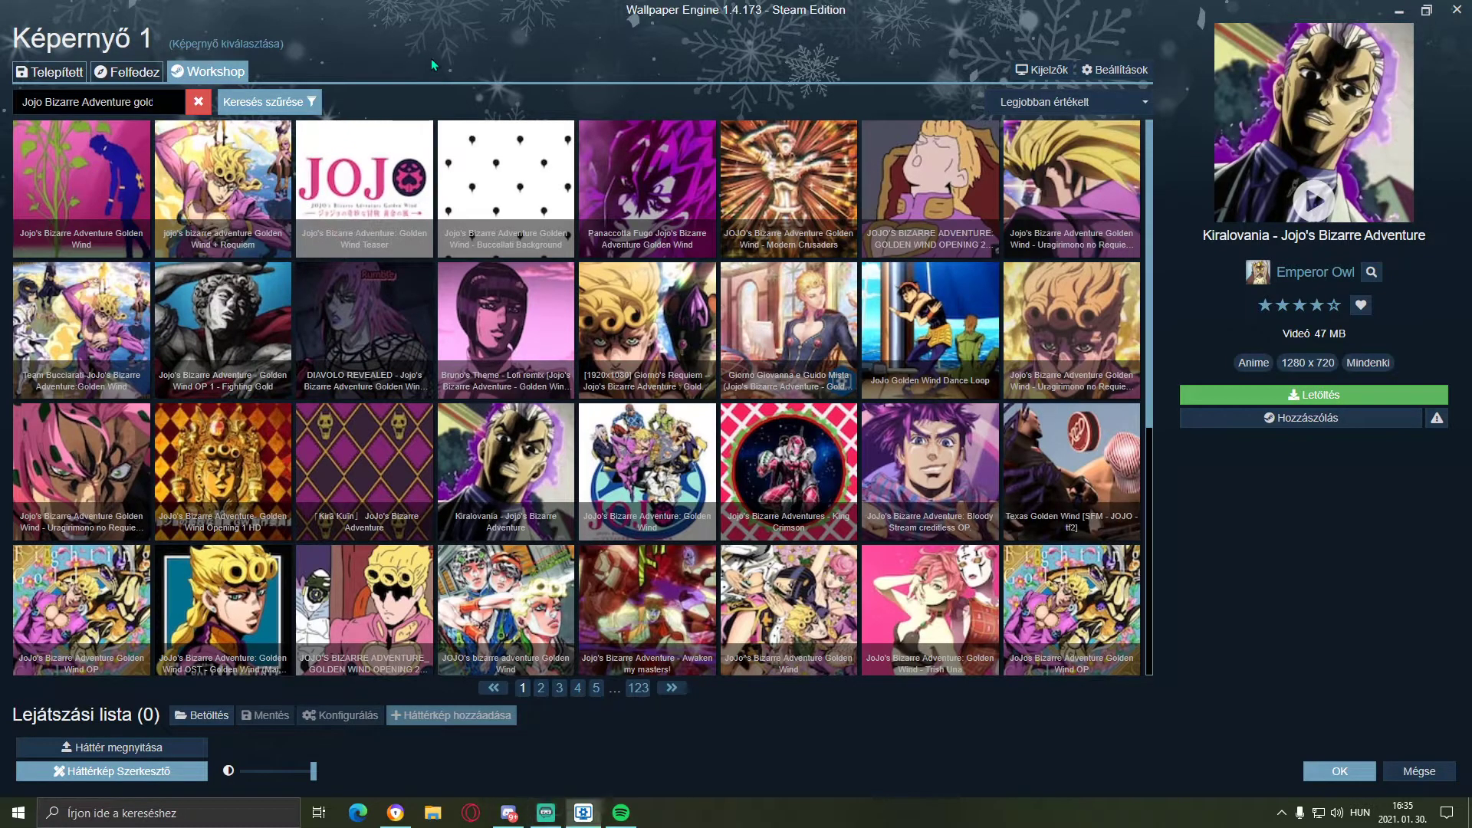
# View the details of Golden Wind + Requiem and download the Jojo's Bizarre Adventure Golden Wind video wallpaper
pyautogui.click(267, 179)
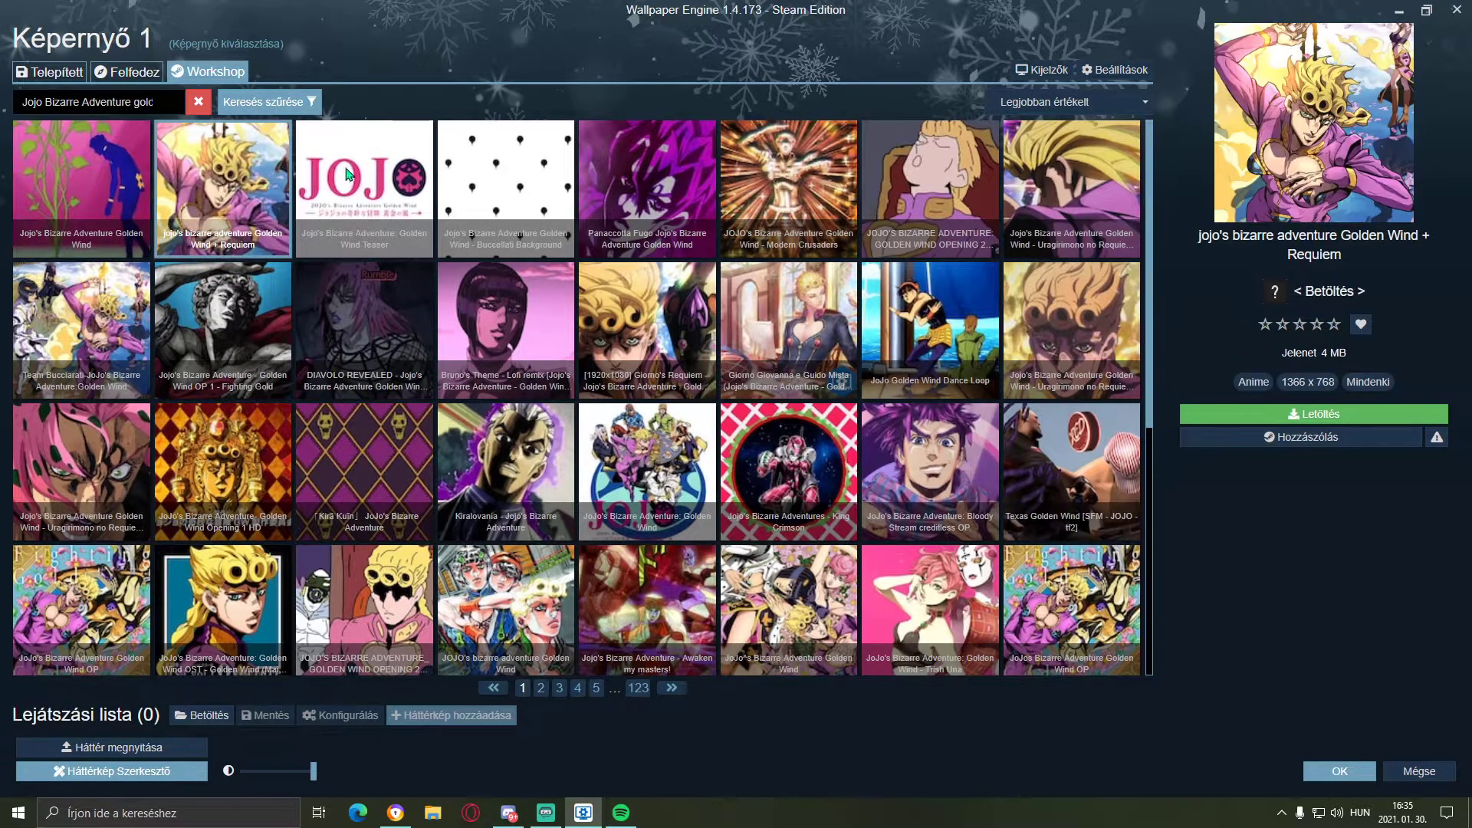
pyautogui.click(70, 181)
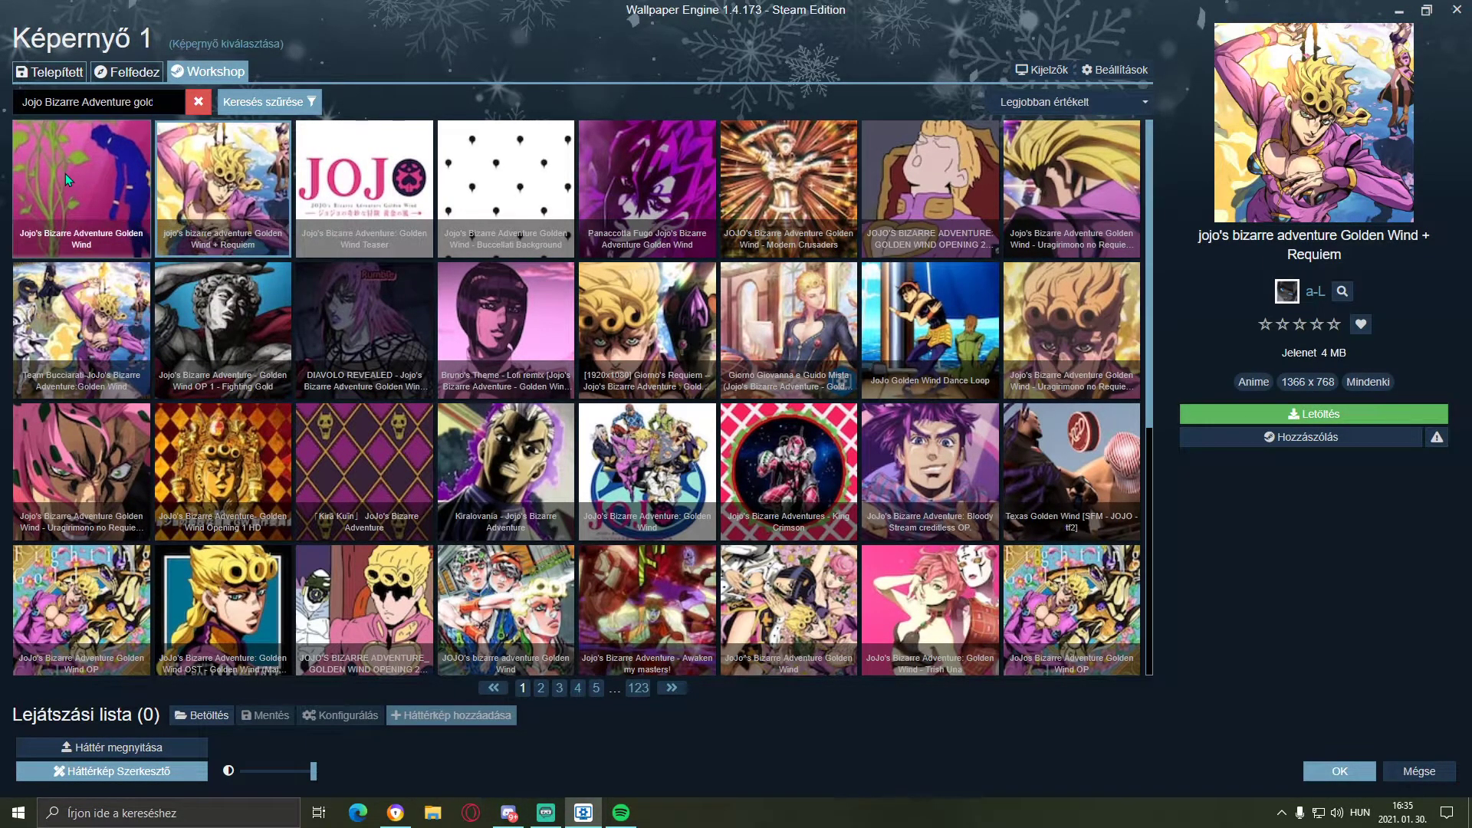
pyautogui.click(1223, 394)
# View the details of JoJo's Bizarre Adventure: Golden Wind OST - Golden Wind (Main Theme) and check the Golden Wind wallpaper's download progress
pyautogui.scroll(-2, 240, 468)
pyautogui.click(236, 428)
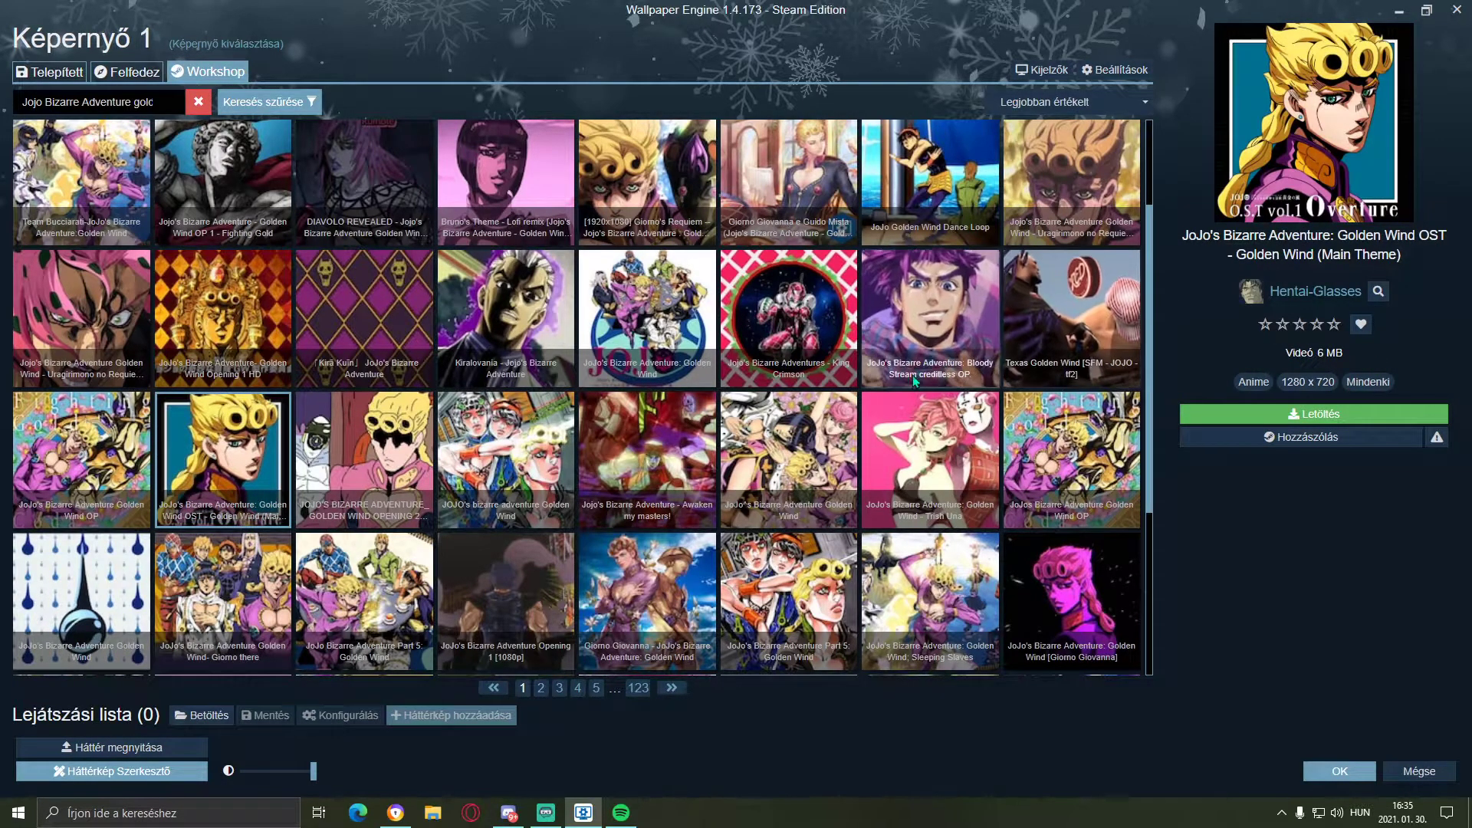
pyautogui.scroll(2, 241, 305)
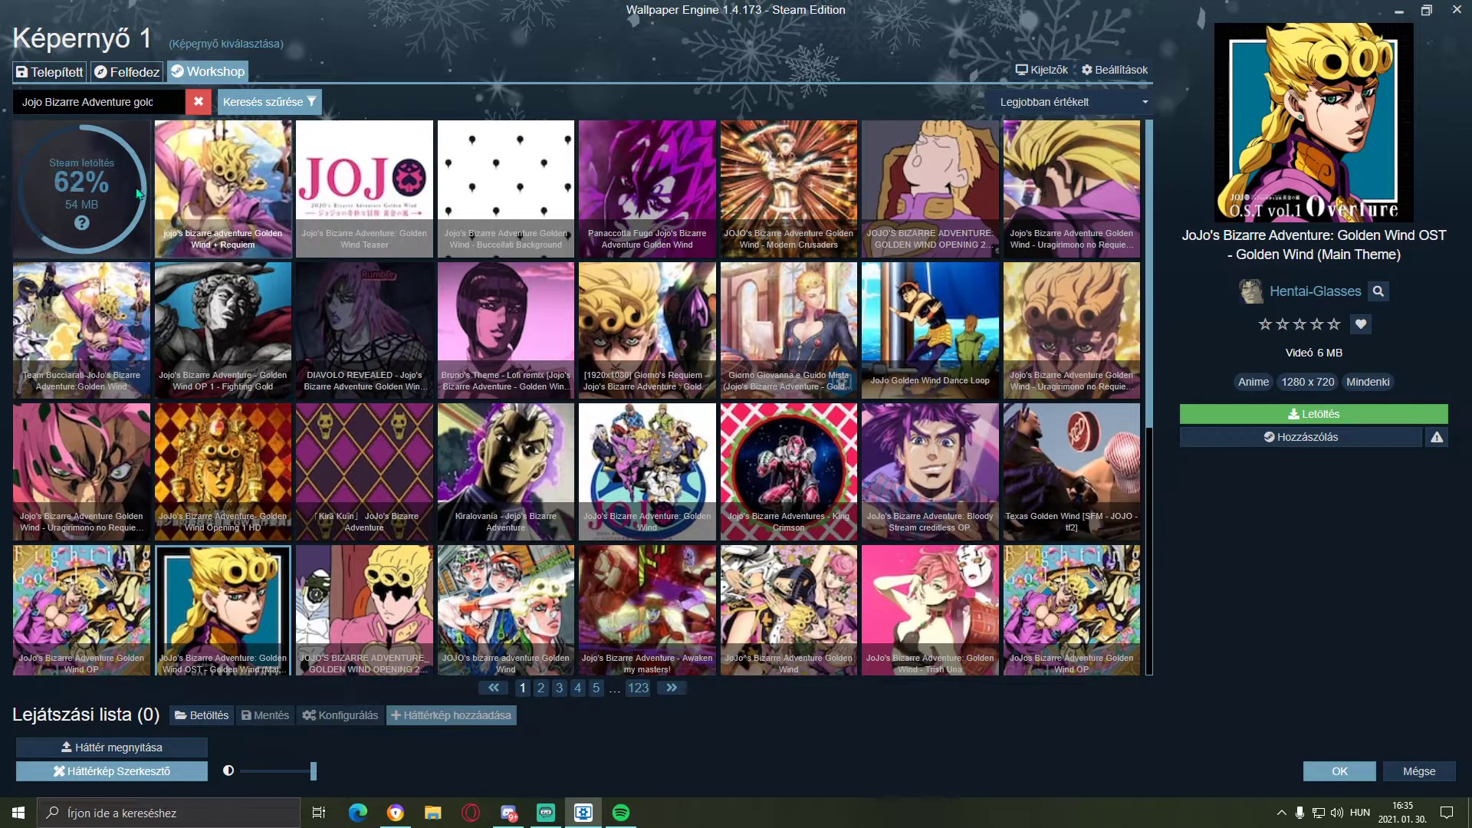
pyautogui.click(105, 175)
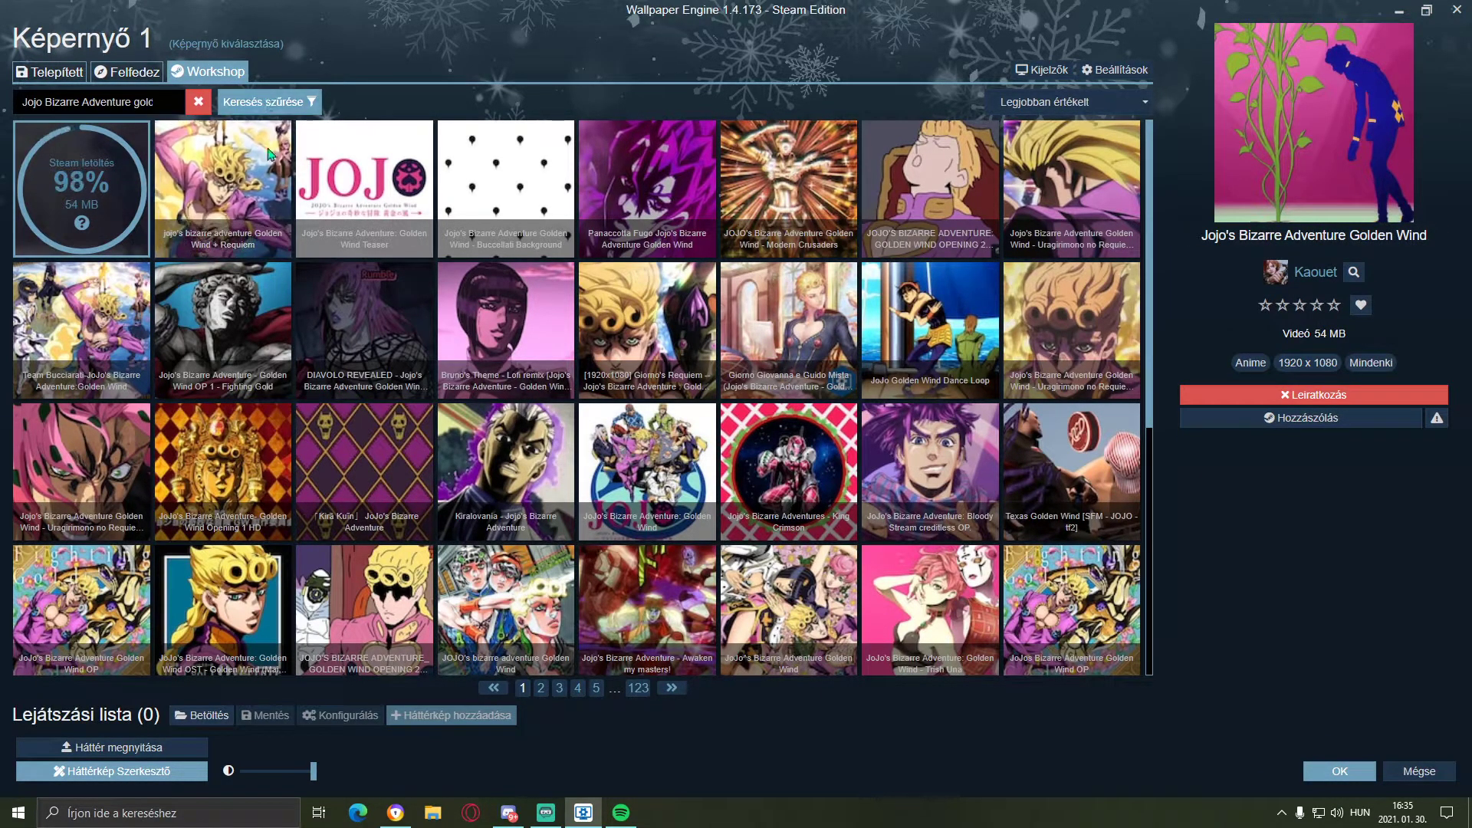
pyautogui.click(202, 611)
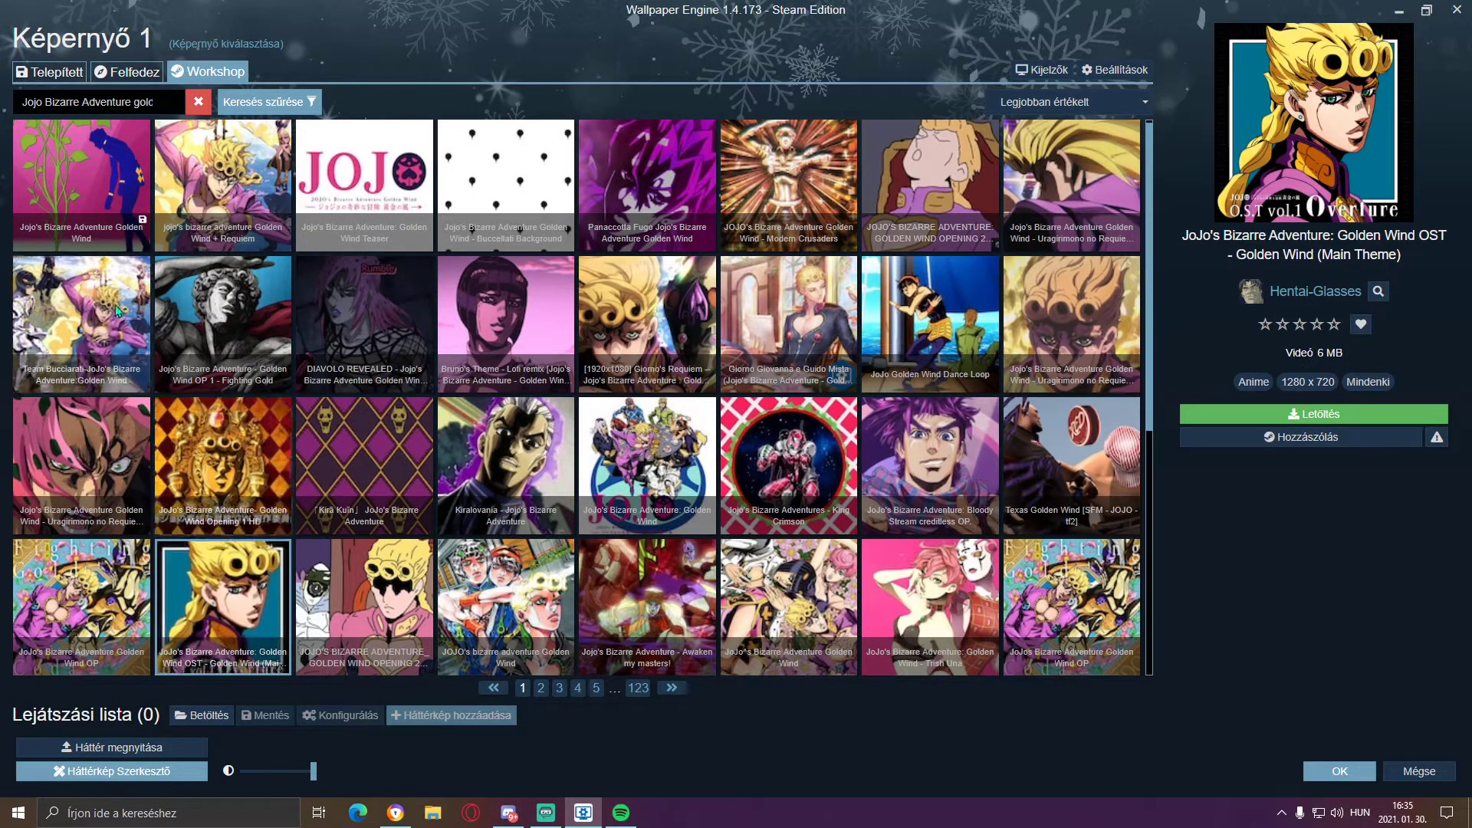
# Apply the downloaded Jojo's Bizarre Adventure Golden Wind wallpaper from the installed wallpapers and show it on the desktop
pyautogui.click(75, 180)
pyautogui.click(57, 77)
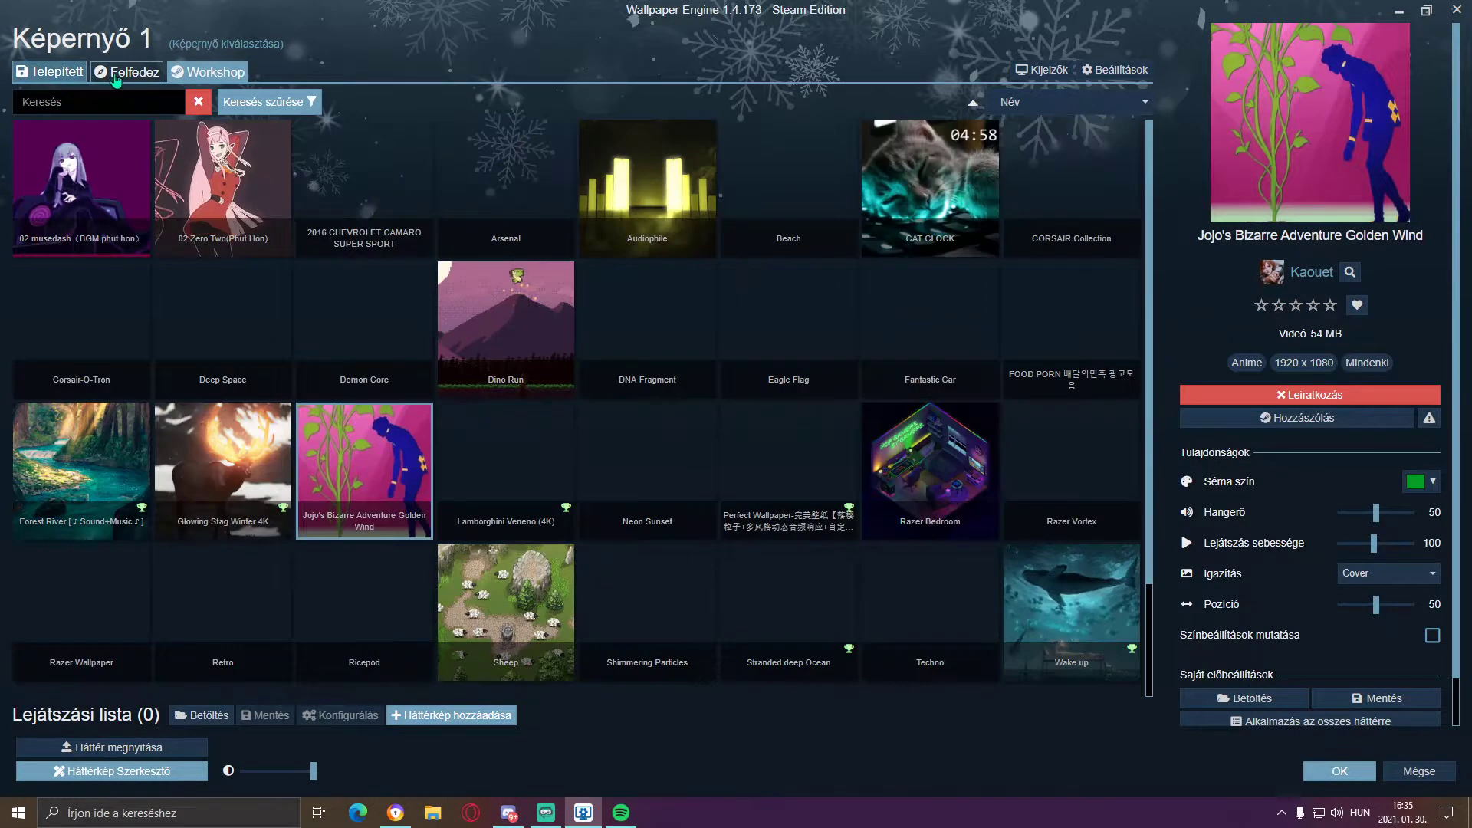
pyautogui.scroll(2, 240, 552)
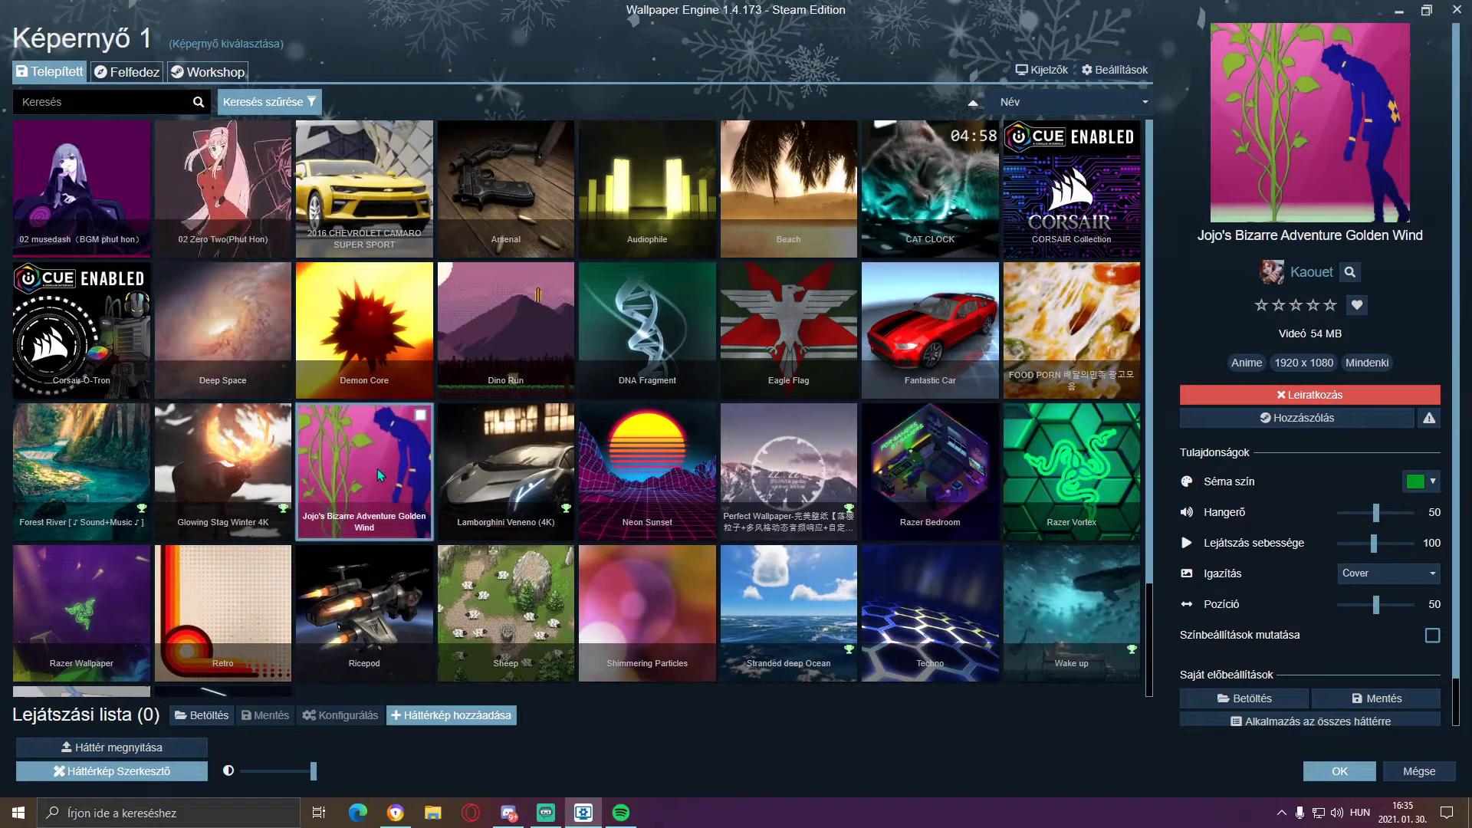
pyautogui.press('Return')
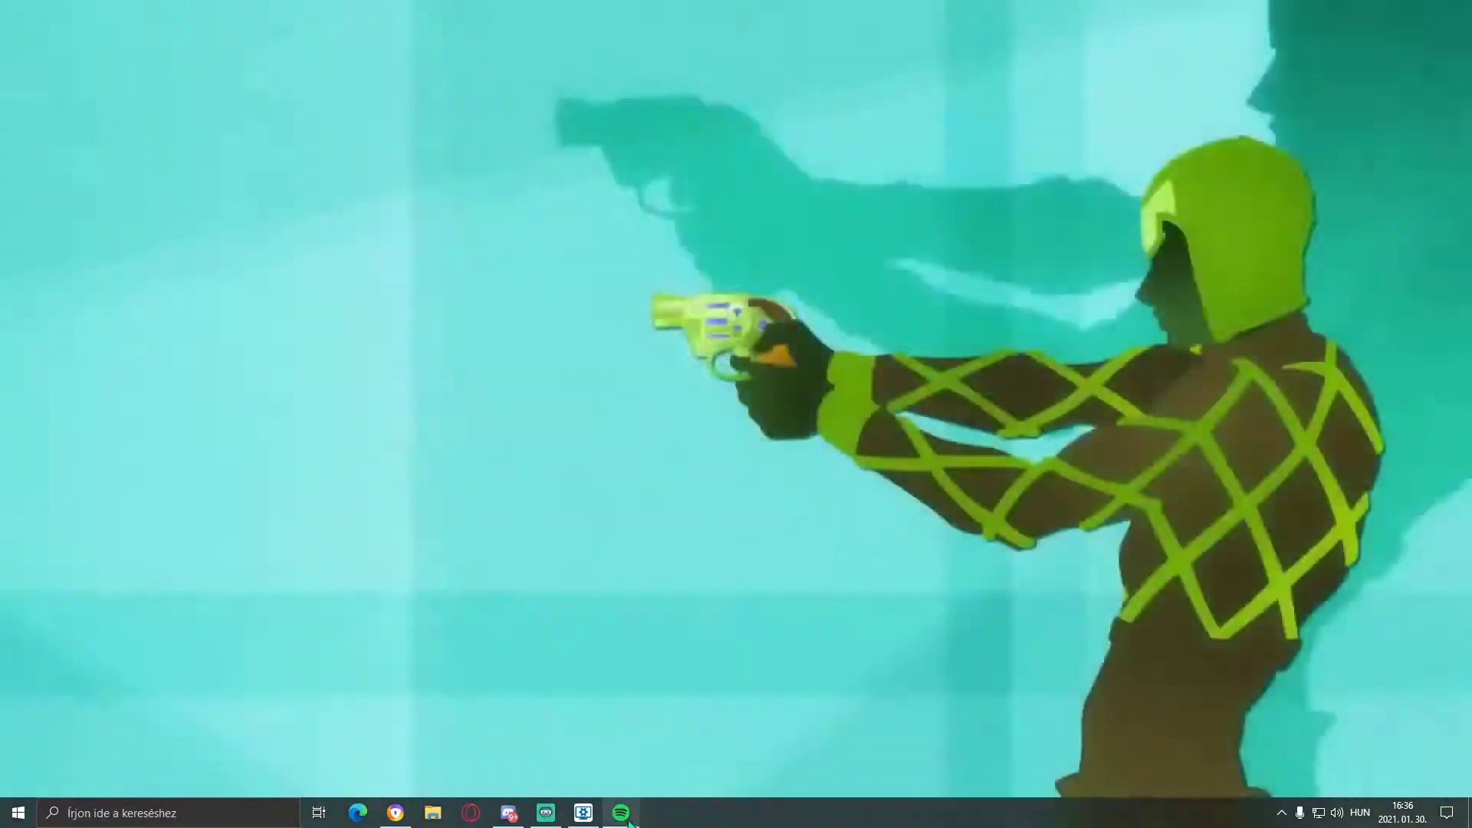
# Set the Jojo's Bizarre Adventure Golden Wind wallpaper's volume to 7 and its playback speed to 200
pyautogui.click(623, 814)
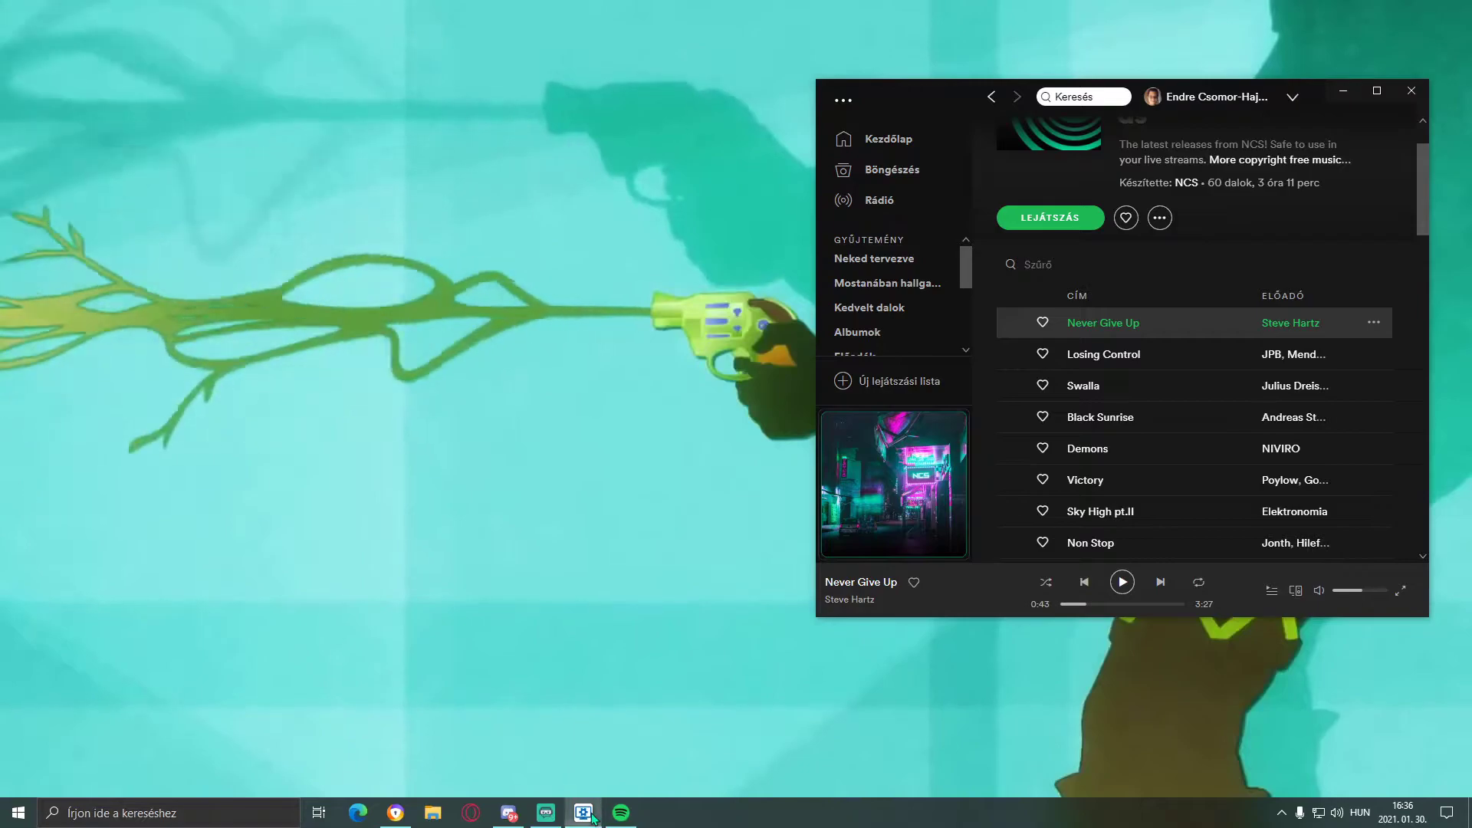
pyautogui.click(591, 816)
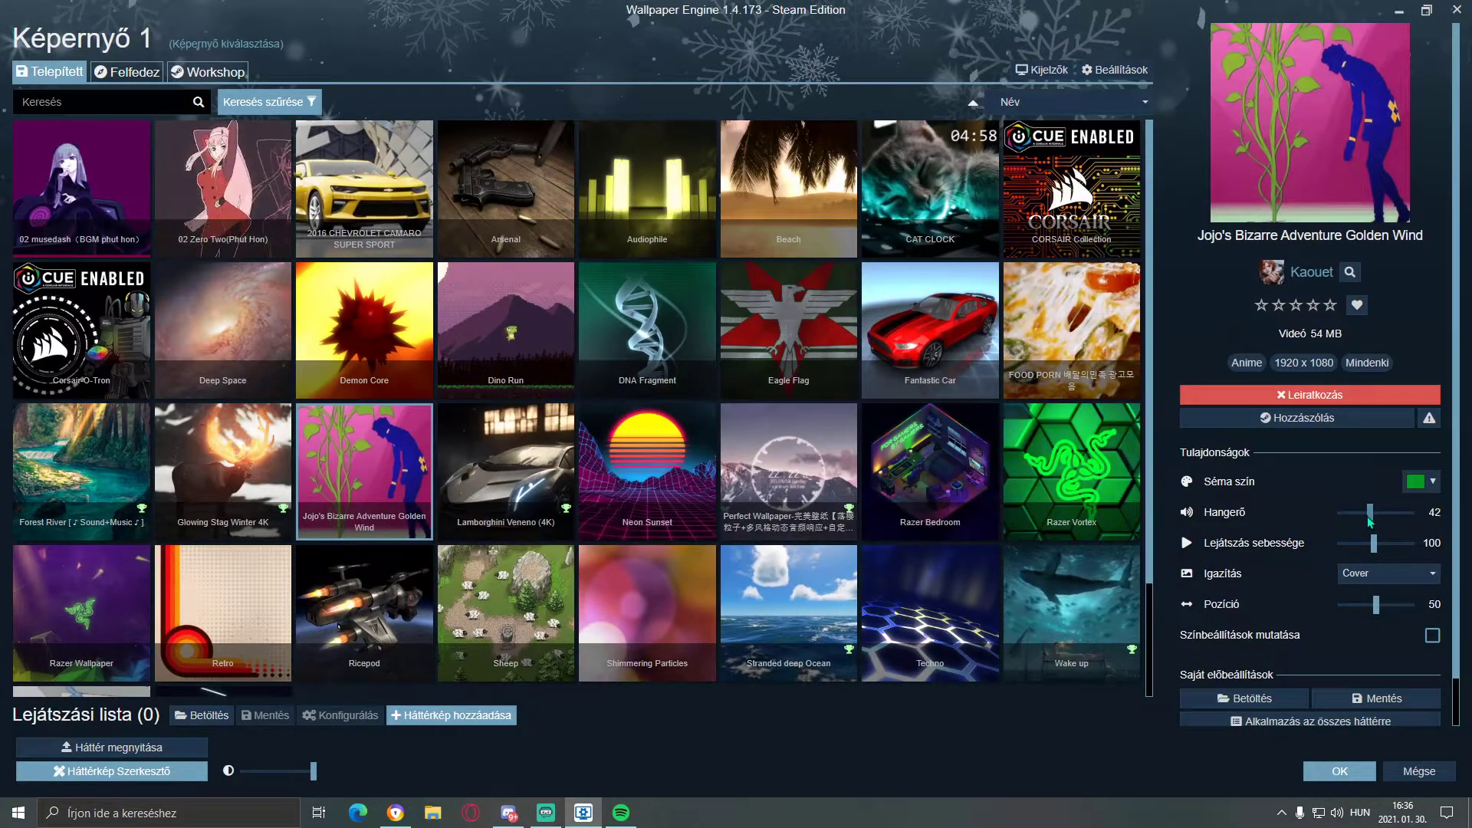
pyautogui.click(1400, 12)
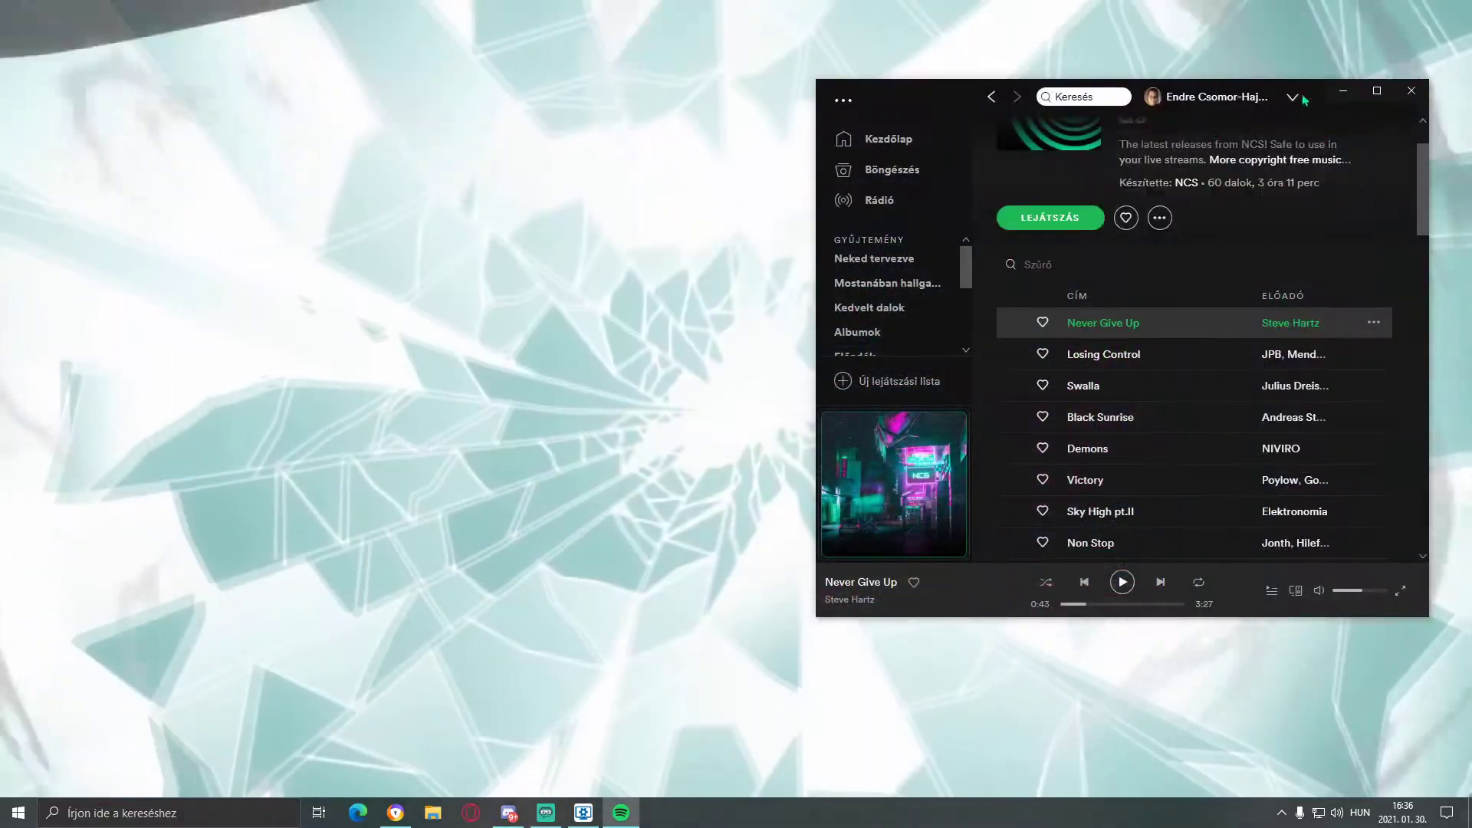
pyautogui.click(1319, 96)
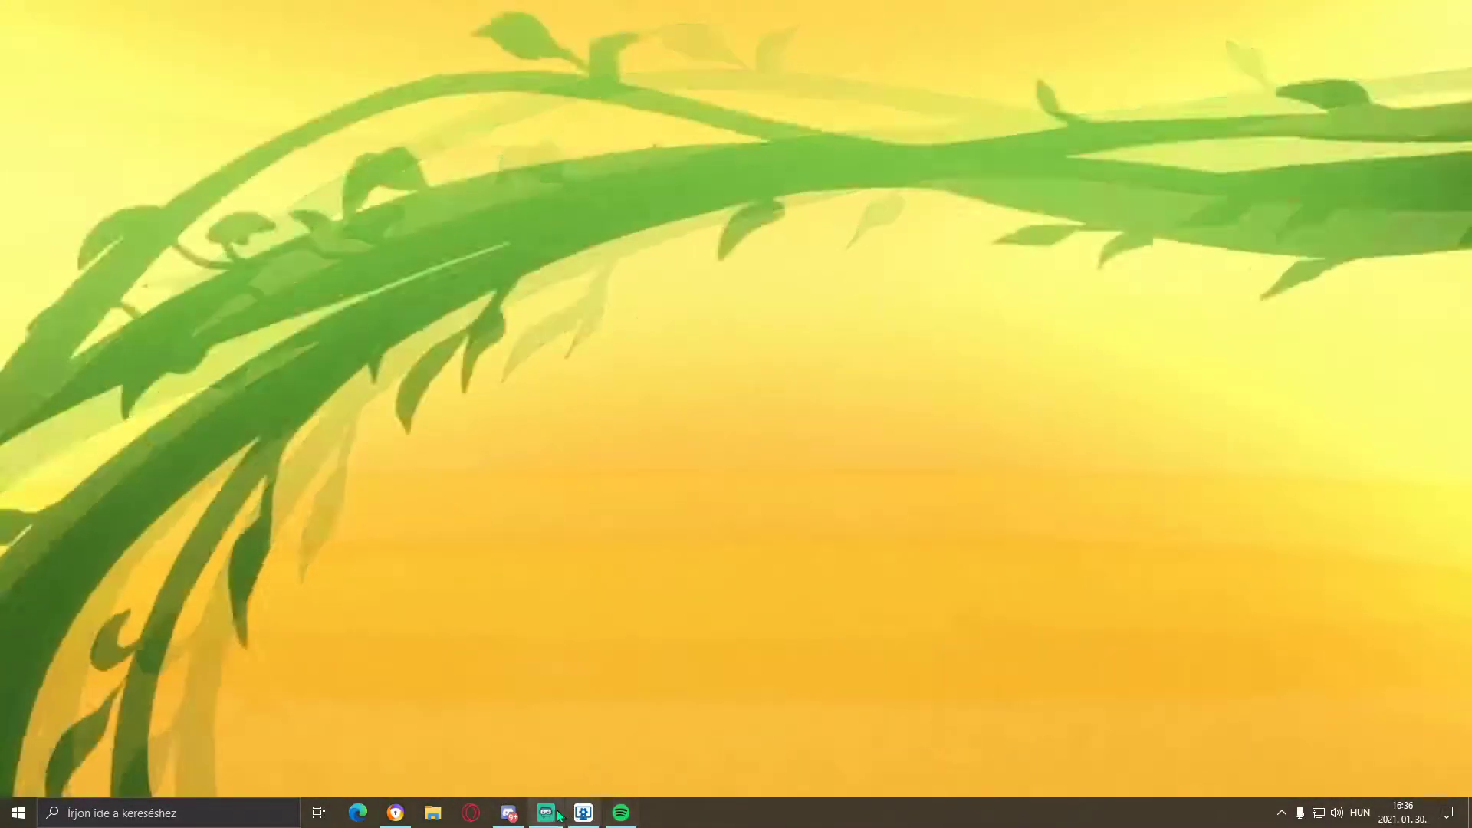
pyautogui.click(585, 813)
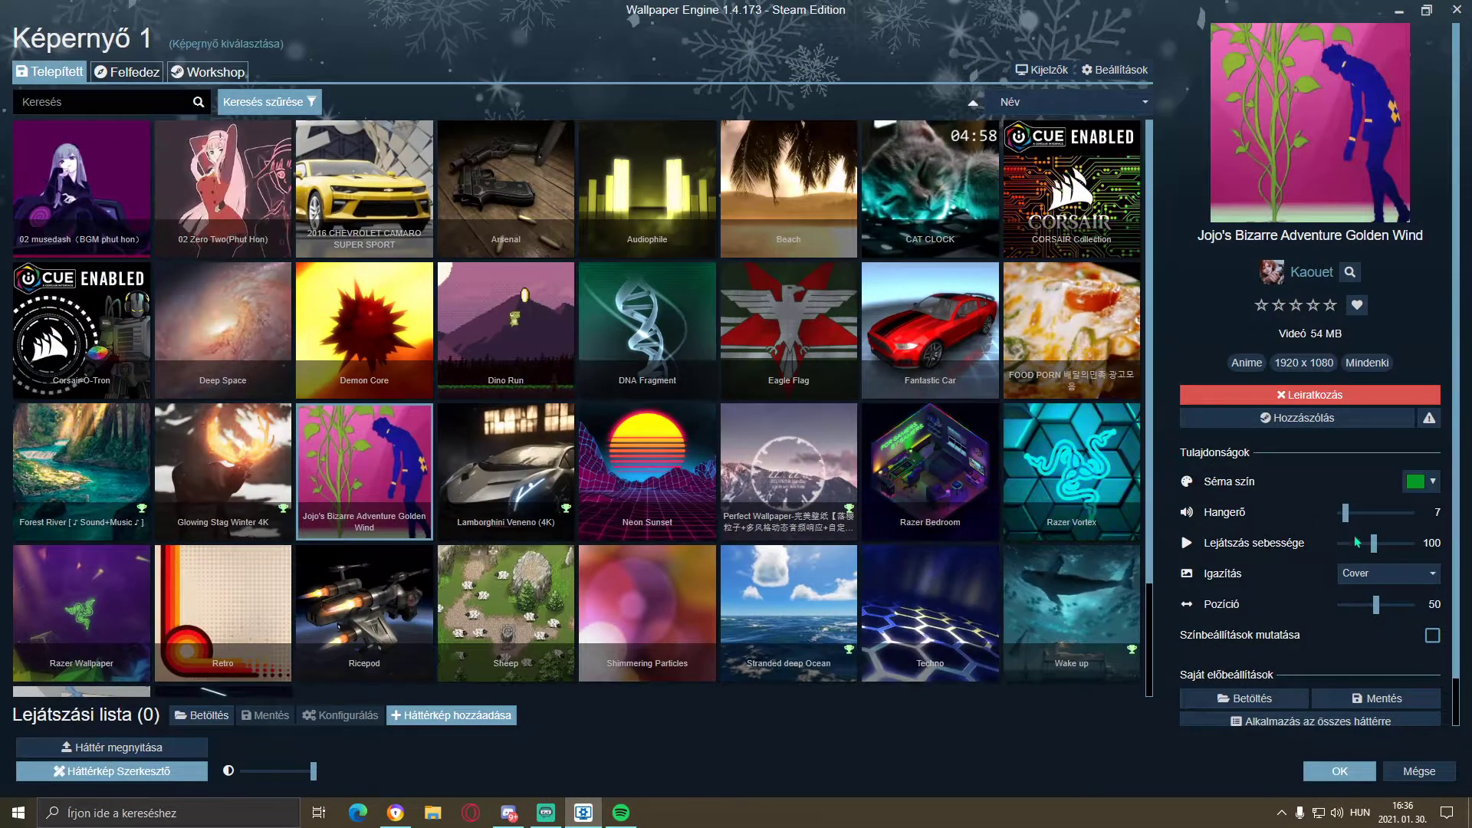
pyautogui.click(1397, 12)
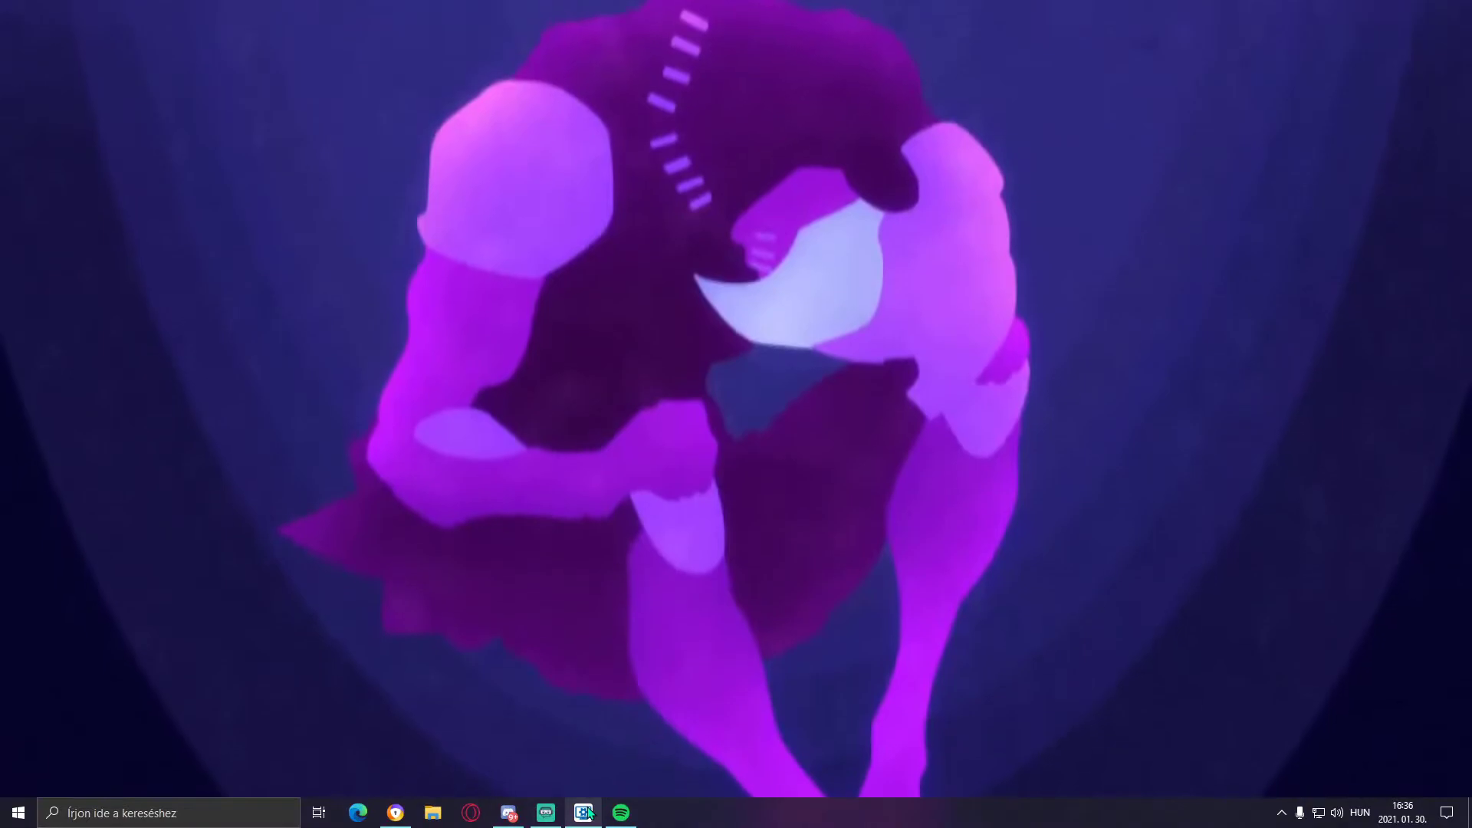
# Reduce the Wallpaper Engine window's size and clear all windows to watch the wallpaper on the desktop
pyautogui.click(587, 811)
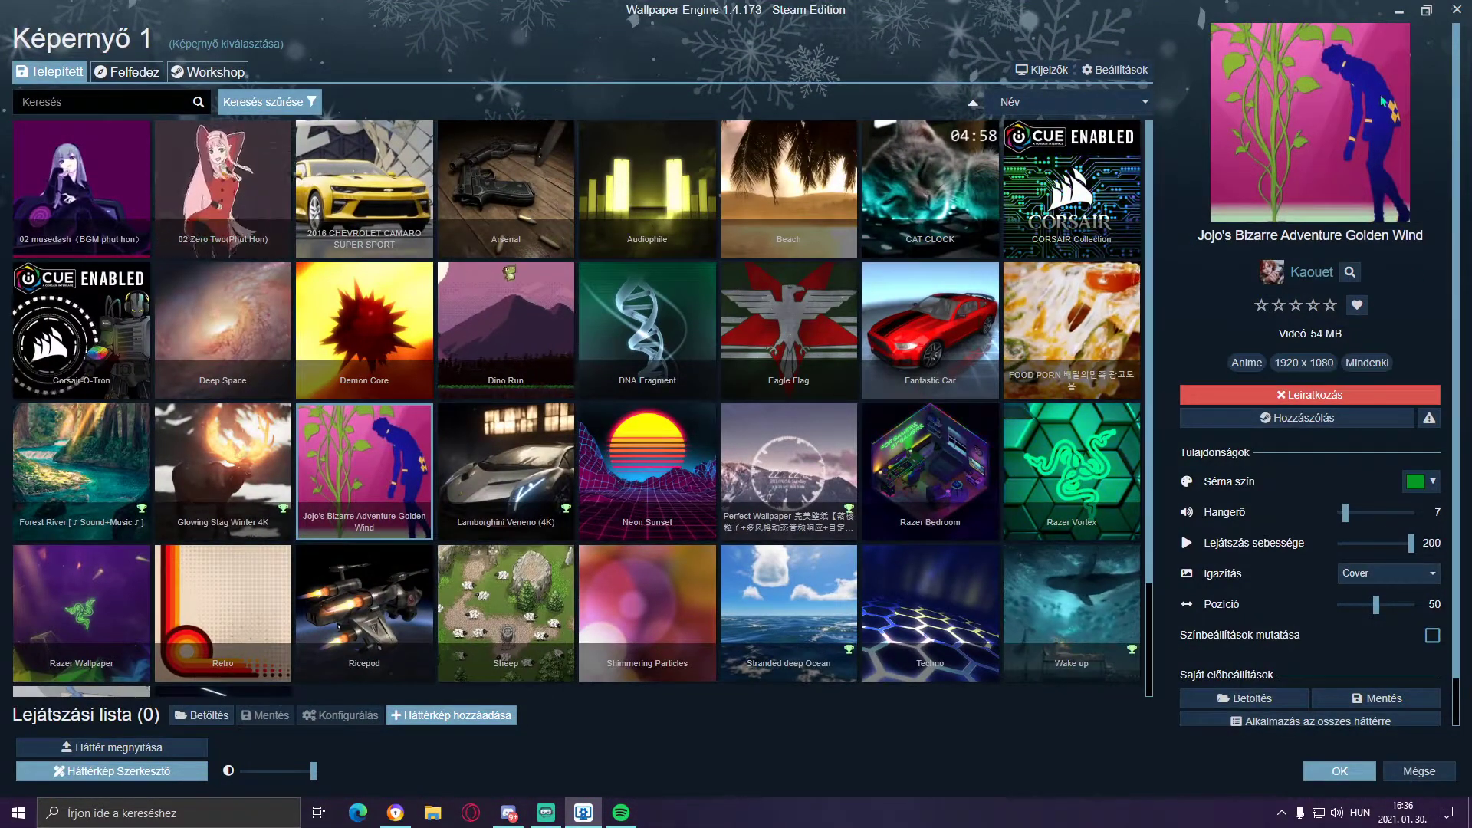
pyautogui.click(1425, 10)
pyautogui.click(1243, 108)
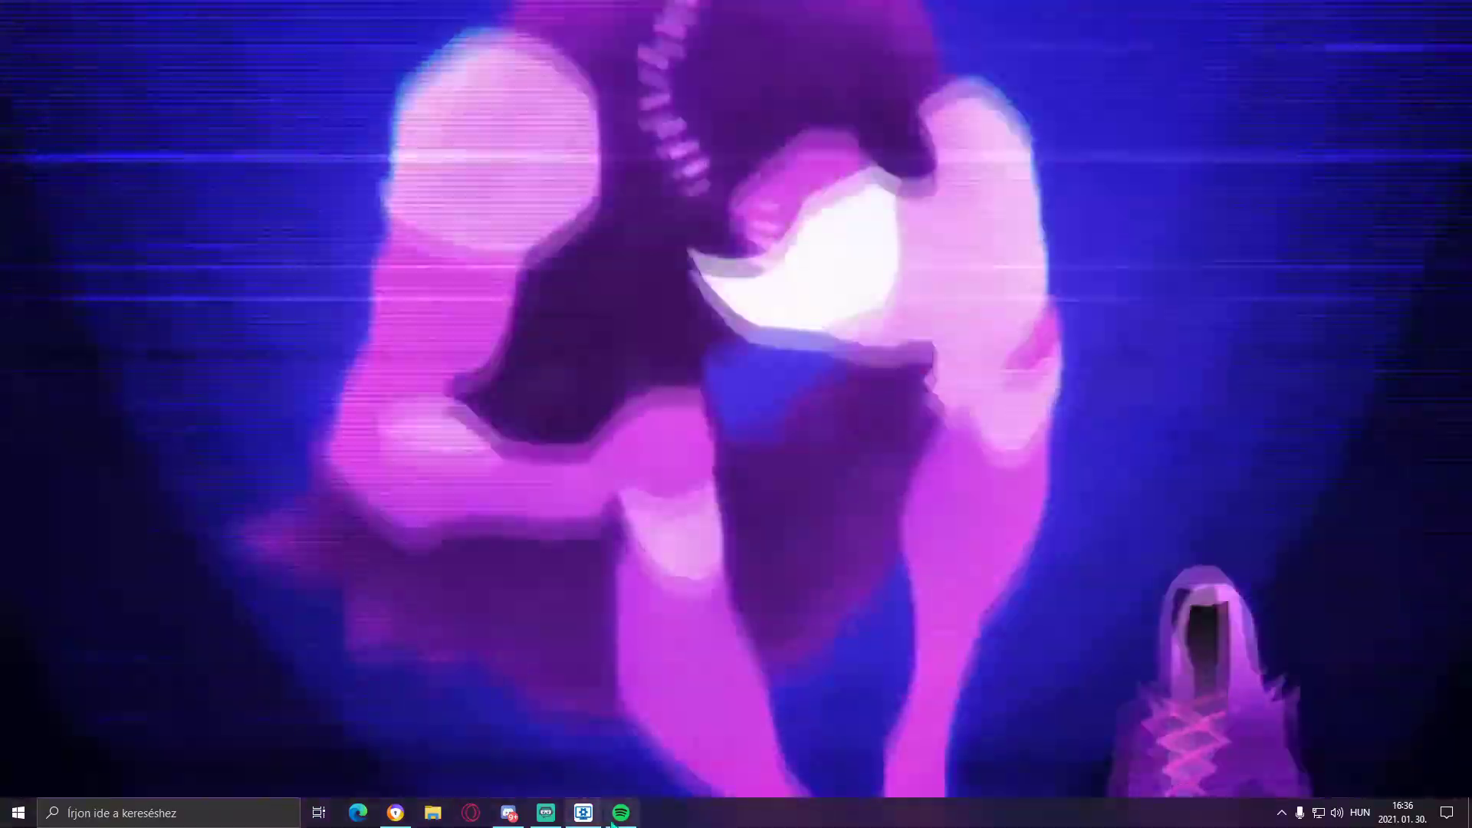
pyautogui.hotkey('alt', 'Tab')
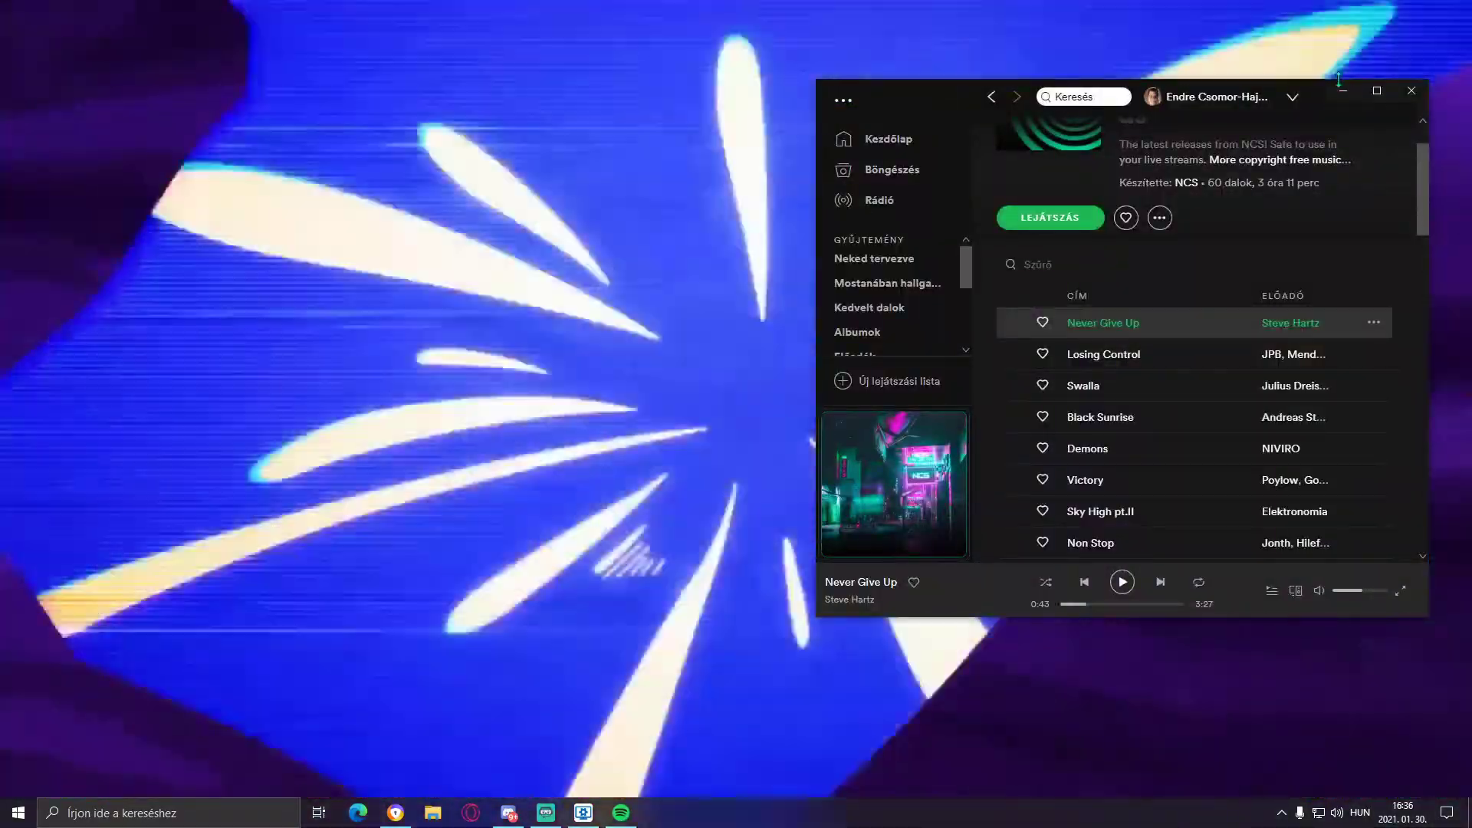
pyautogui.click(1342, 90)
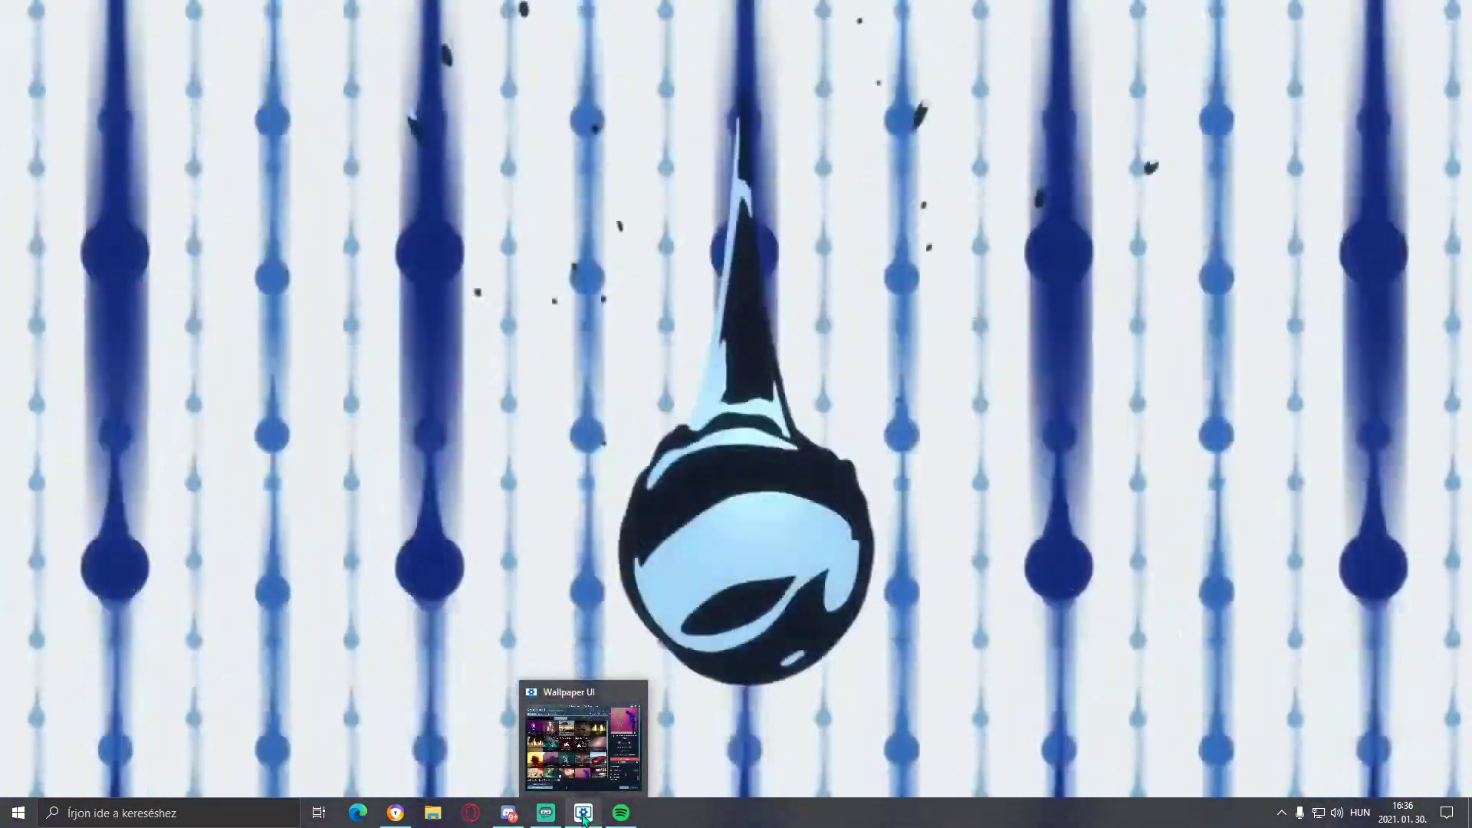
# Return to the maximized Workshop results and download JoJo's Bizarre Adventure: Golden Wind OST - Golden Wind (Main Theme)
pyautogui.click(583, 815)
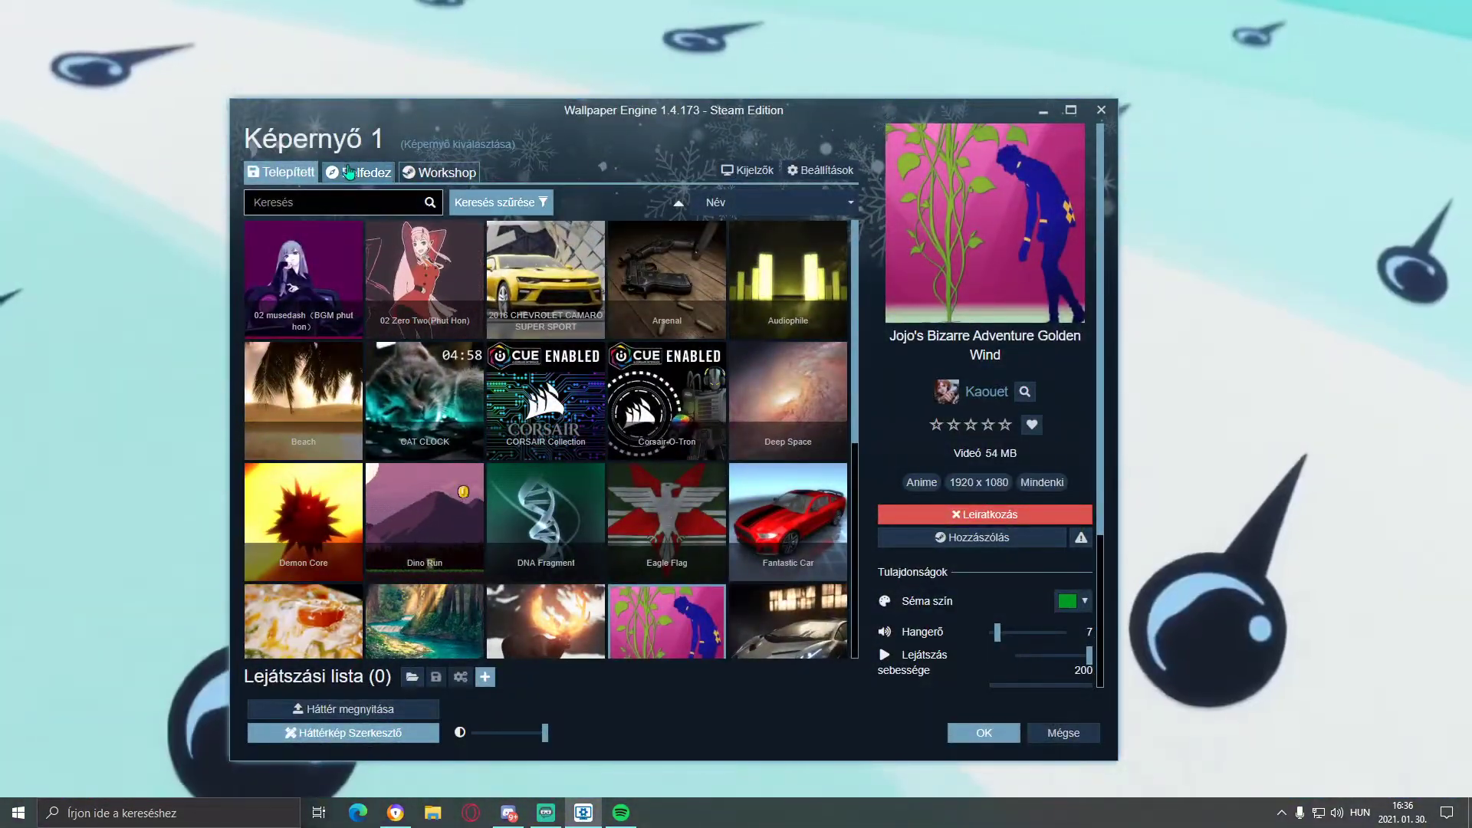
pyautogui.click(359, 172)
pyautogui.click(364, 221)
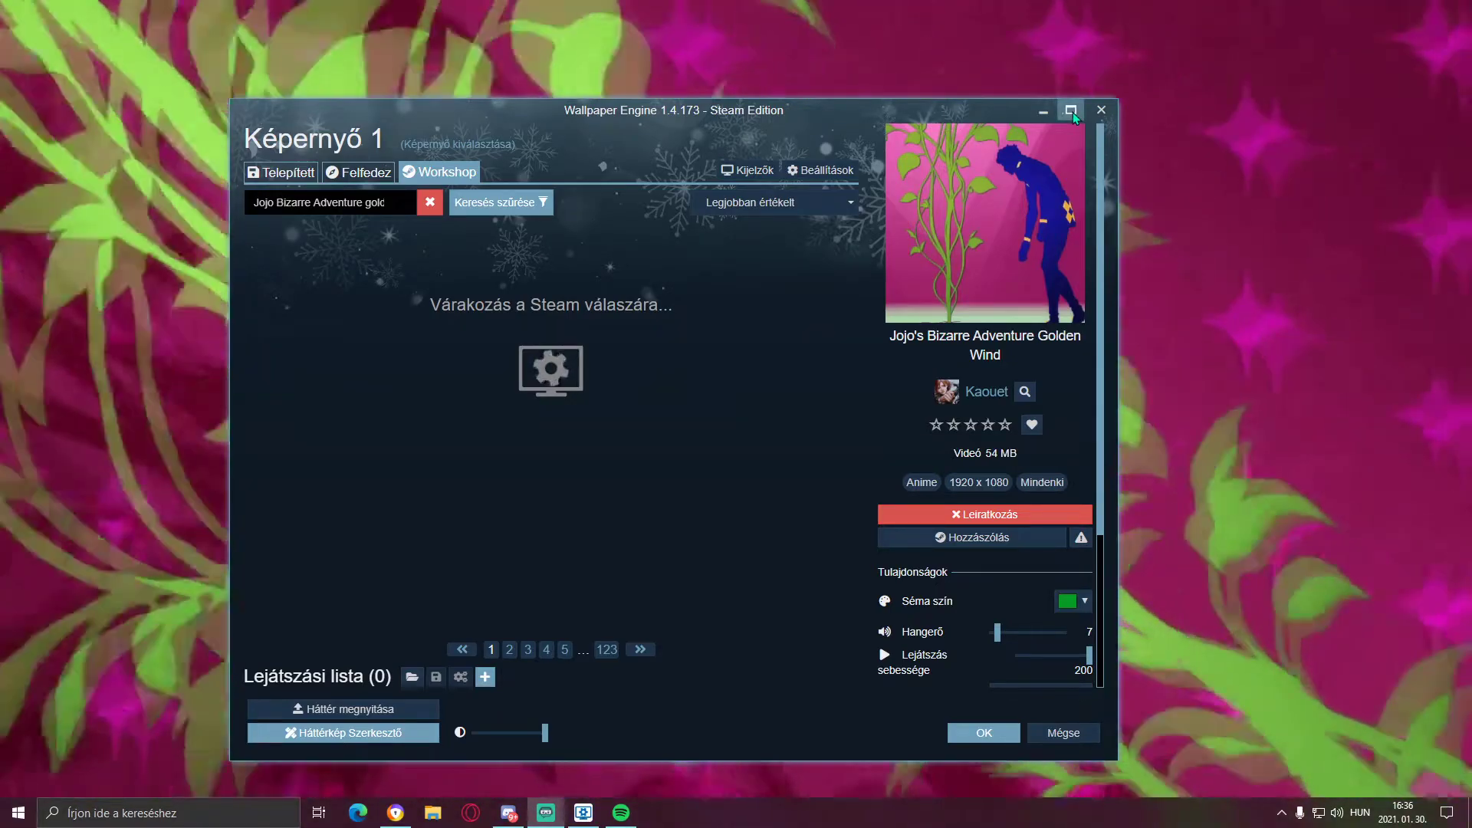
pyautogui.click(1072, 111)
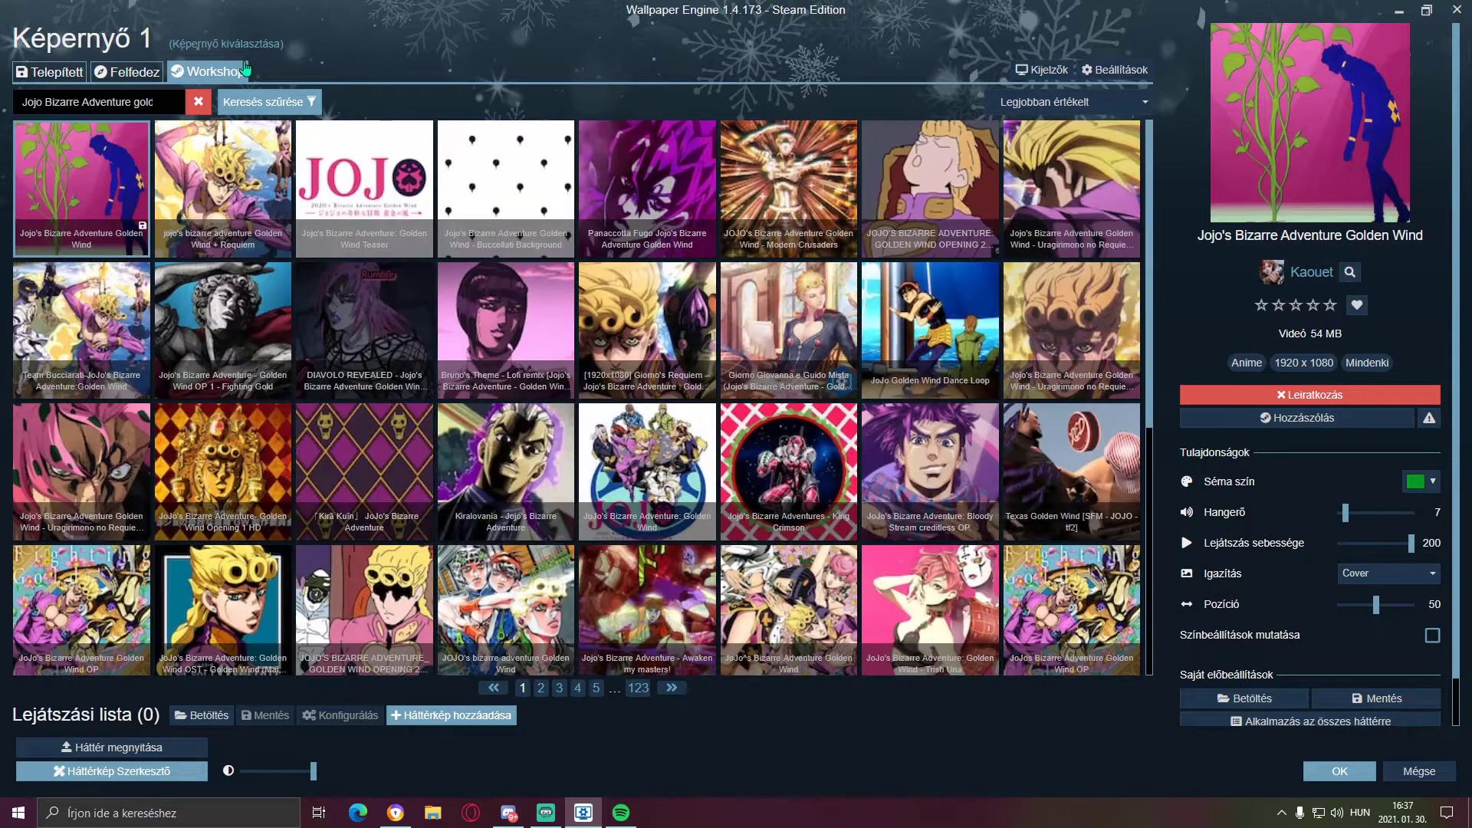
pyautogui.scroll(-2, 253, 345)
pyautogui.click(257, 366)
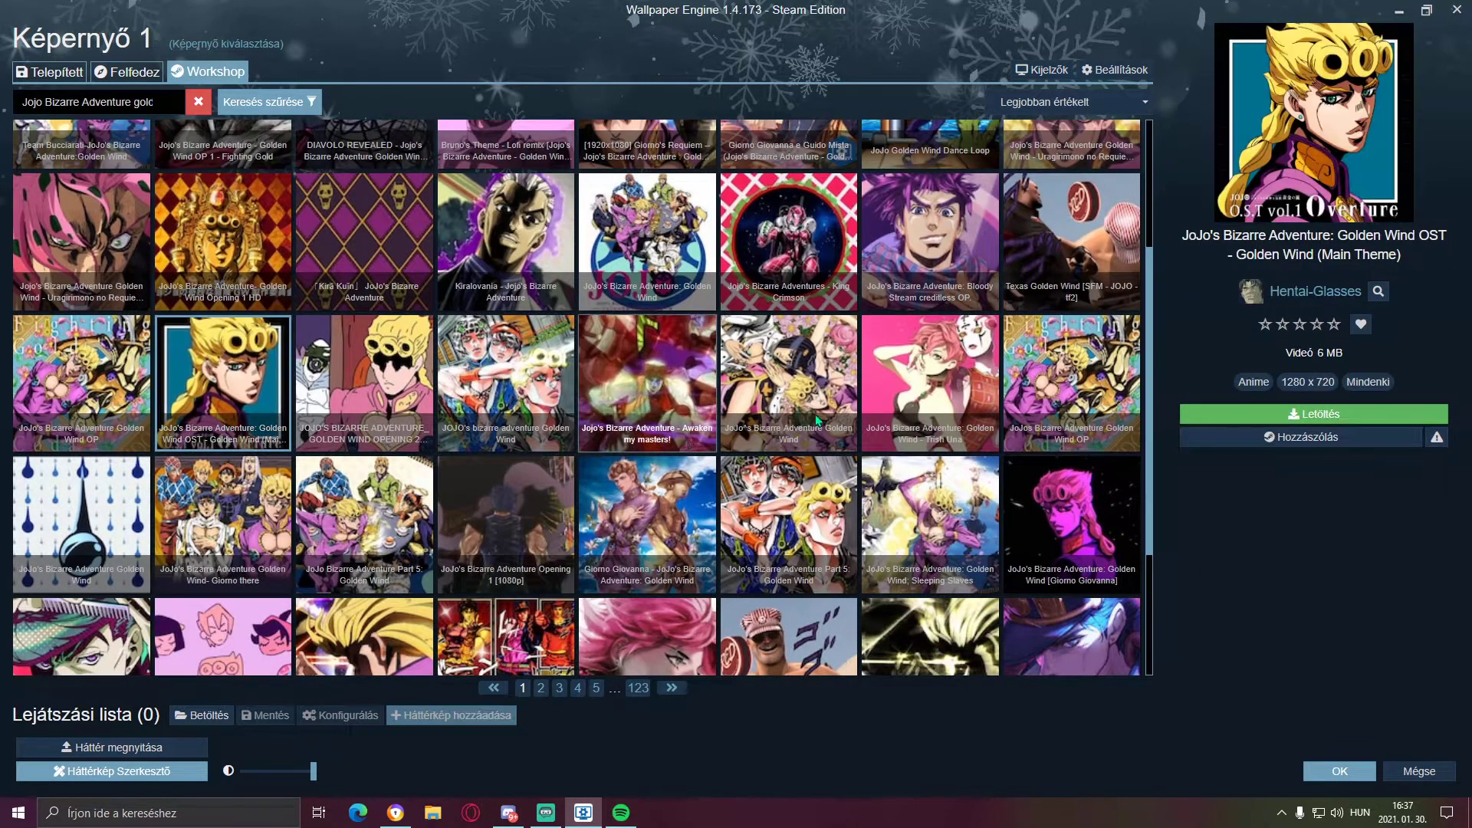
pyautogui.click(1217, 418)
# Look through the Golden Wind results and view the details of JoJo's Bizarre Adventure: Golden Wind [Giorno Giovanna]
pyautogui.scroll(-3, 971, 531)
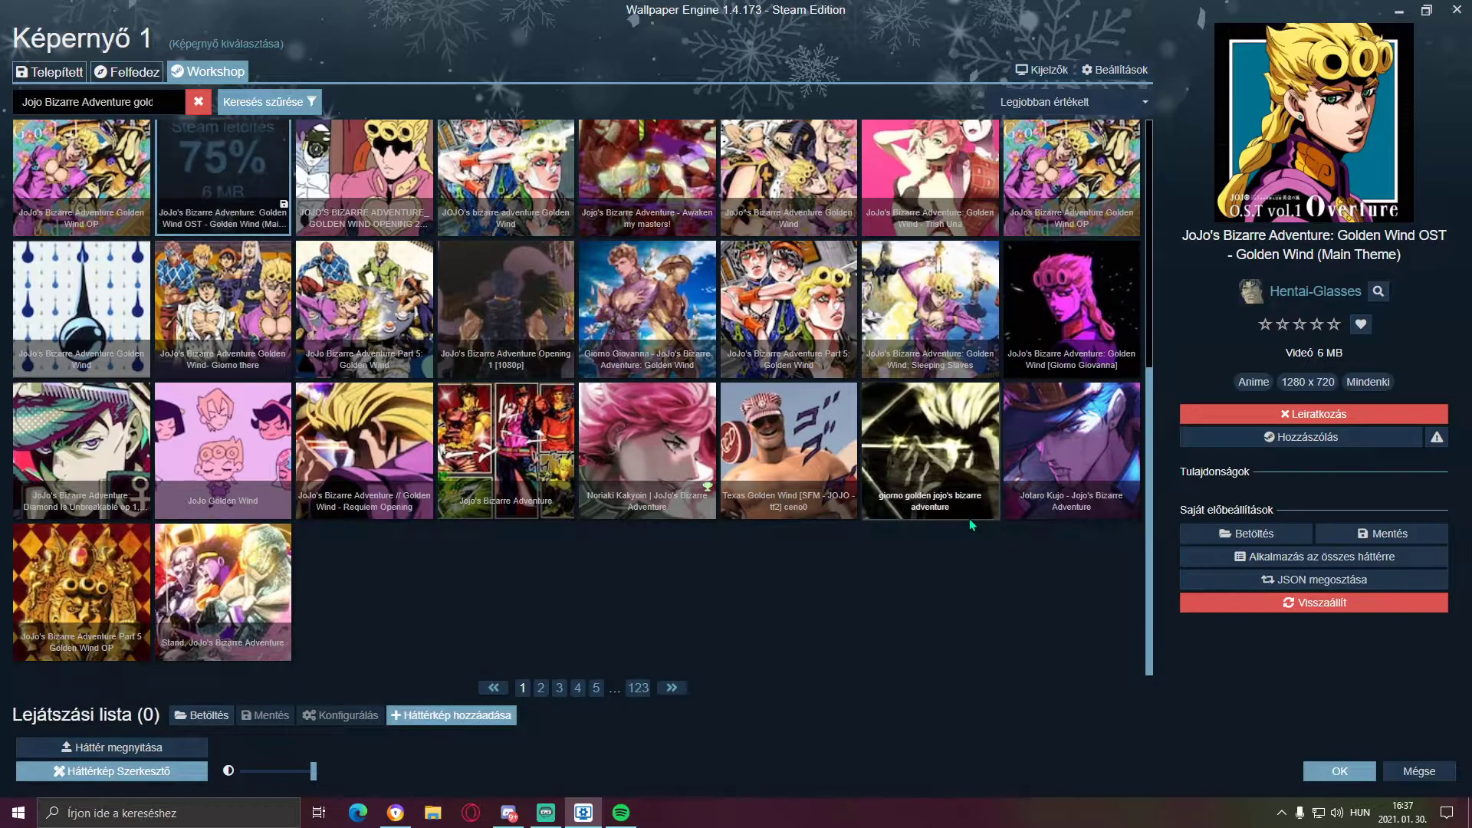
pyautogui.click(1115, 325)
pyautogui.scroll(1, 249, 483)
pyautogui.scroll(1, 249, 484)
pyautogui.scroll(3, 1089, 491)
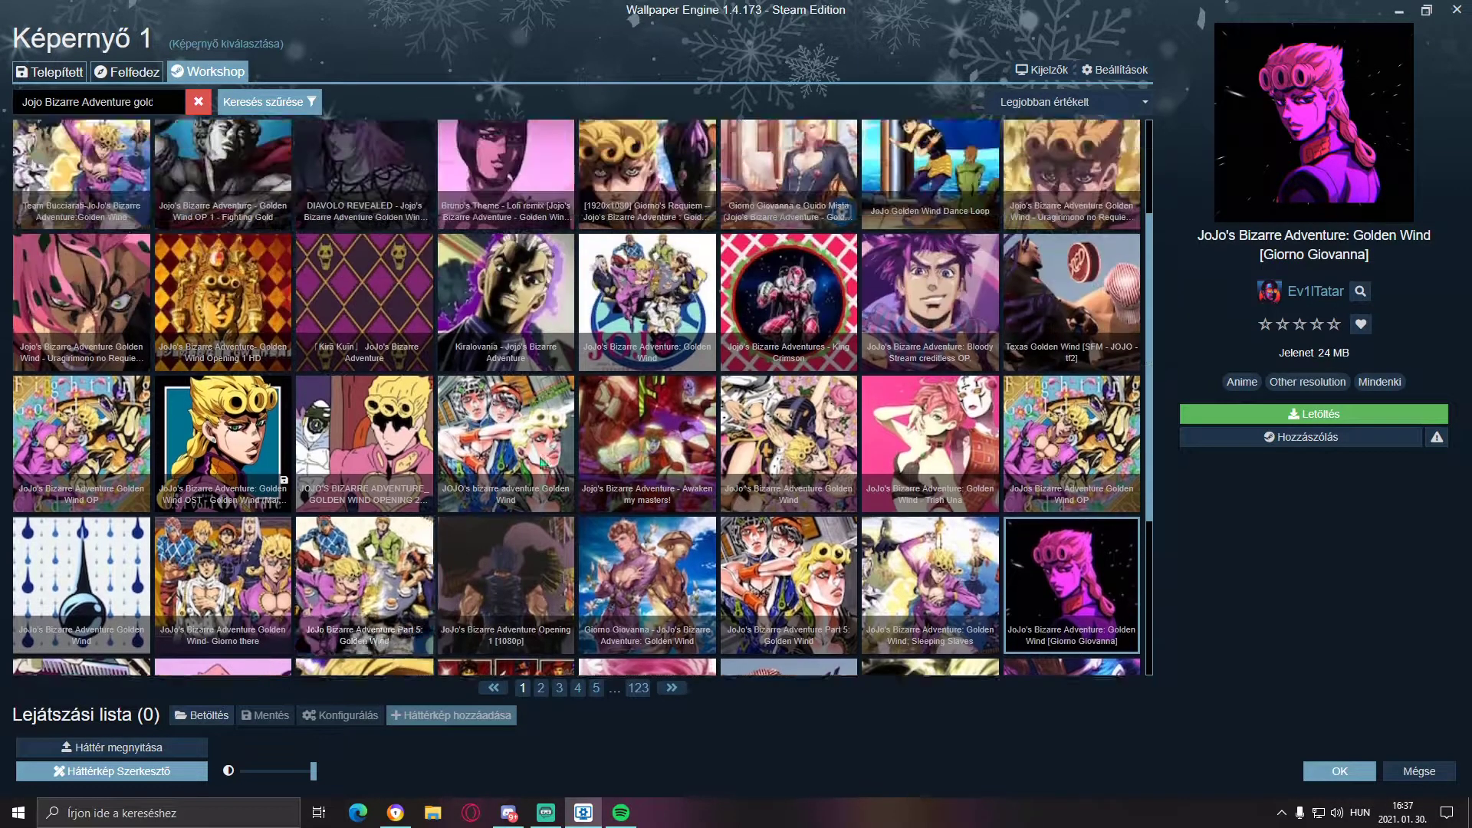
# Show the Golden Wind OST wallpaper on the desktop and return to the start of the Workshop results
pyautogui.click(1397, 10)
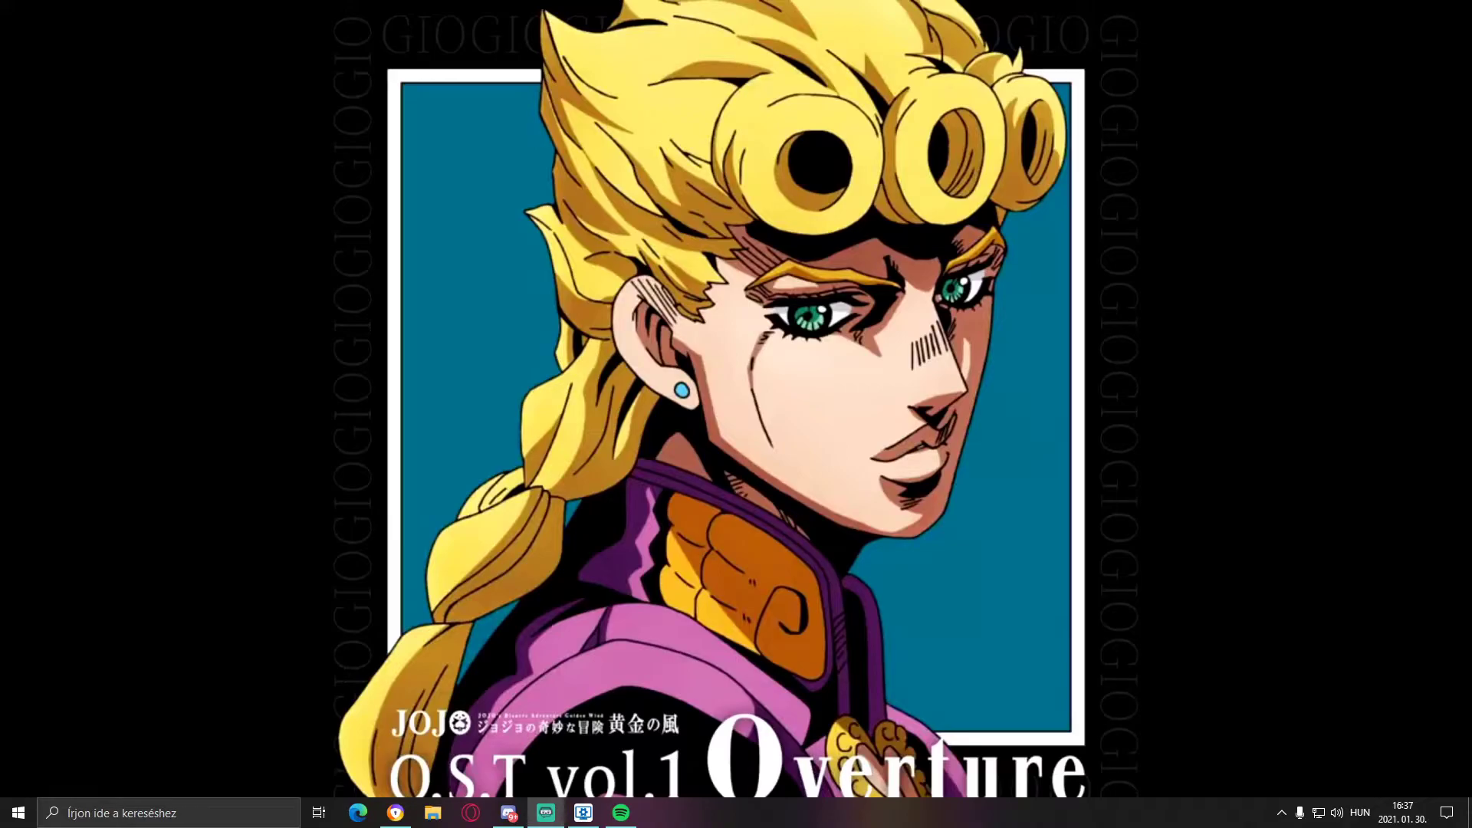
pyautogui.click(584, 813)
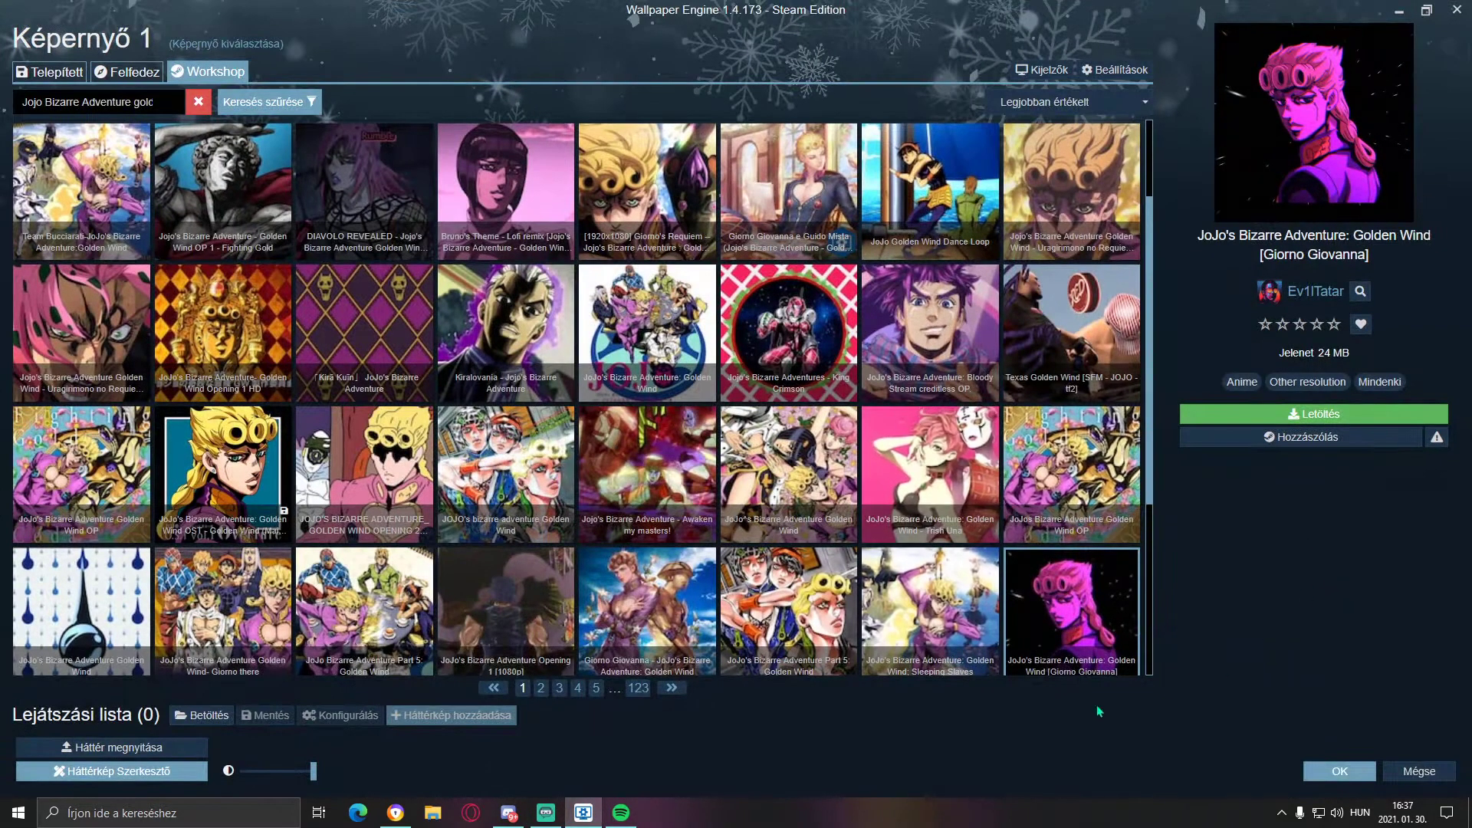
pyautogui.scroll(2, 1105, 530)
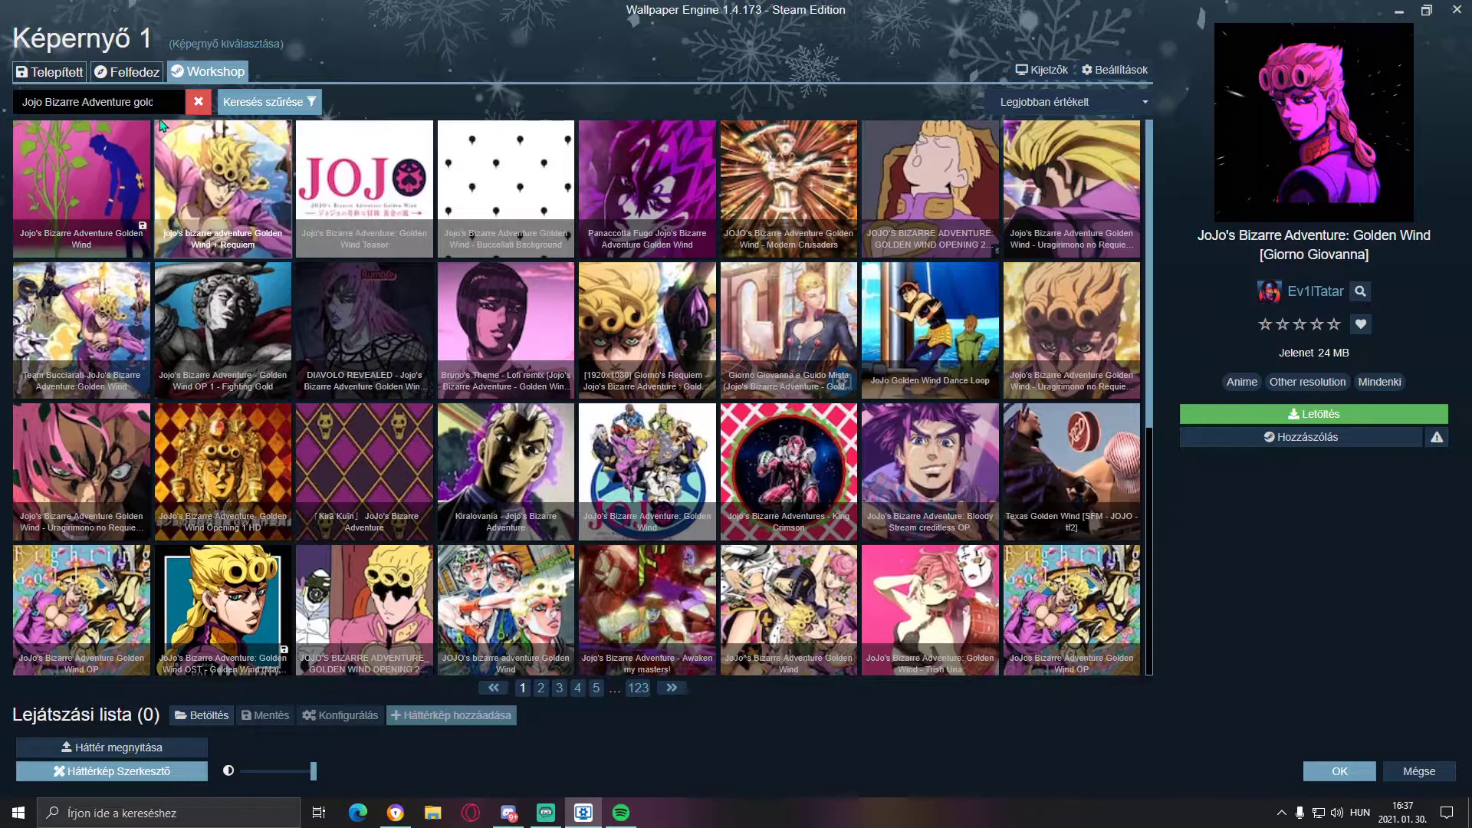
# Look through the installed wallpapers and apply Razer Vortex
pyautogui.click(68, 72)
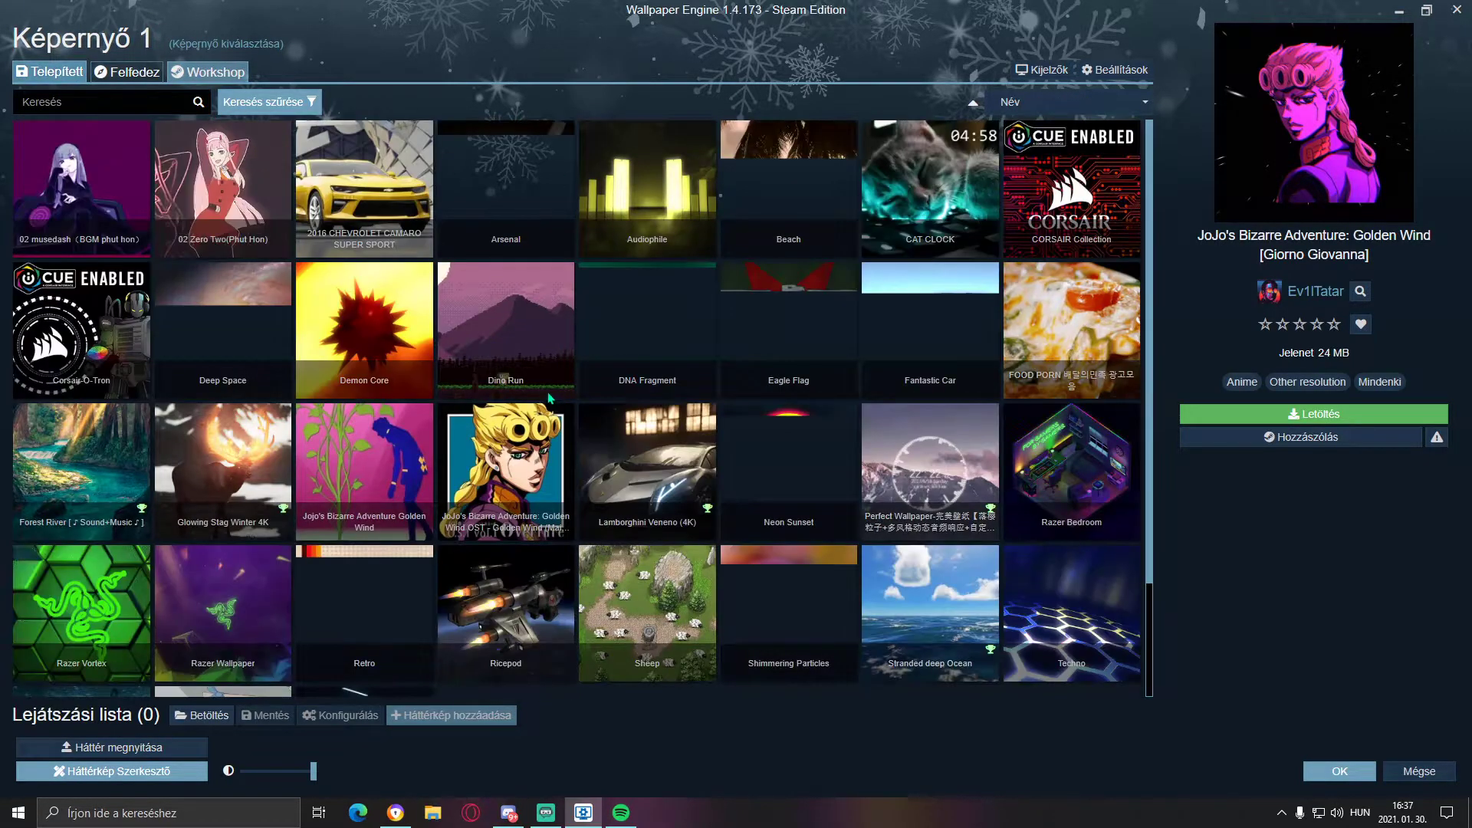
pyautogui.scroll(2, 629, 416)
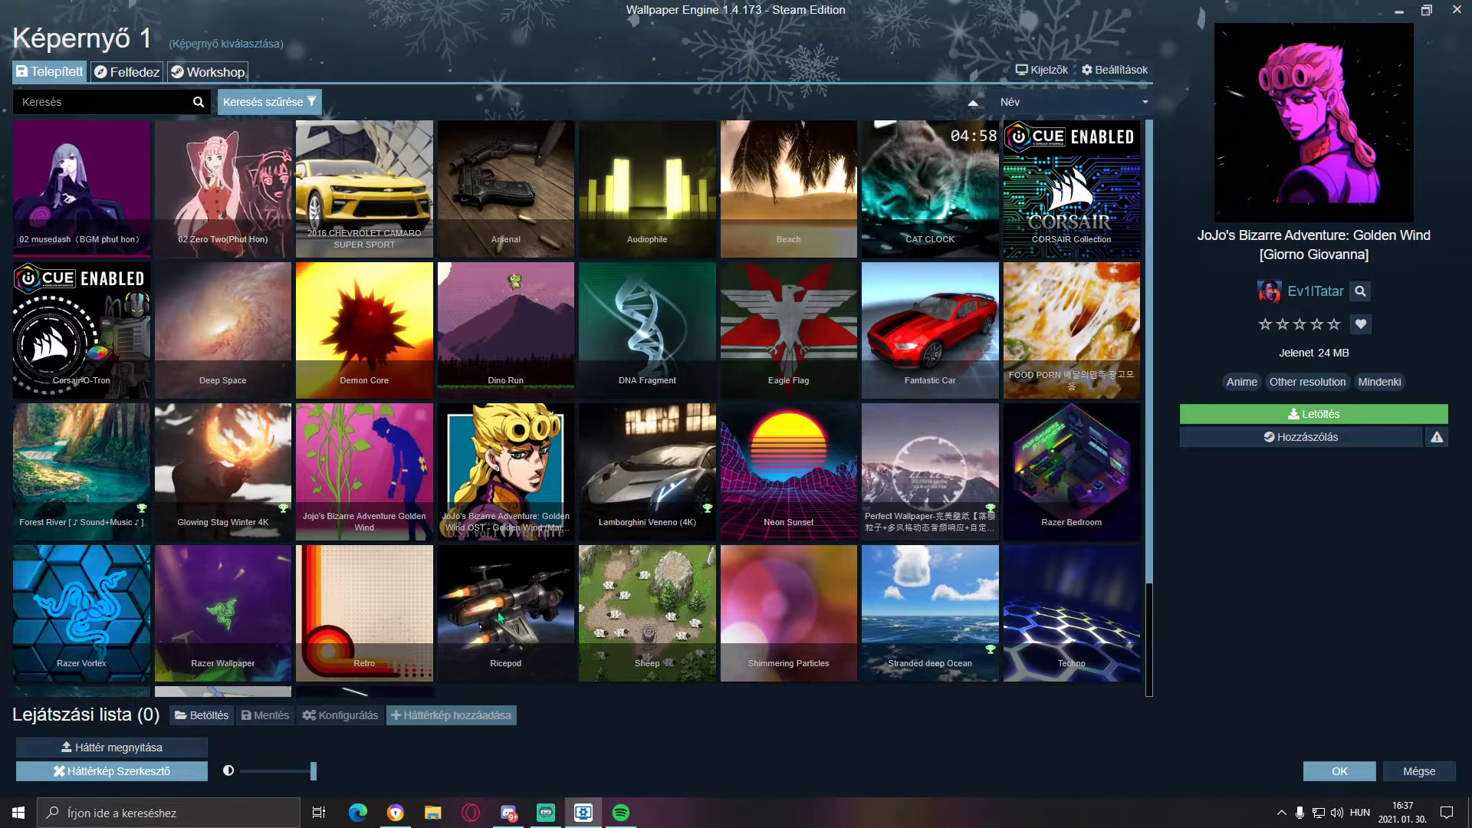
pyautogui.scroll(-2, 375, 574)
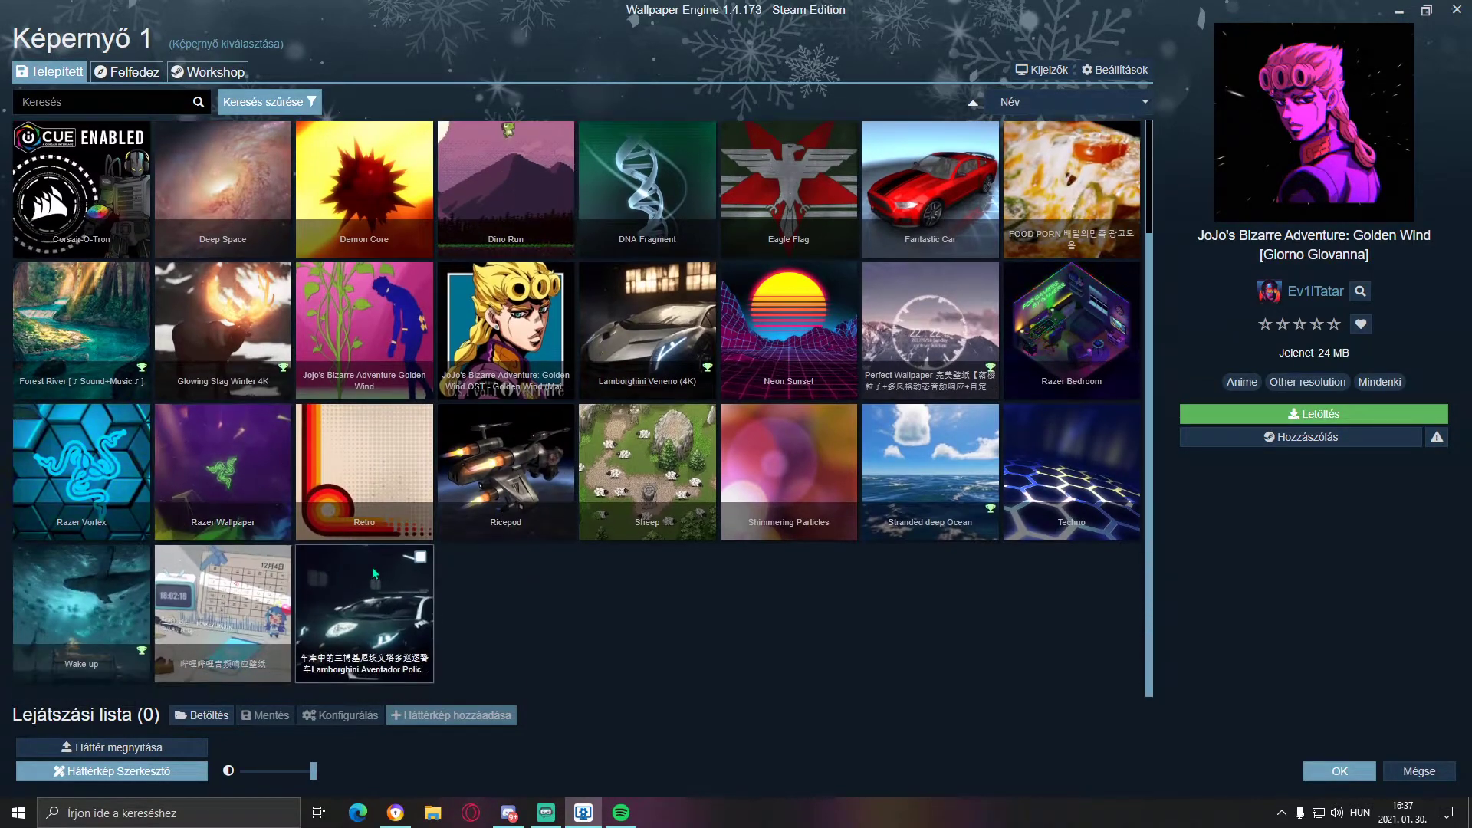
pyautogui.scroll(2, 472, 555)
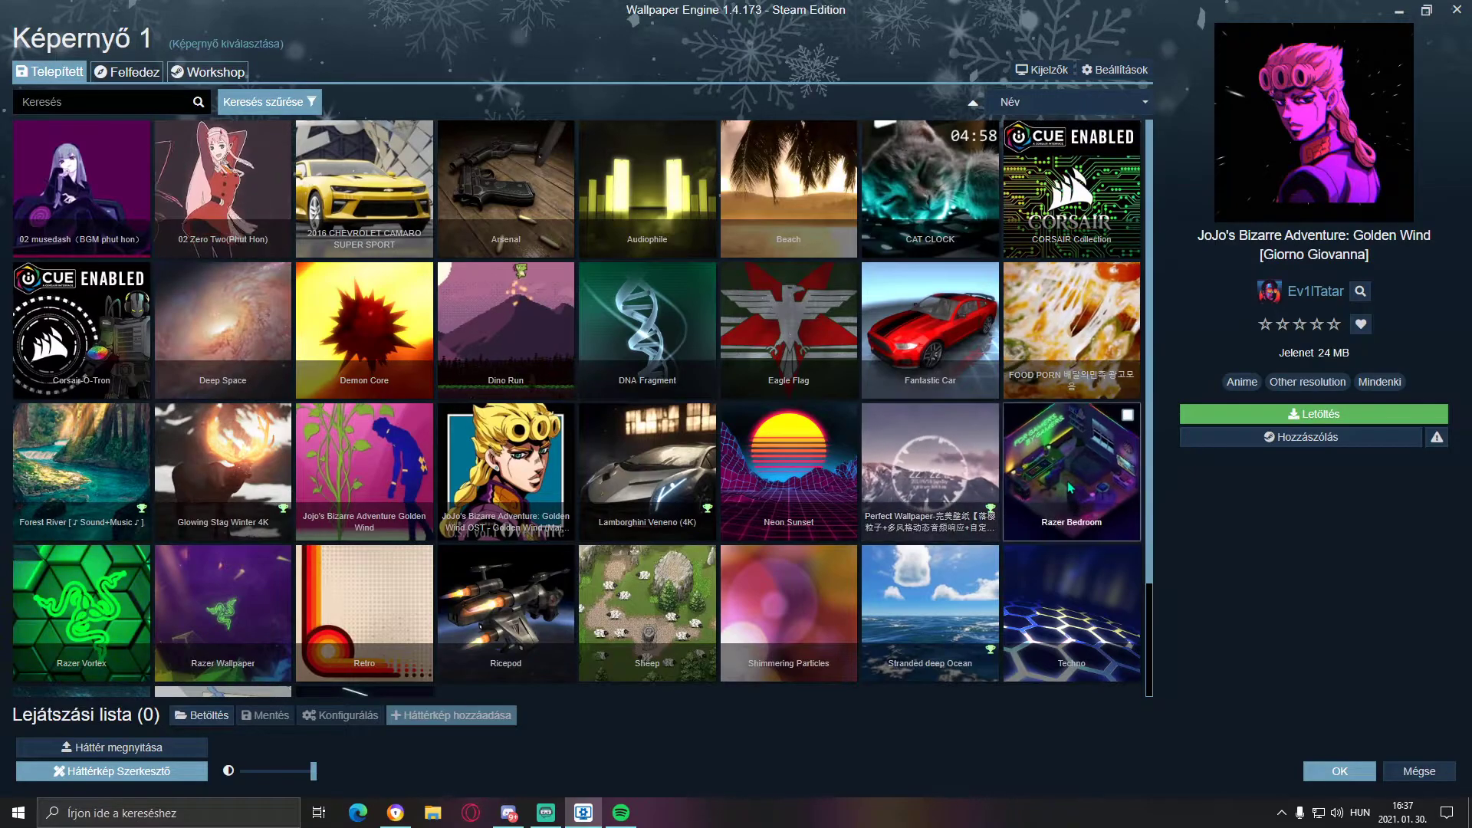
pyautogui.scroll(-2, 836, 482)
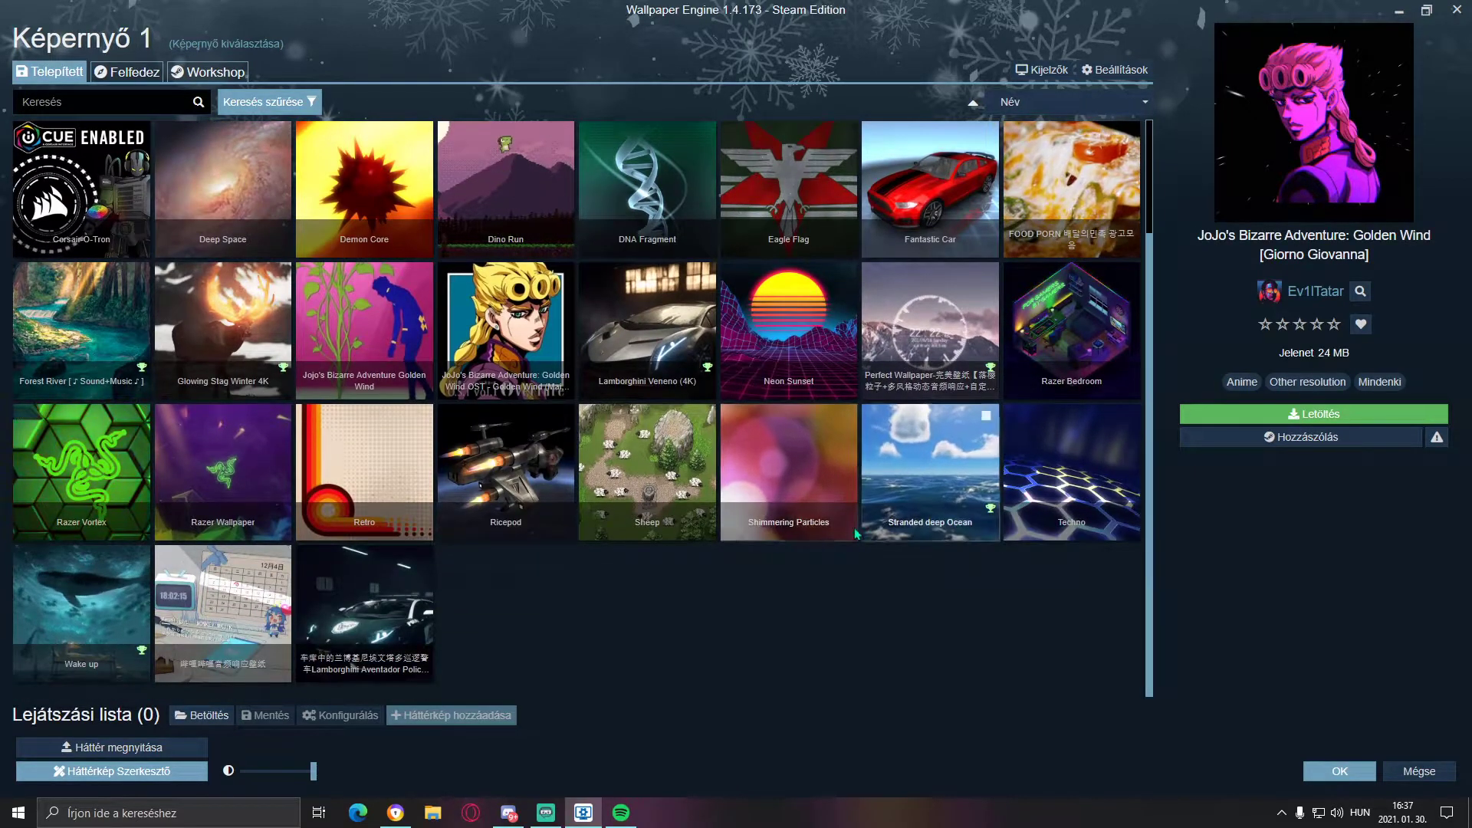
pyautogui.scroll(1, 65, 537)
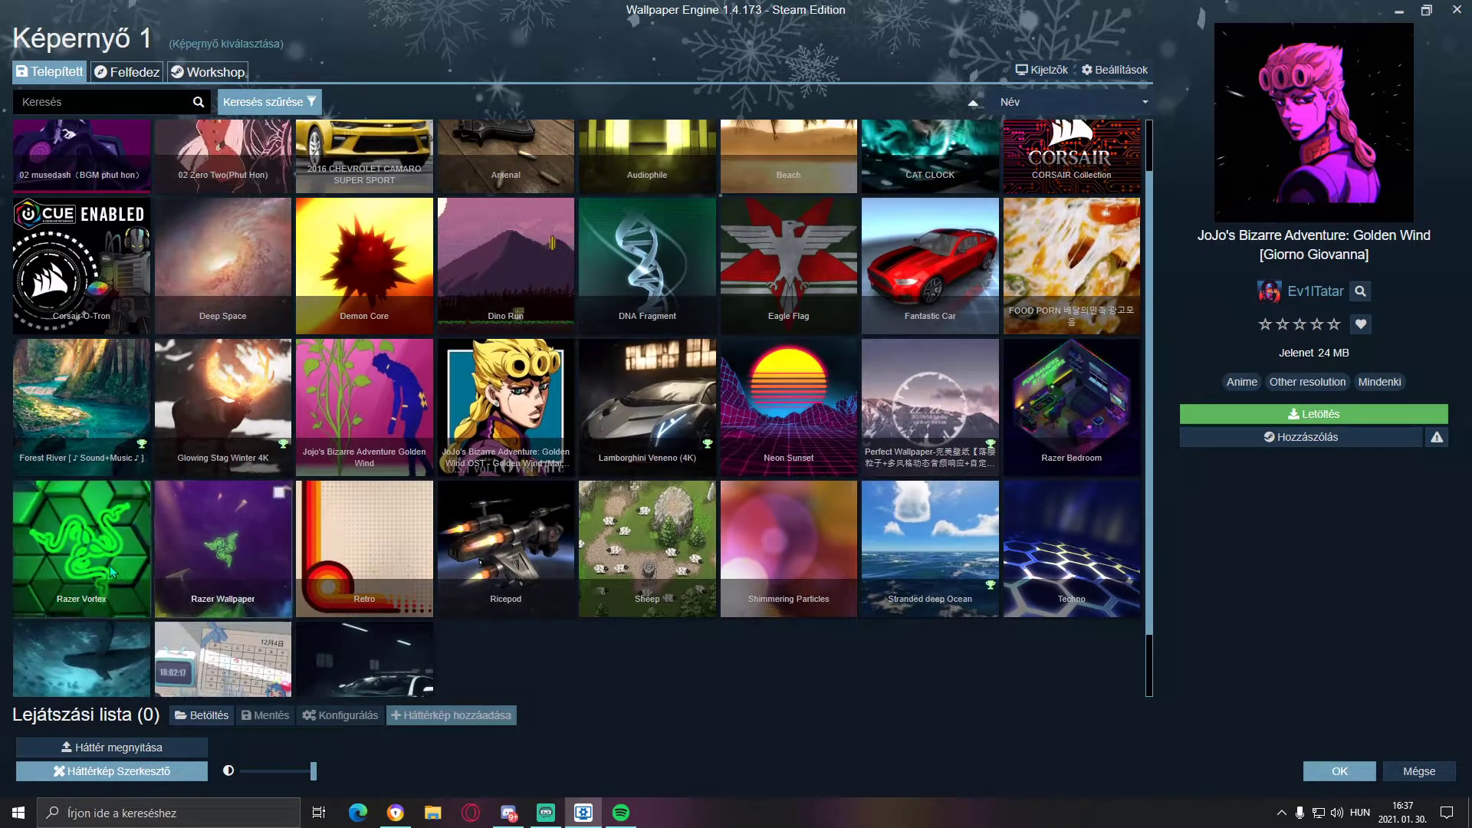
pyautogui.click(65, 582)
# Minimize the wallpaper browser and sweep selection boxes across the desktop to show the Razer Vortex wallpaper
pyautogui.click(1397, 11)
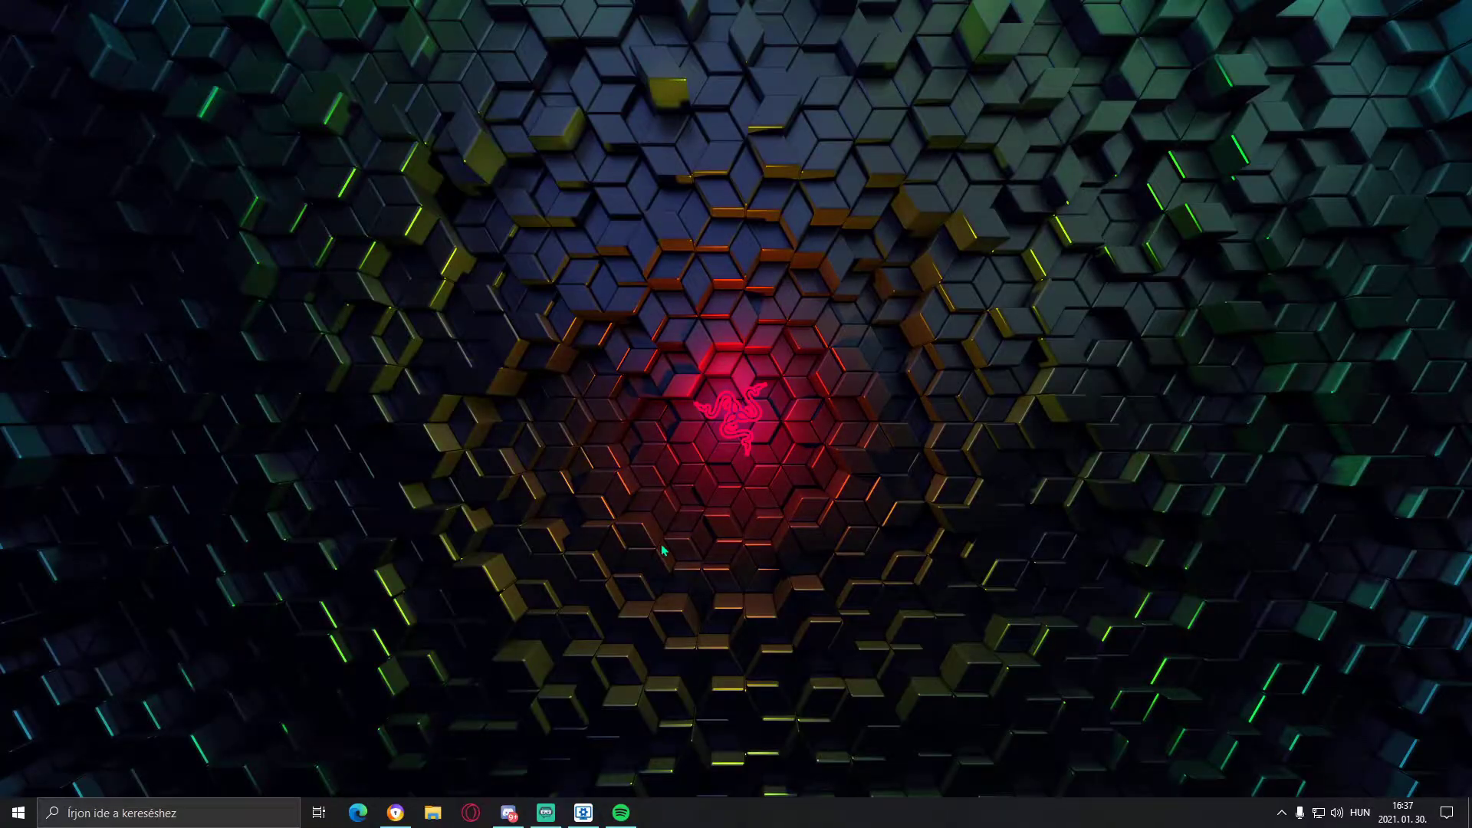
pyautogui.moveTo(658, 233); pyautogui.dragTo(866, 292)
pyautogui.moveTo(761, 212); pyautogui.dragTo(399, 192)
# Restore the wallpaper browser, close it, and quit Wallpaper Engine completely so it no longer runs in the background
pyautogui.click(585, 819)
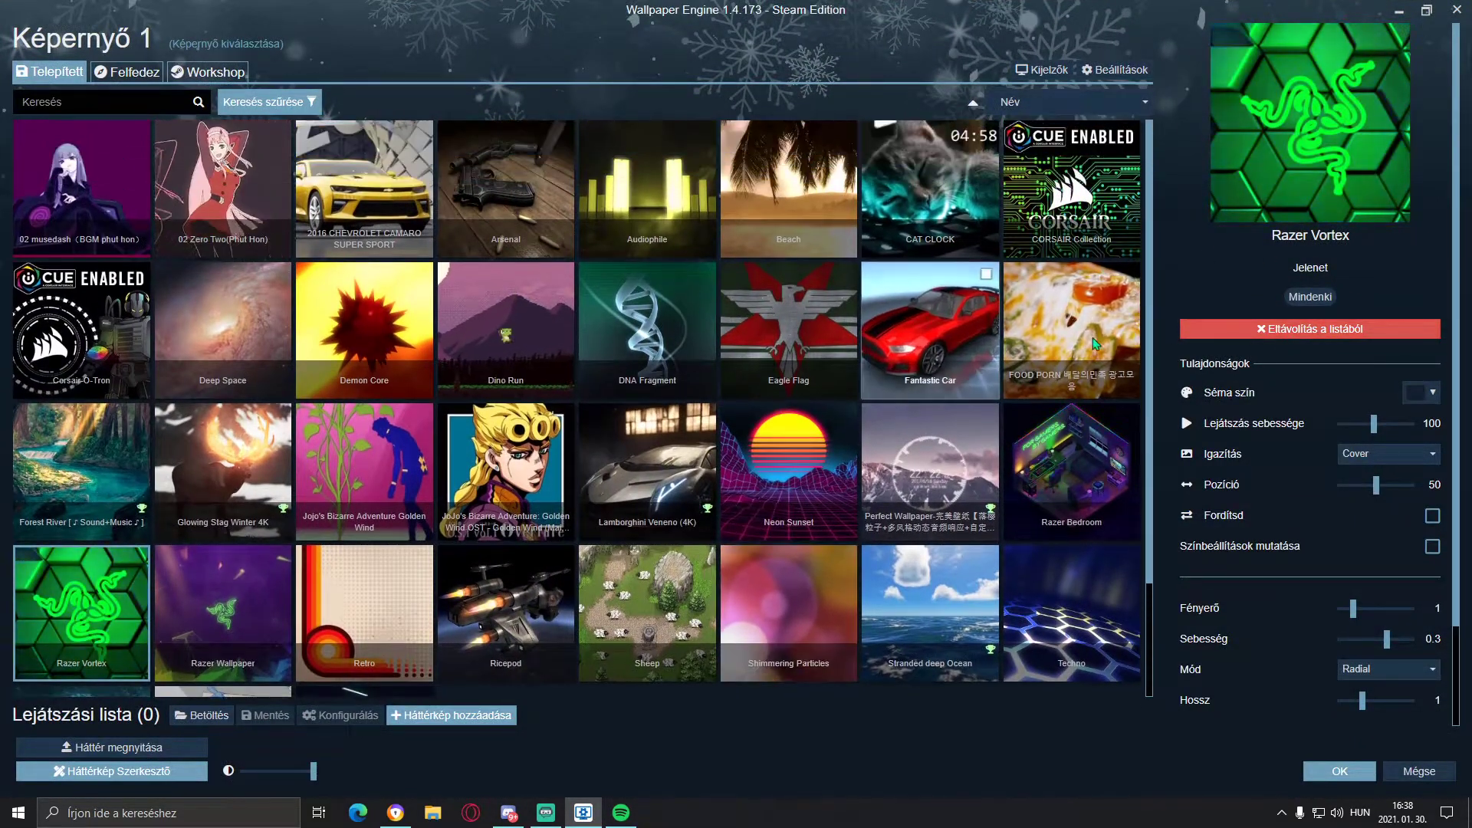
pyautogui.press('Escape')
pyautogui.click(1281, 813)
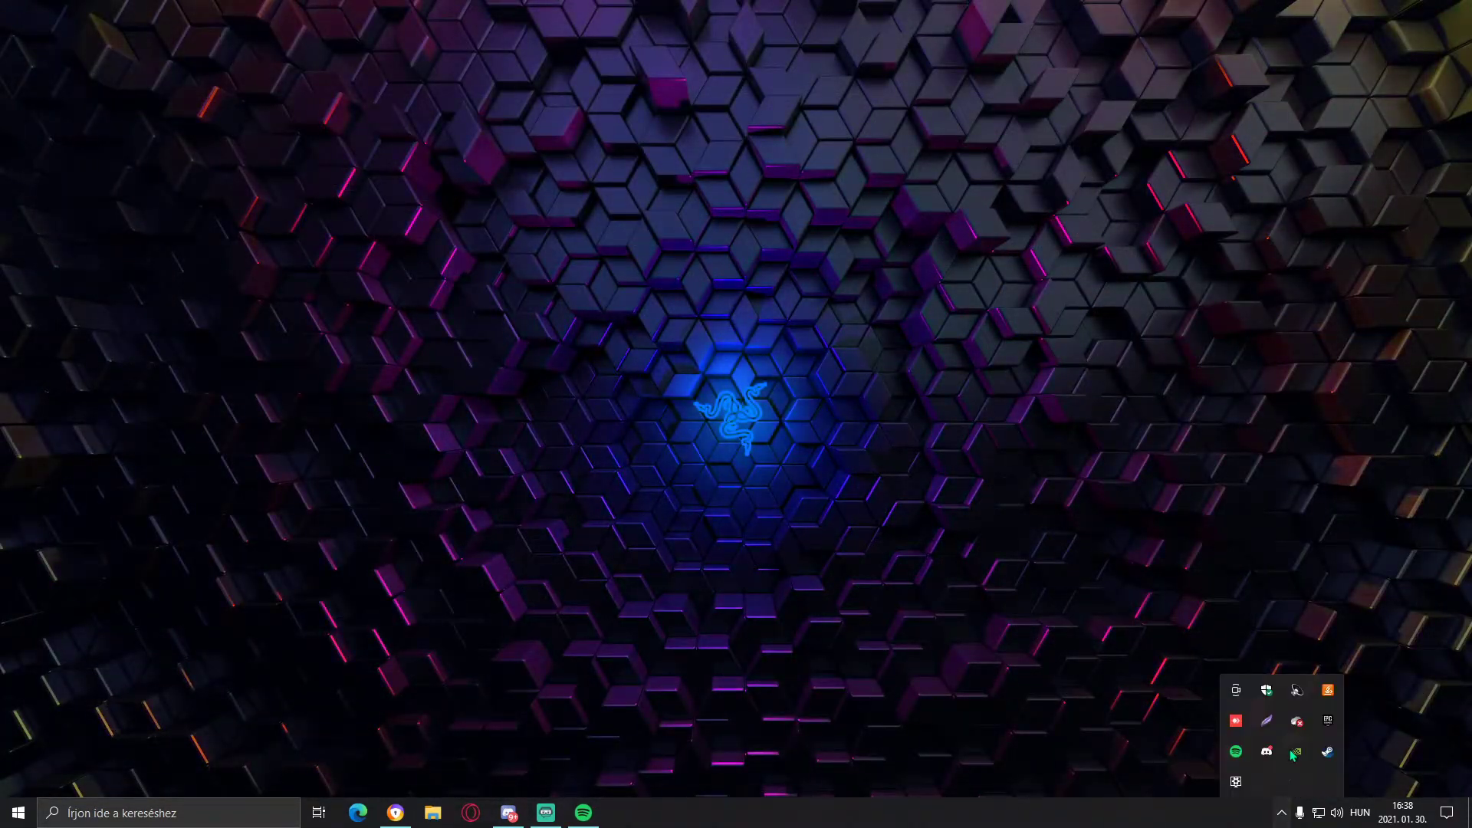
pyautogui.rightClick(1235, 782)
pyautogui.click(1272, 769)
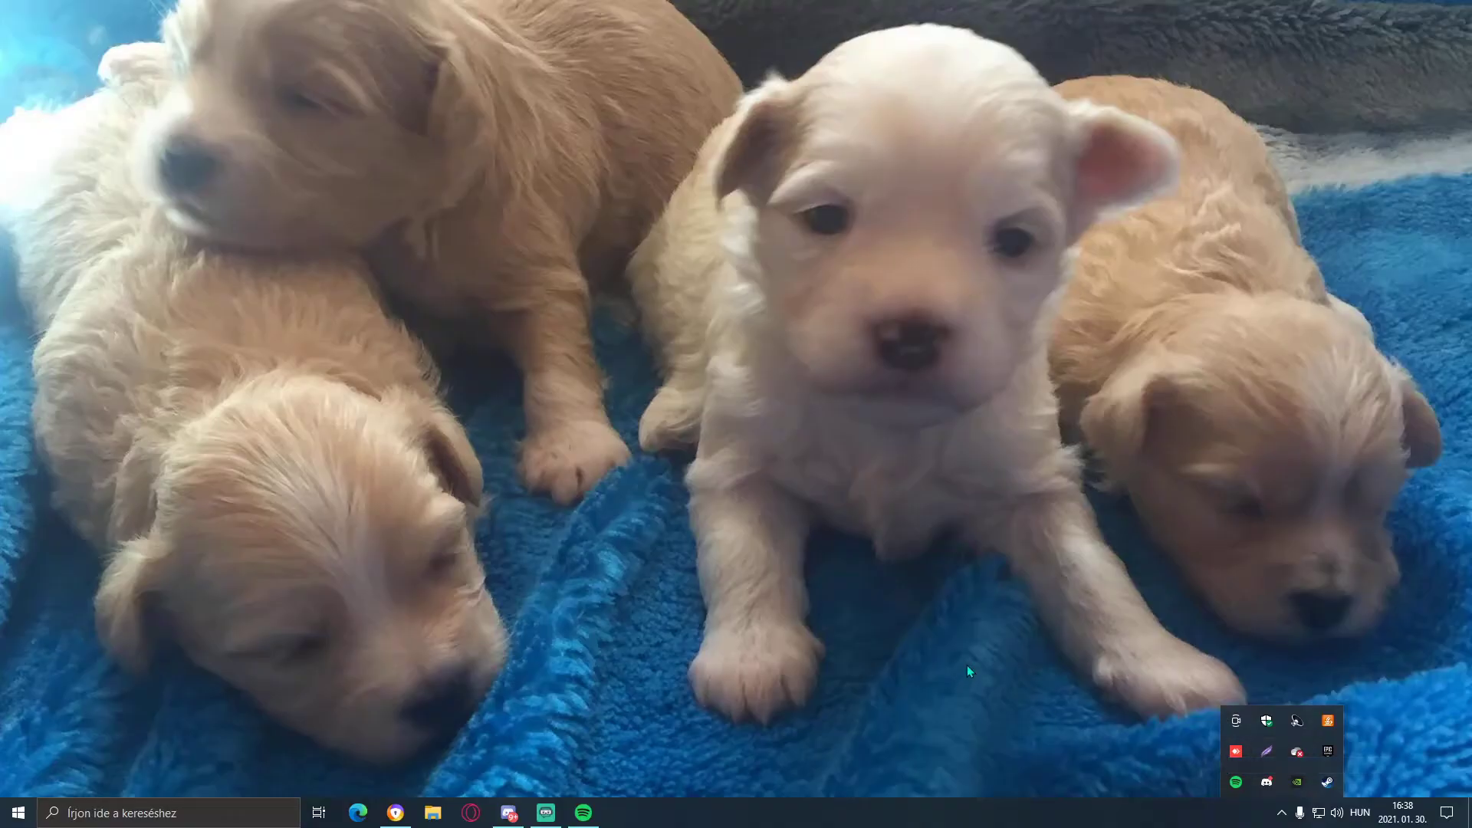